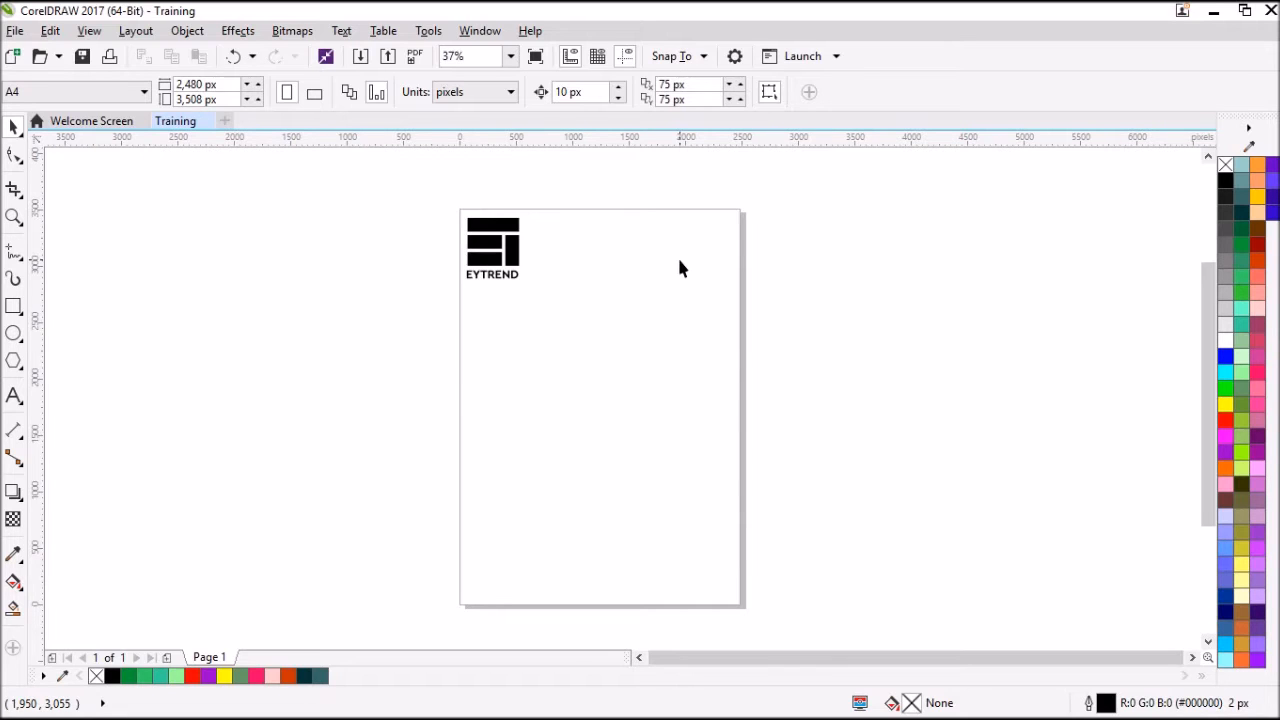
Add the artistic text SHIFT near the middle of the page.
click(12, 397)
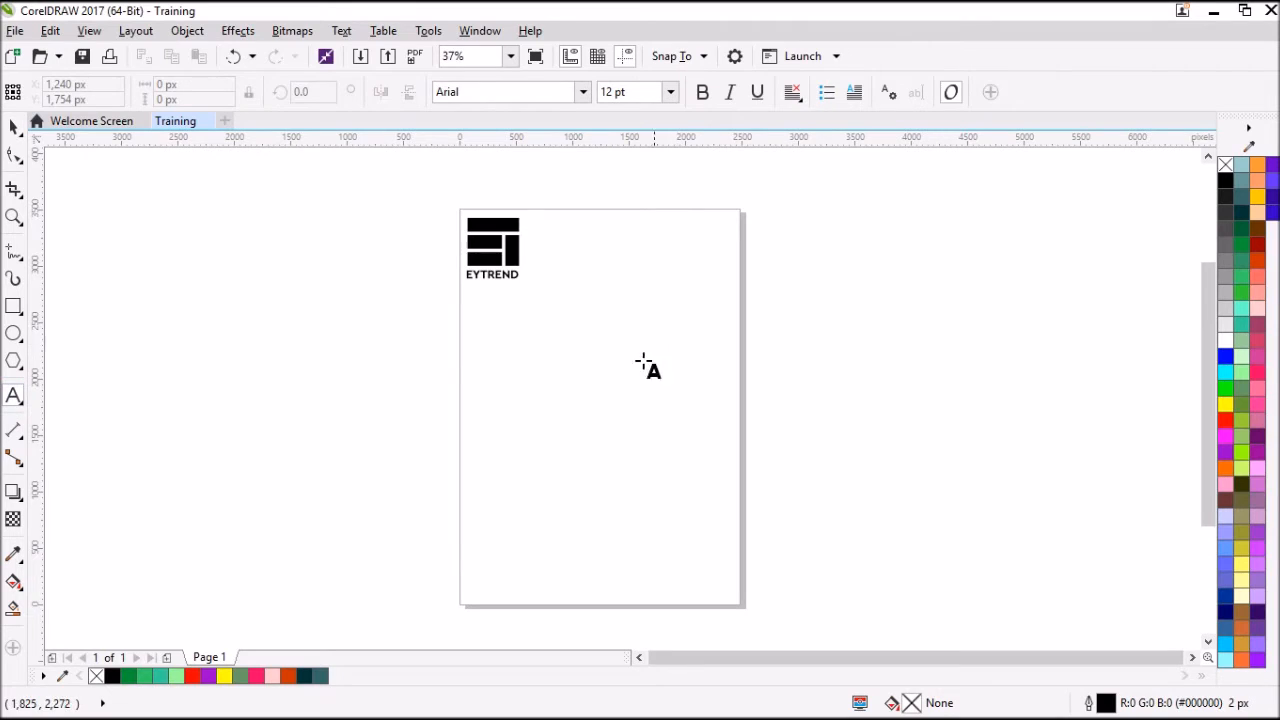
click(549, 380)
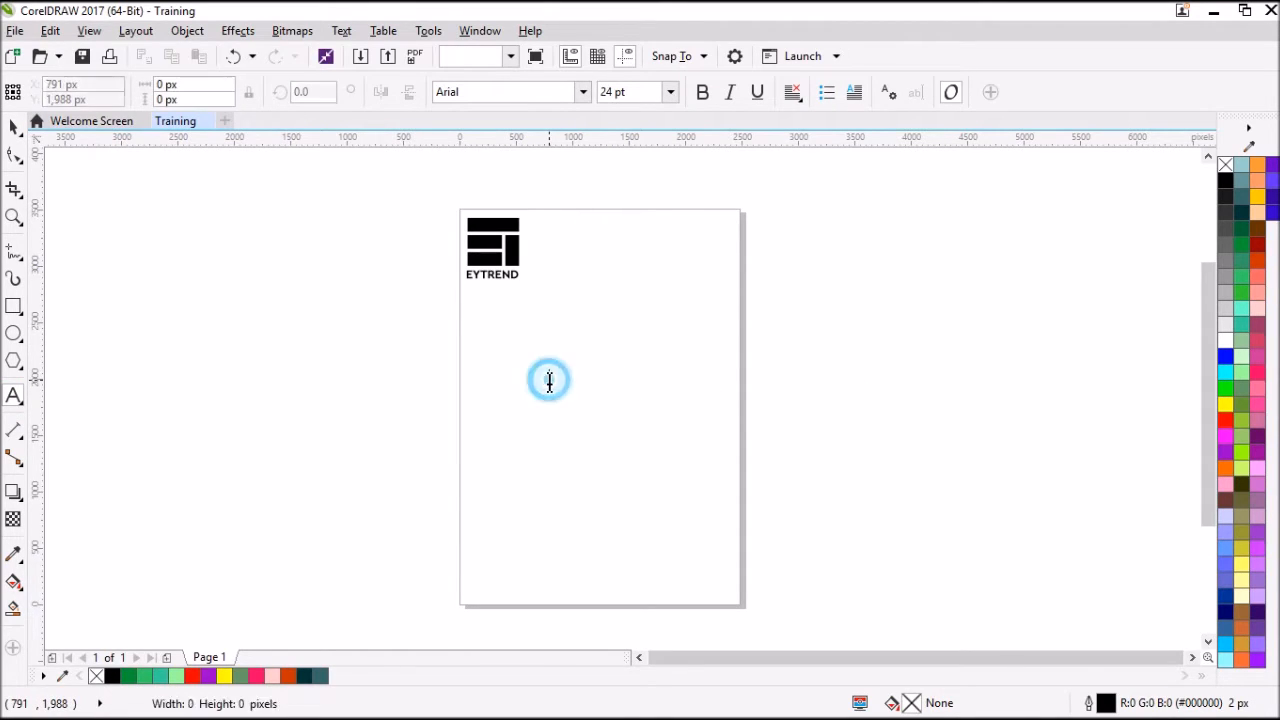
text(S)
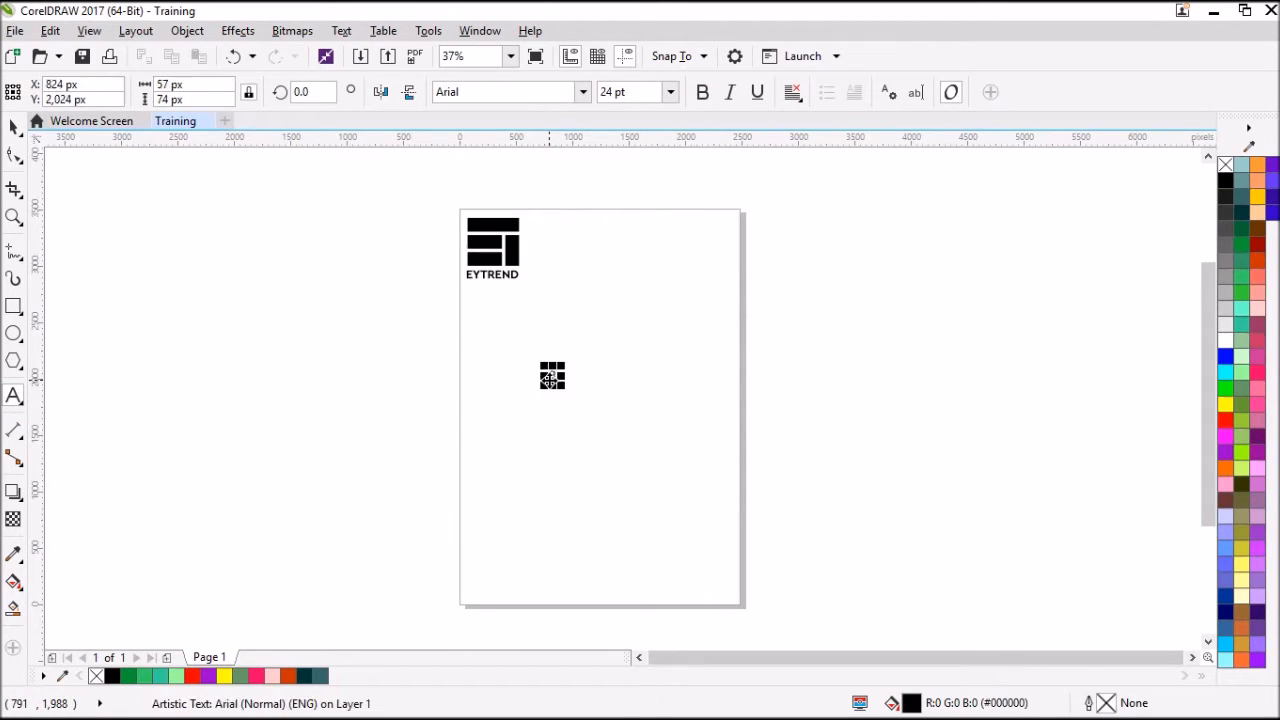
text(HIFT)
click(557, 380)
scroll(557, 380, up, 2)
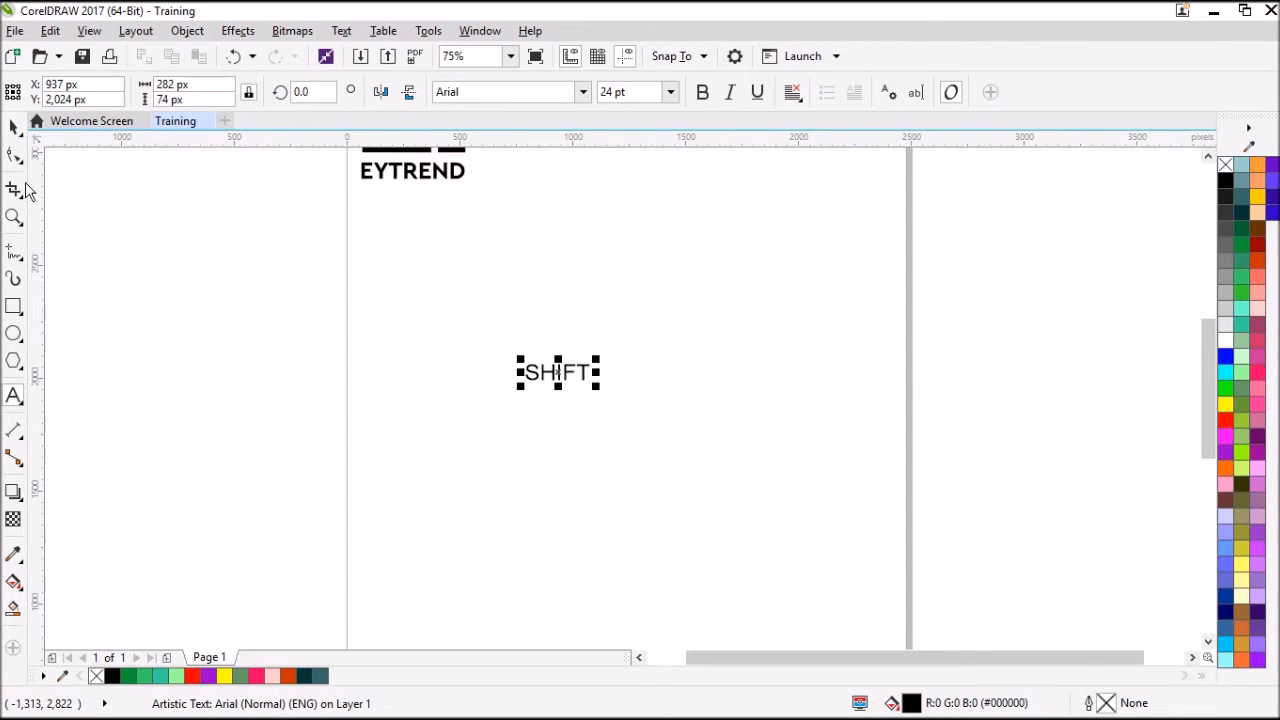
Enlarge the SHIFT text proportionally to about 1,400 px wide and shift it toward the page's centre.
click(15, 128)
drag(597, 388, 855, 540)
drag(747, 405, 701, 407)
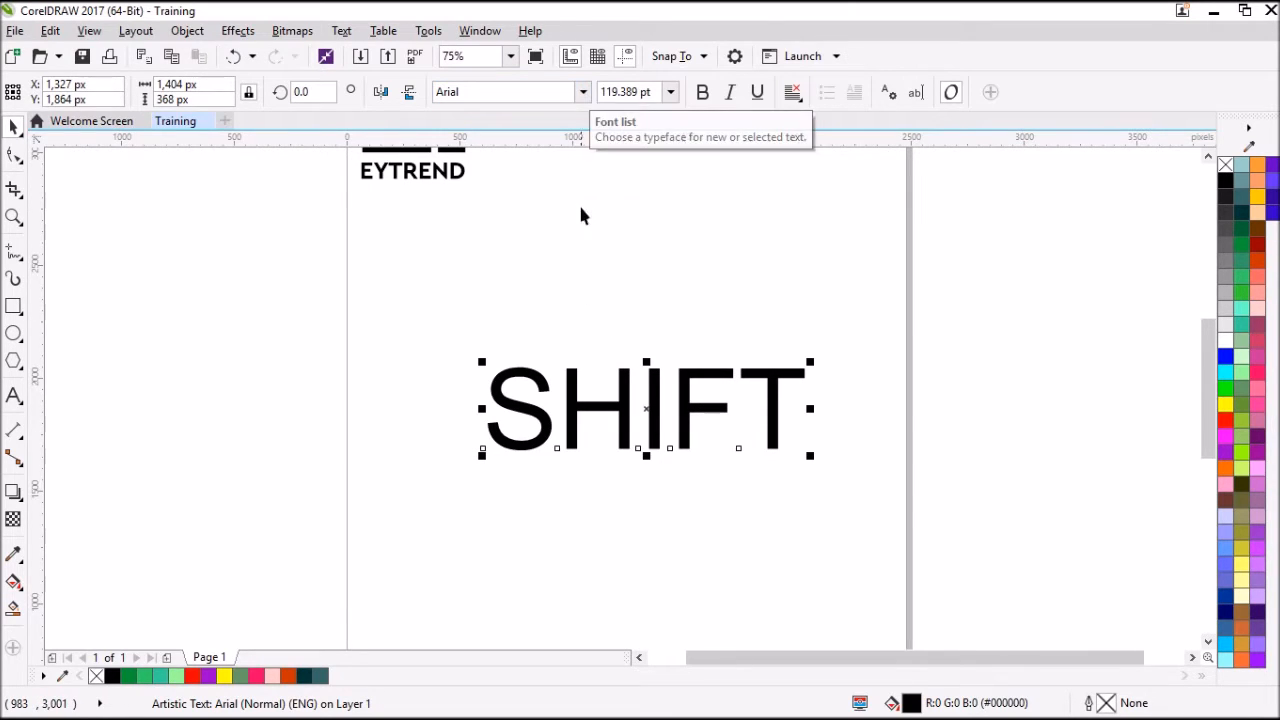
Browse the font list and set the SHIFT text in Argentum Sans.
click(583, 93)
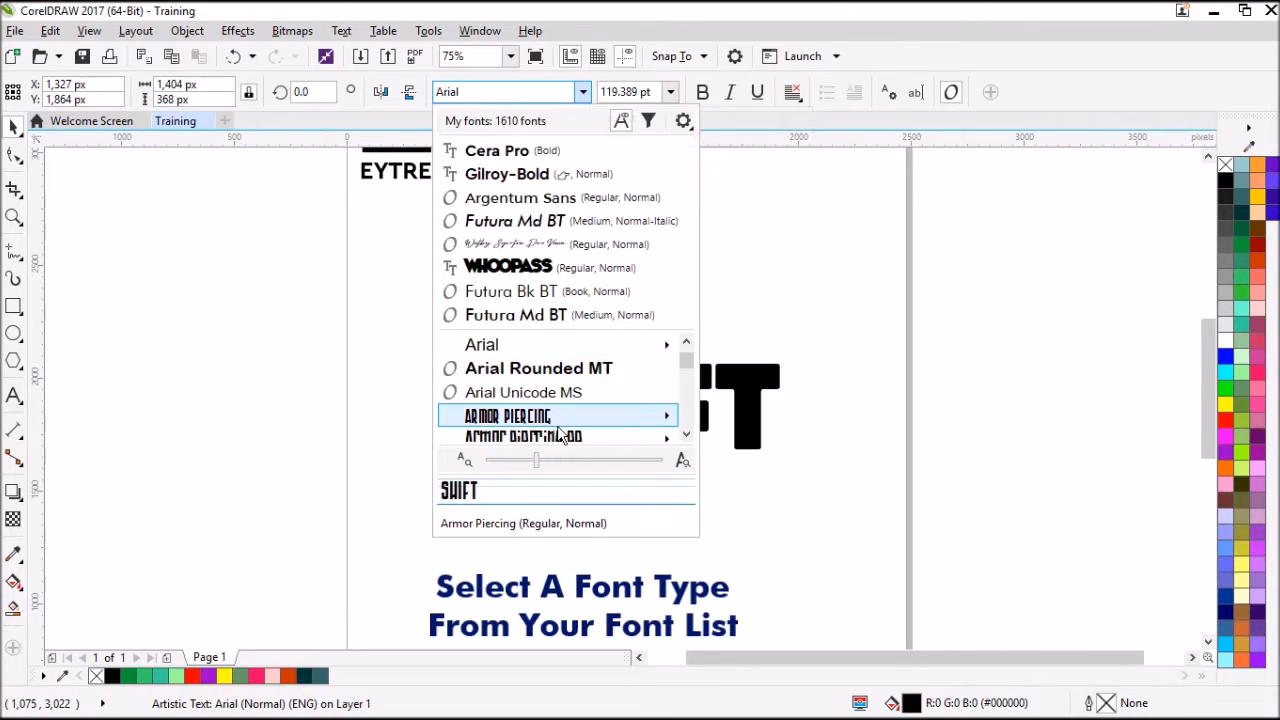
scroll(560, 440, down, 4)
scroll(556, 437, up, 3)
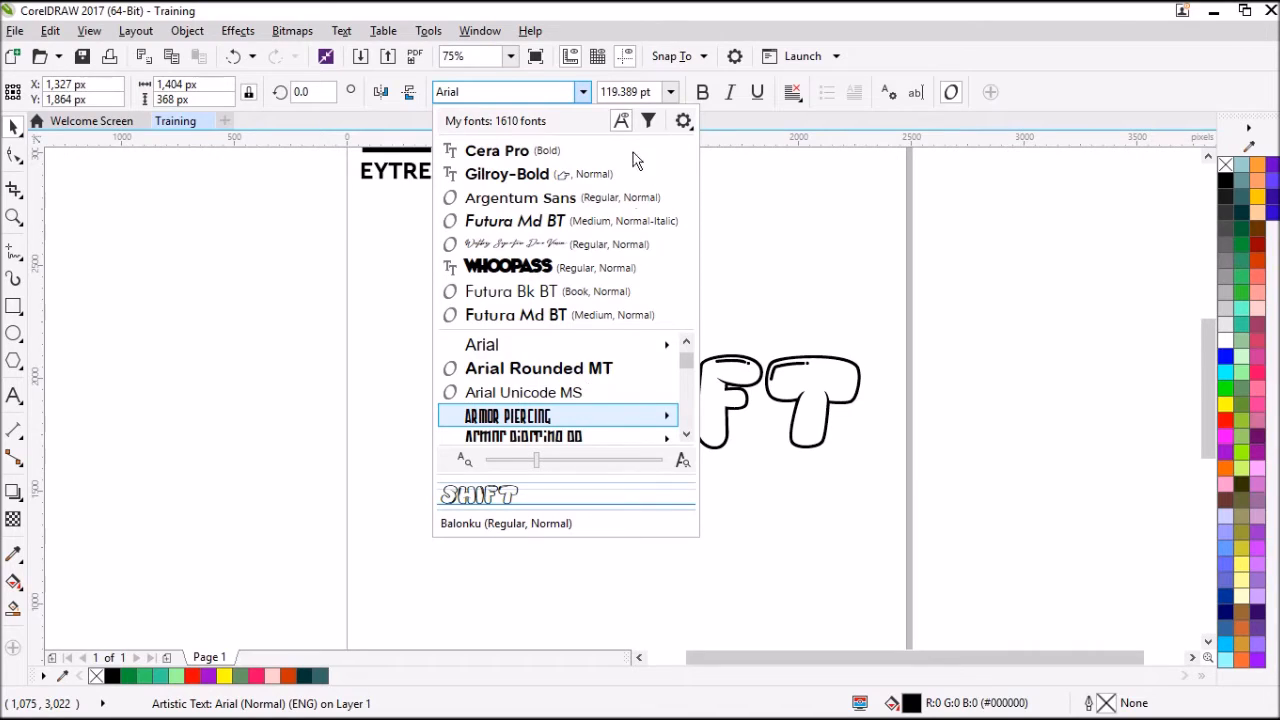
scroll(551, 208, up, 2)
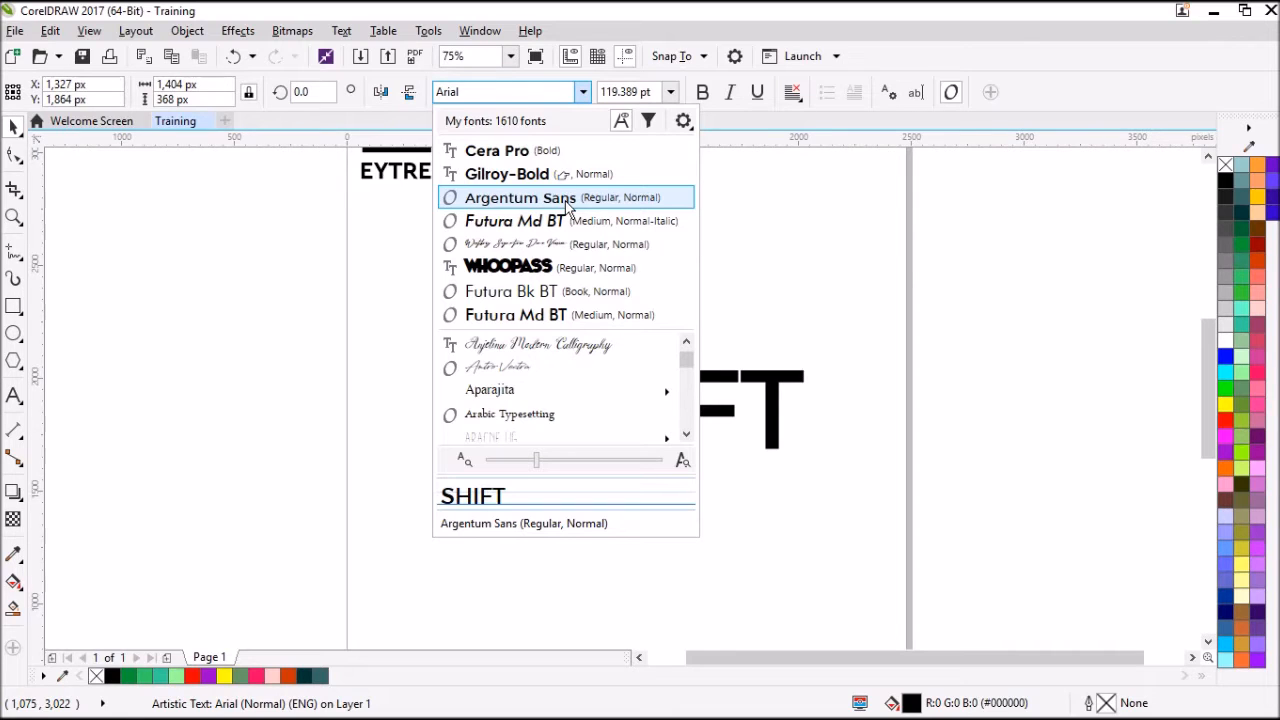
click(562, 203)
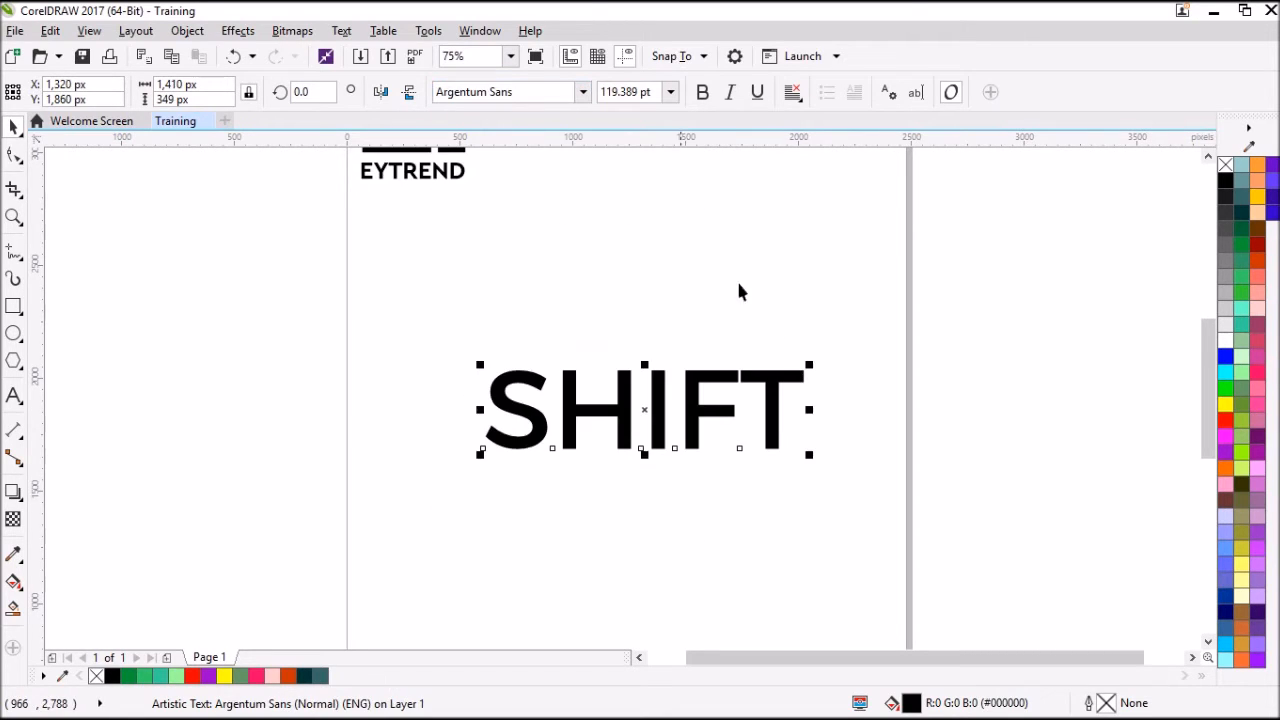
Apply bold to the SHIFT text, leaving italic off after trying it.
click(701, 92)
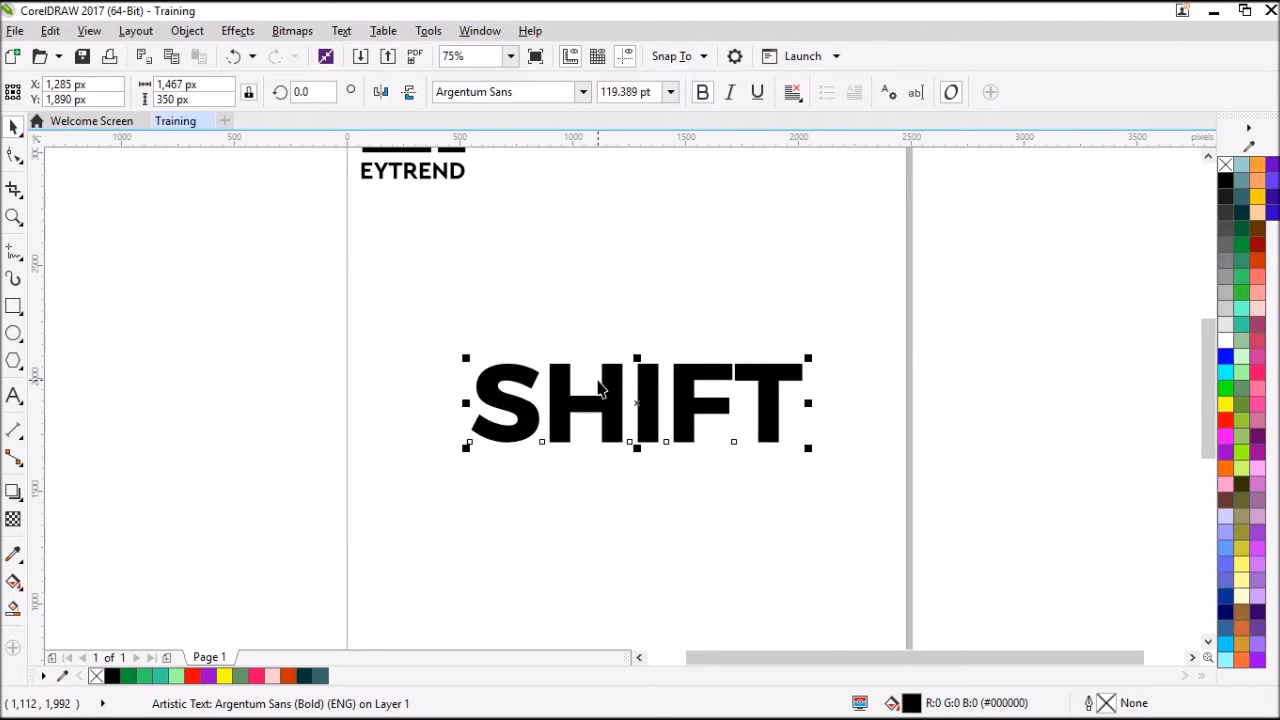
click(729, 93)
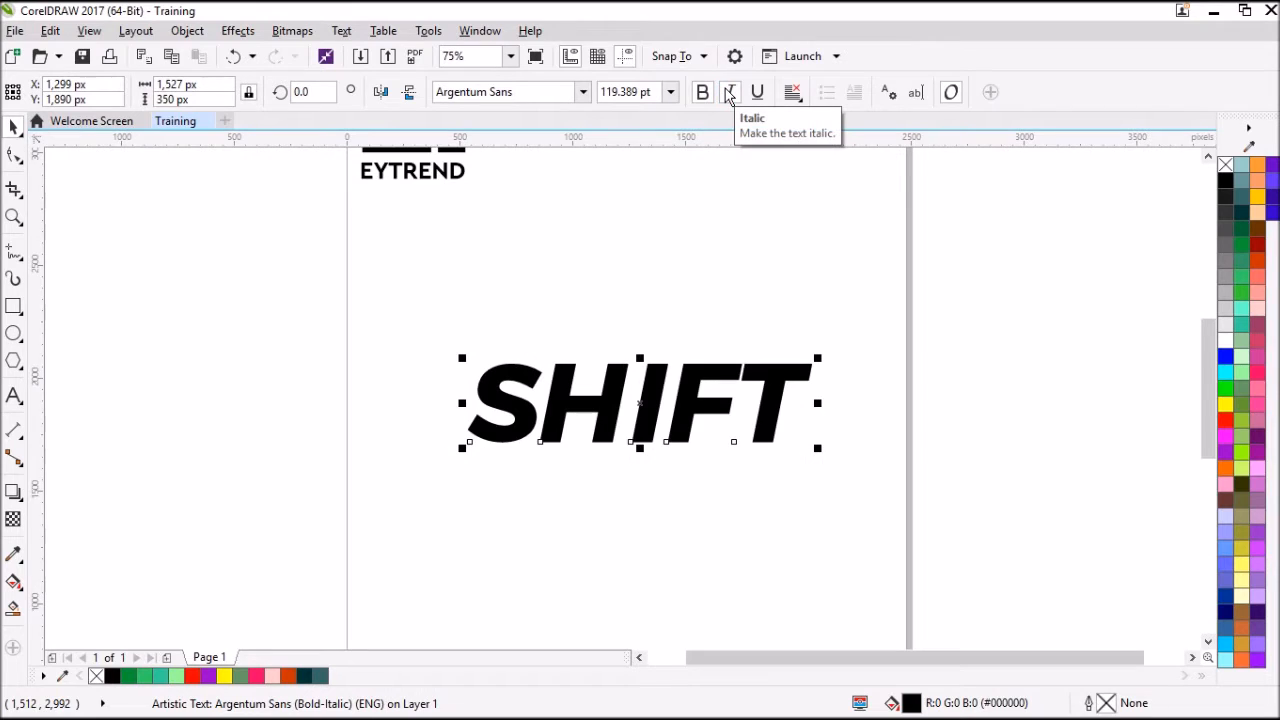
click(726, 92)
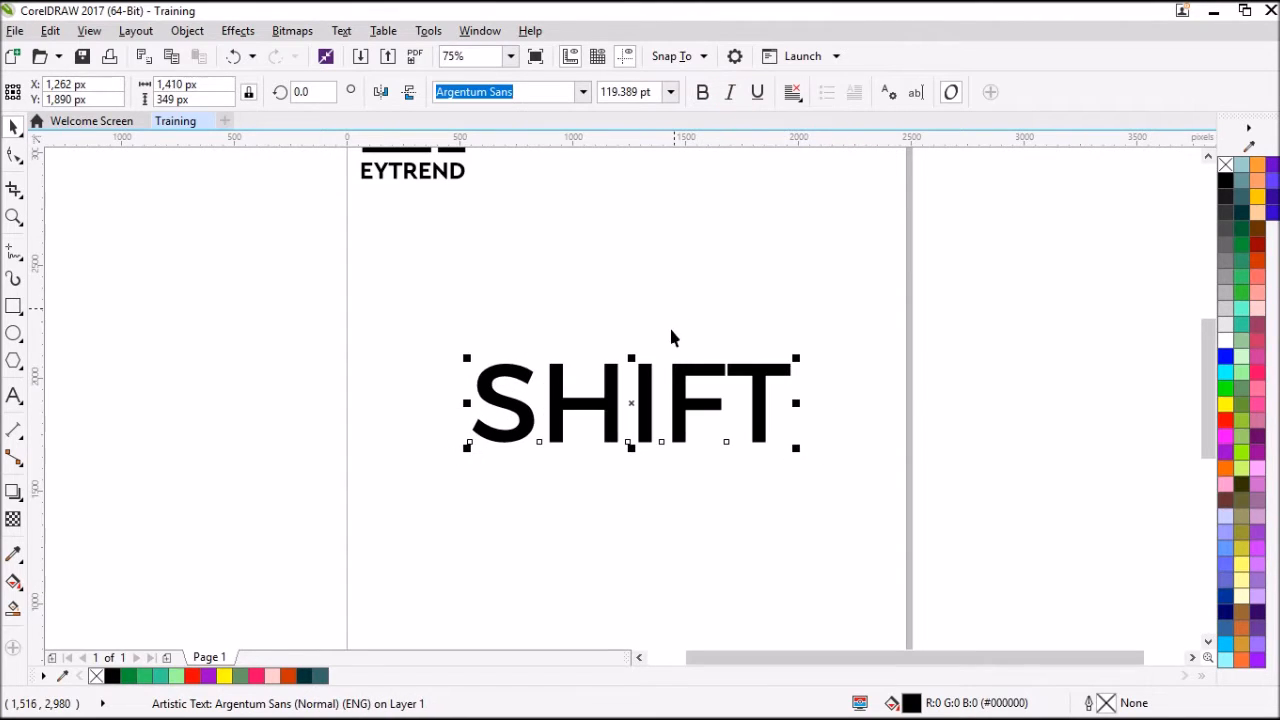
click(704, 98)
click(692, 343)
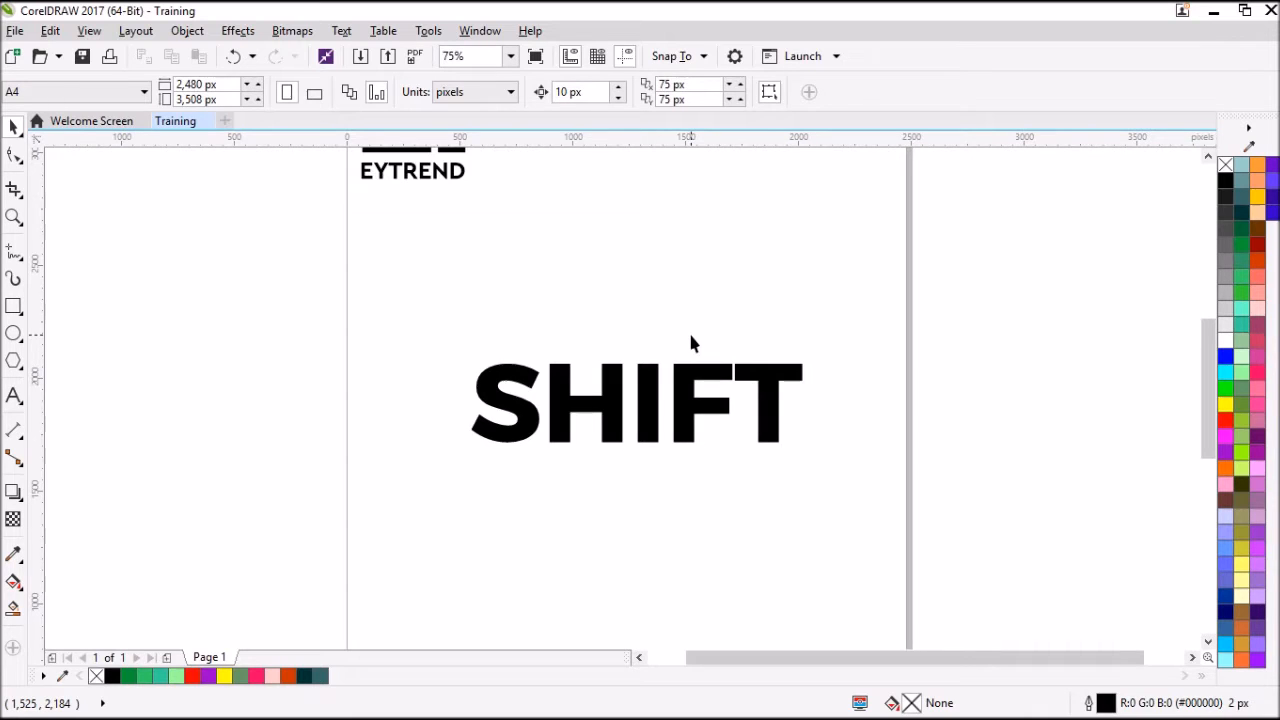
Break the SHIFT artistic text apart into separate letters.
click(608, 428)
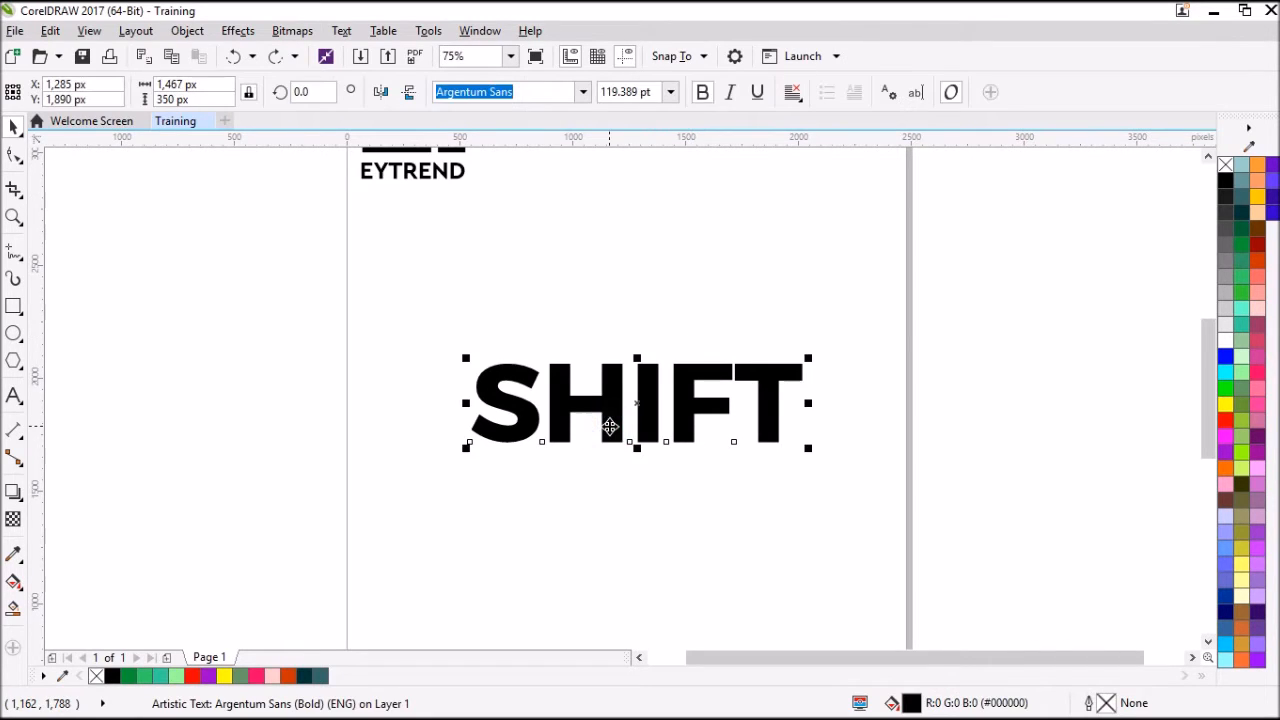
click(187, 31)
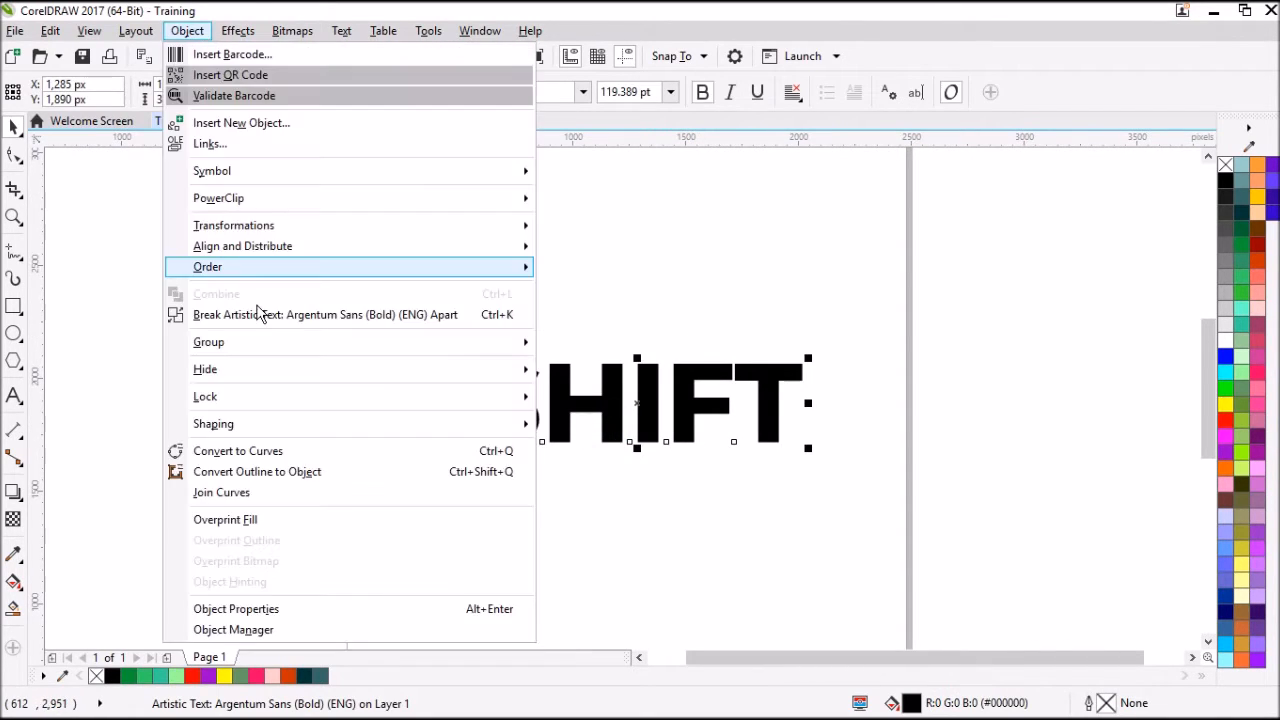
click(427, 324)
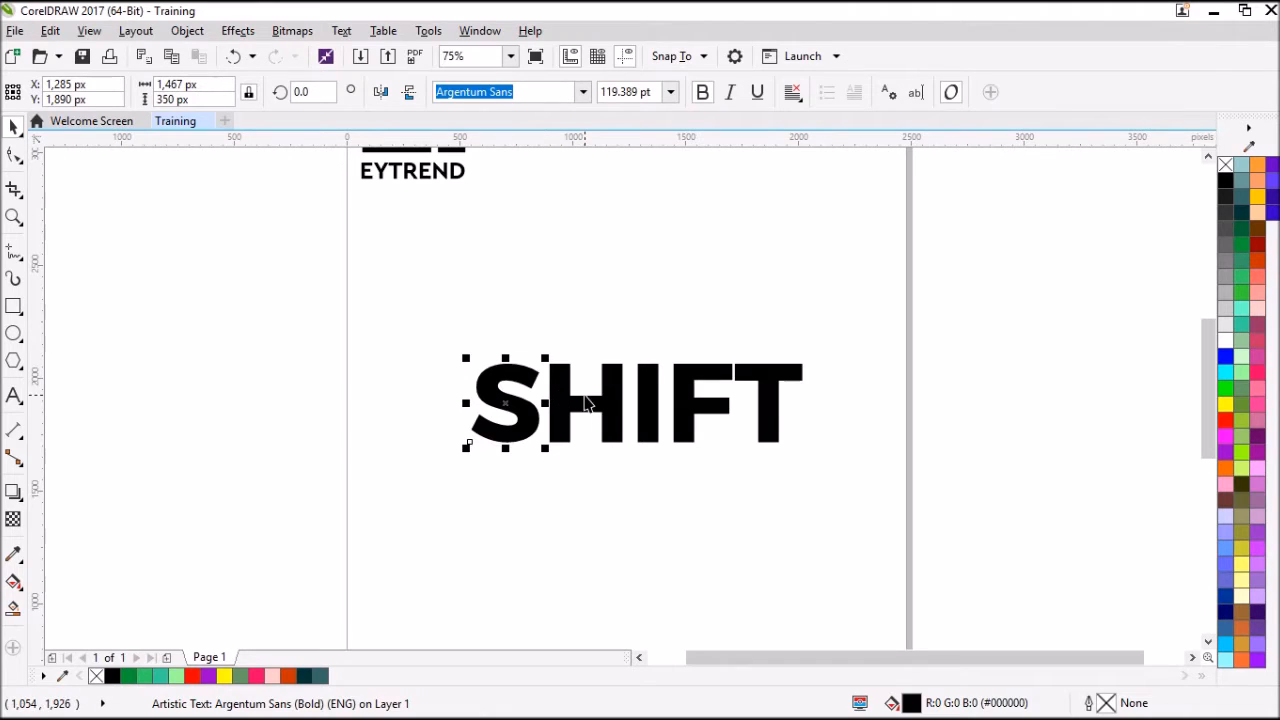
key(ctrl+z)
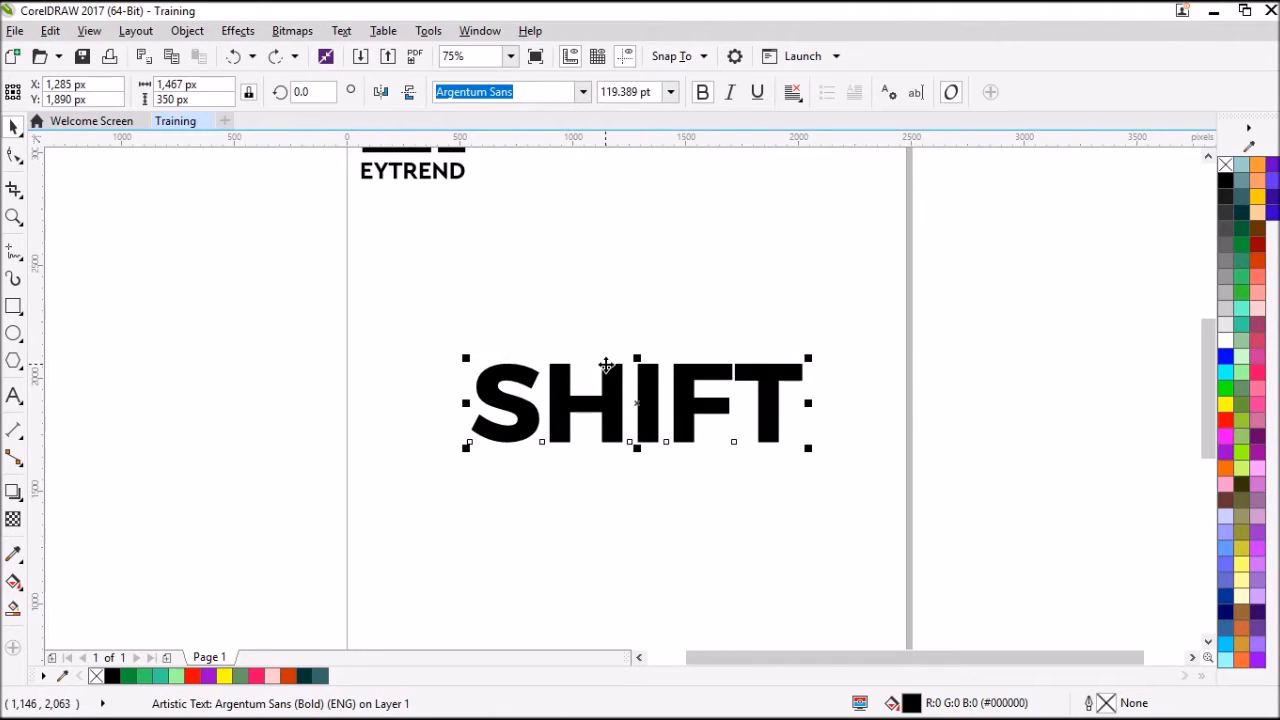
key(ctrl+k)
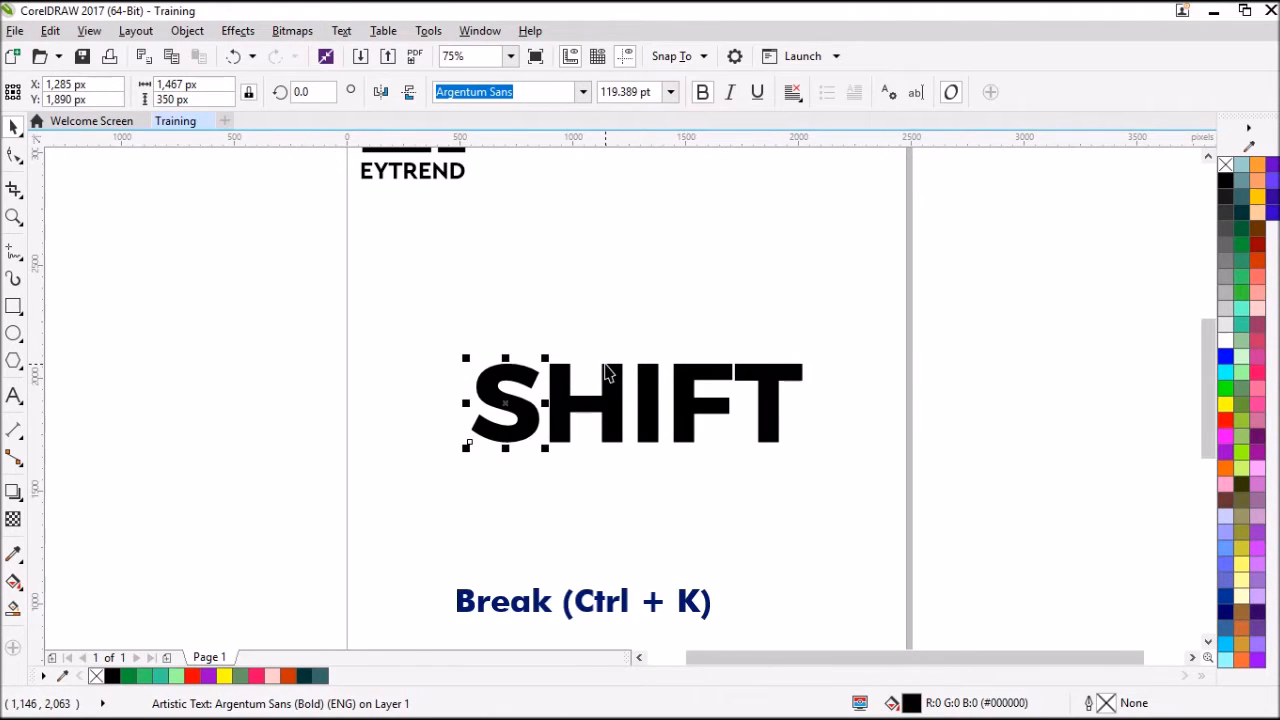
Spread the S, H, I and F to separate positions around the T.
drag(506, 423, 425, 423)
drag(567, 431, 597, 420)
drag(684, 405, 655, 314)
Append the trial letters UGIUGI to the separate T and delete them again.
double_click(777, 388)
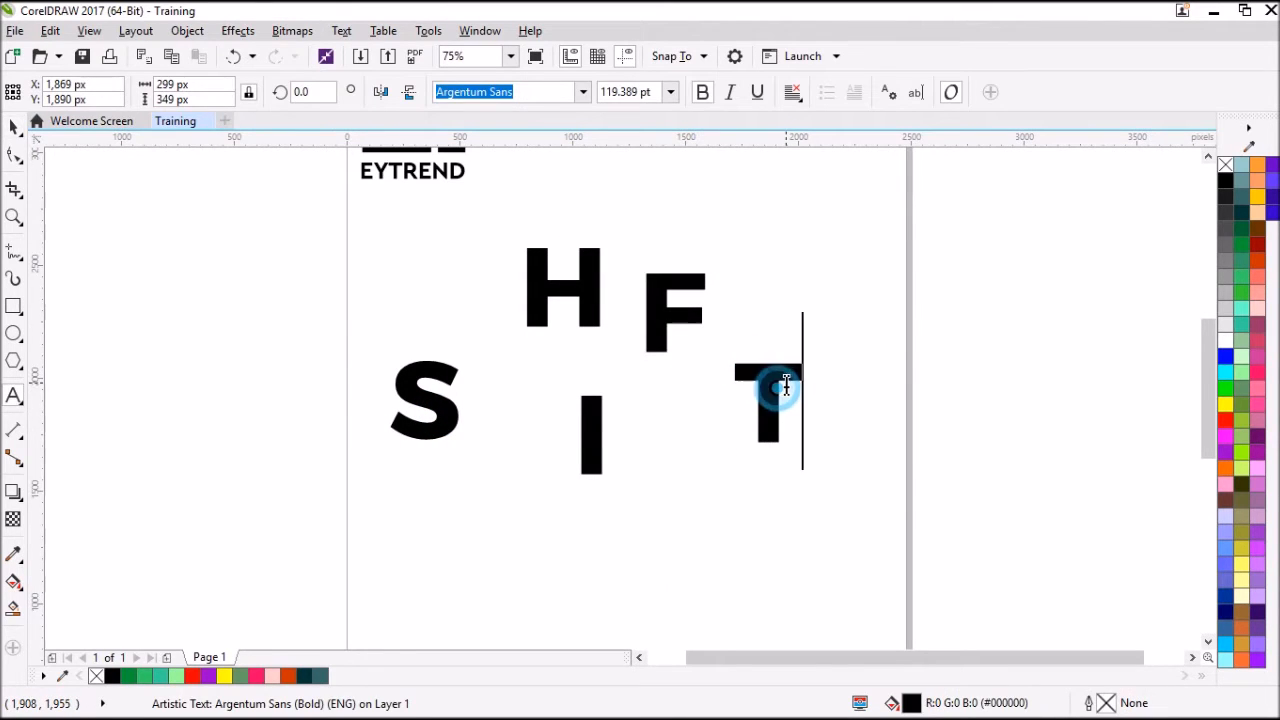
text(UGIUGI)
key(BackSpace)
key(BackSpace)
key(BackSpace)
key(BackSpace)
key(BackSpace)
key(BackSpace)
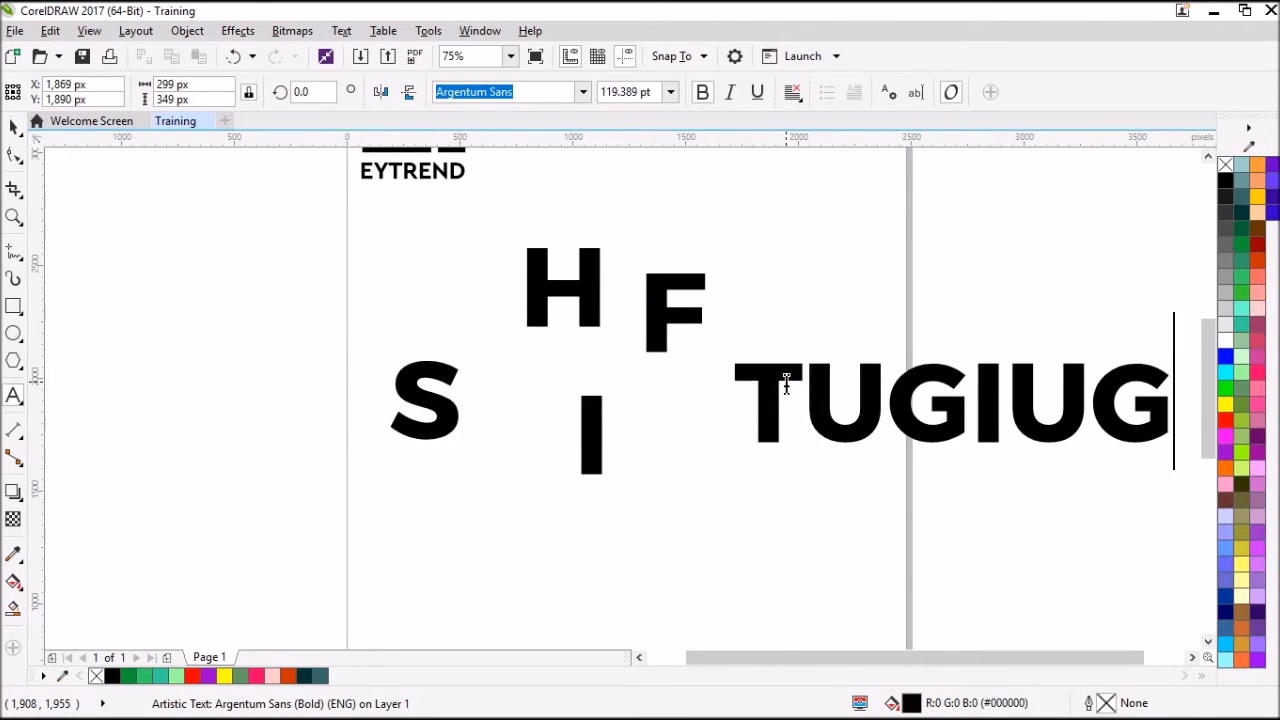
click(8, 124)
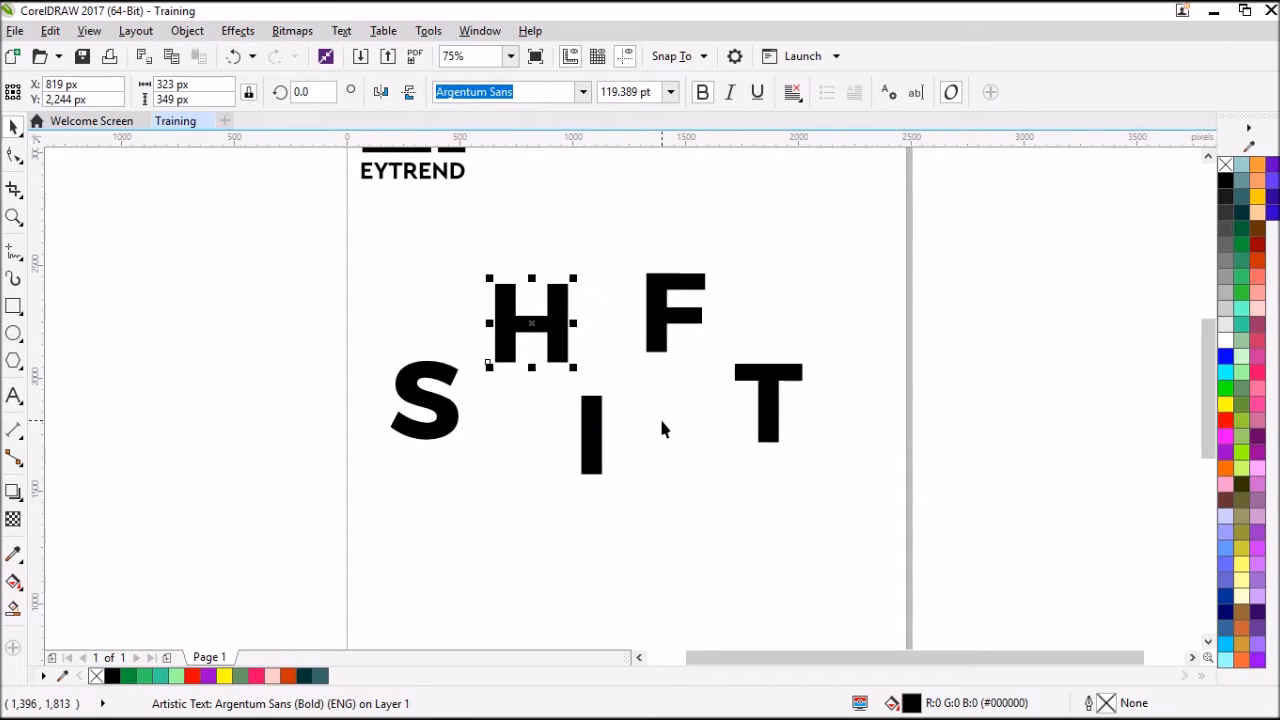
Move the H, I, F and T back beside the S to form the word SHIFT again.
drag(555, 338, 521, 405)
click(566, 429)
click(590, 440)
drag(590, 440, 578, 430)
drag(675, 310, 625, 390)
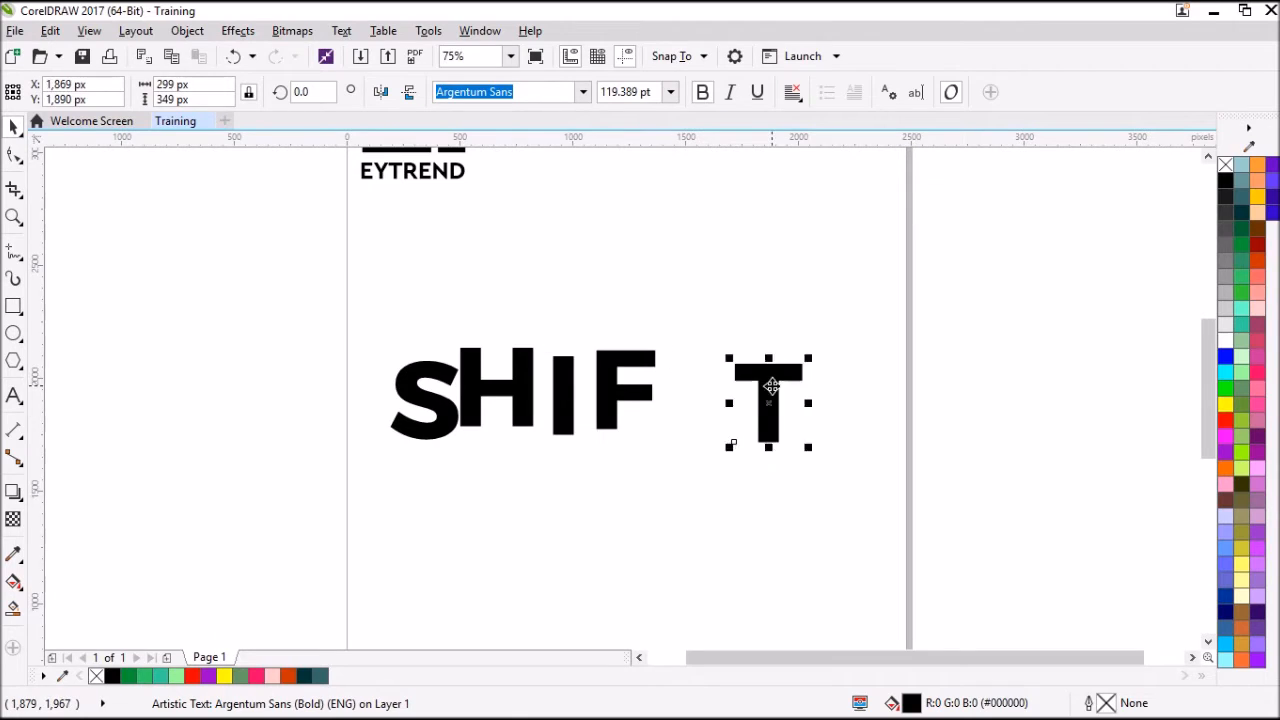
drag(768, 387, 720, 375)
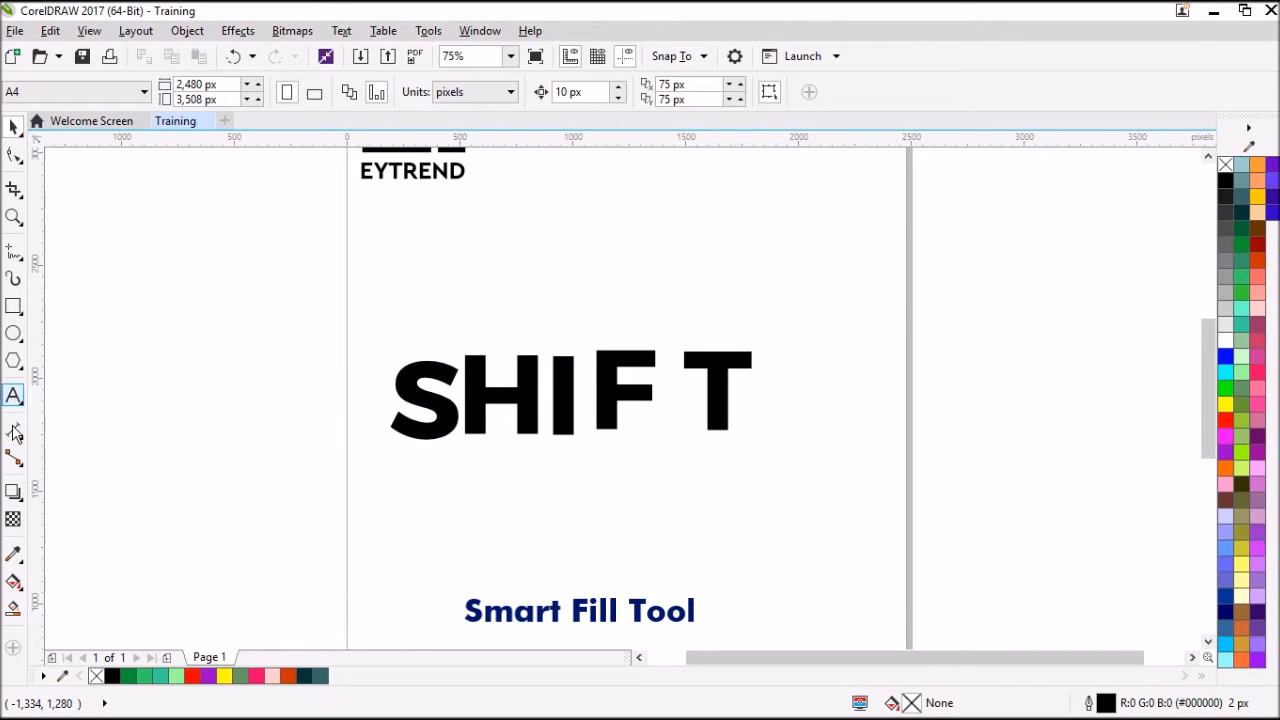
Activate the Smart Fill tool and specify a dark red fill colour for it.
click(14, 610)
scroll(528, 420, up, 2)
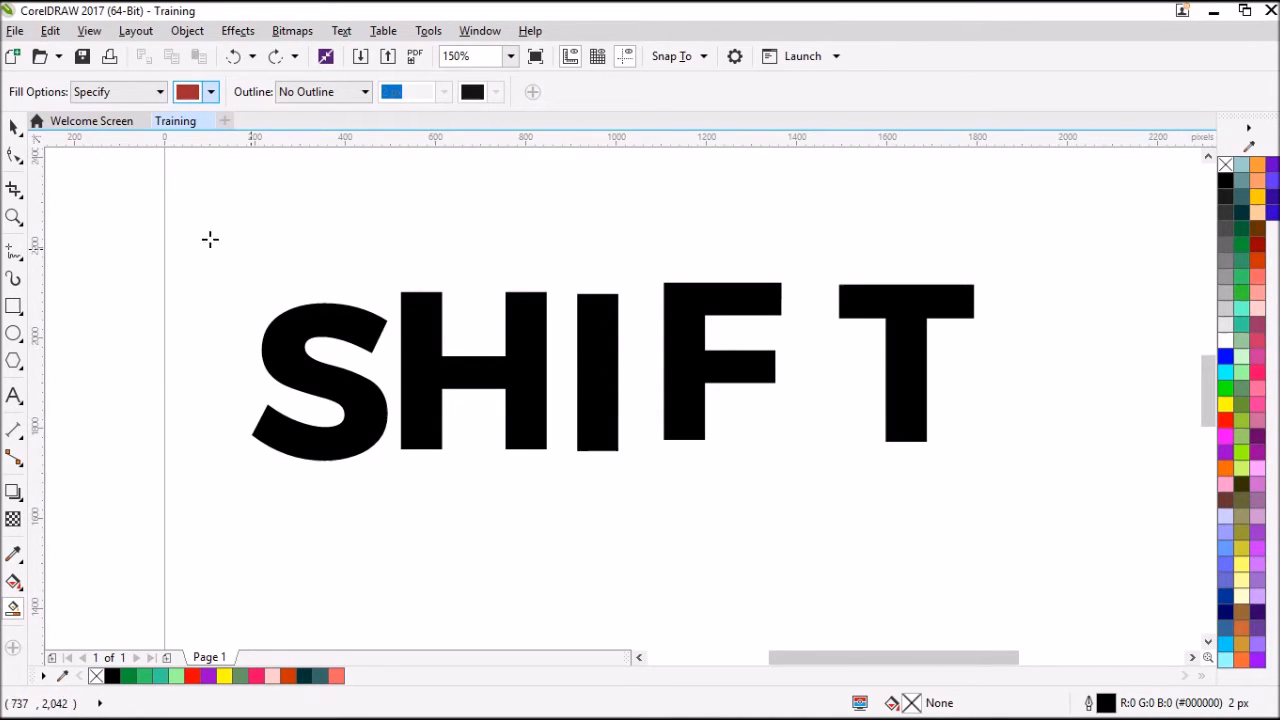
click(213, 92)
click(268, 252)
click(280, 241)
Try a specified 2 px outline for the Smart Fill and set the outline back to No Outline.
click(308, 97)
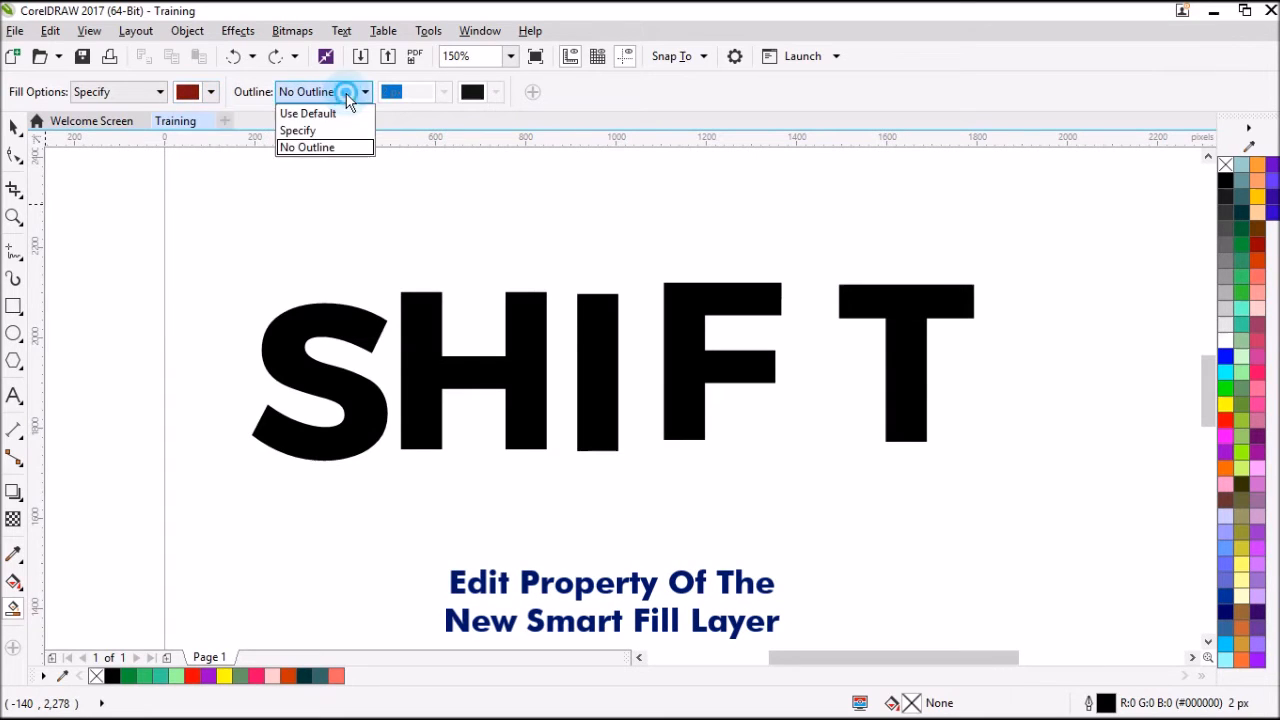
click(306, 127)
click(390, 92)
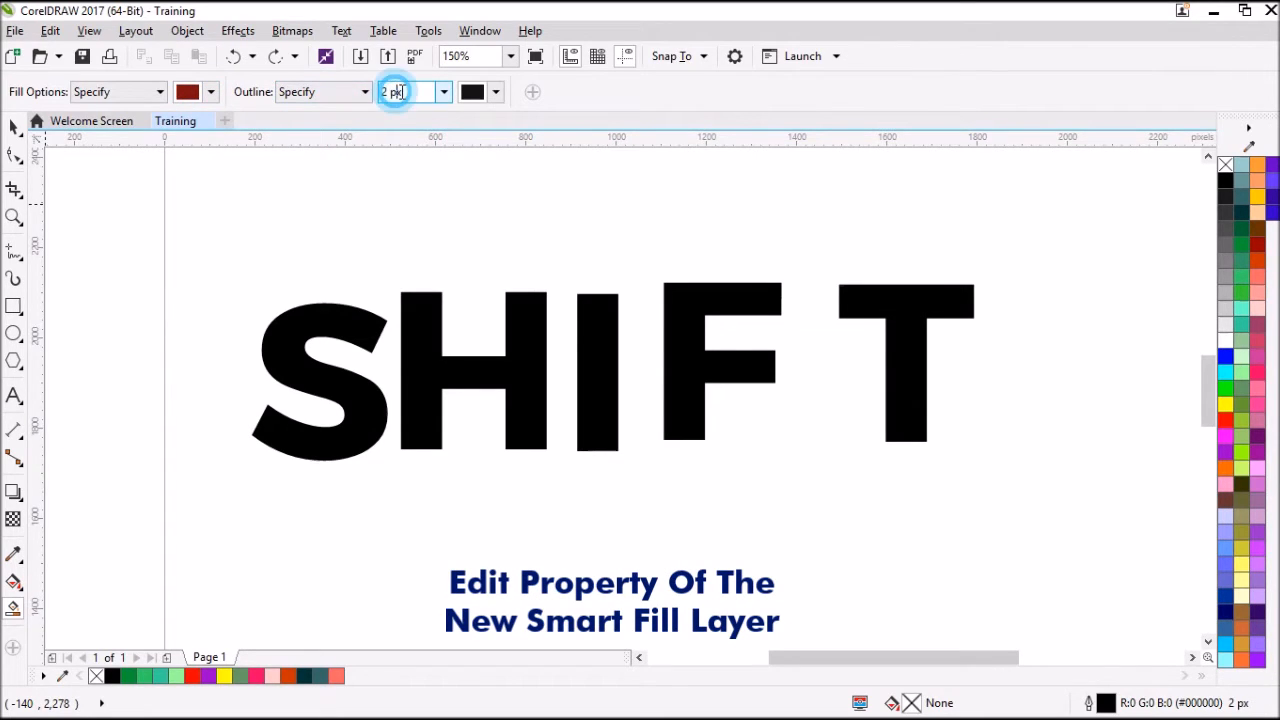
click(443, 92)
click(433, 94)
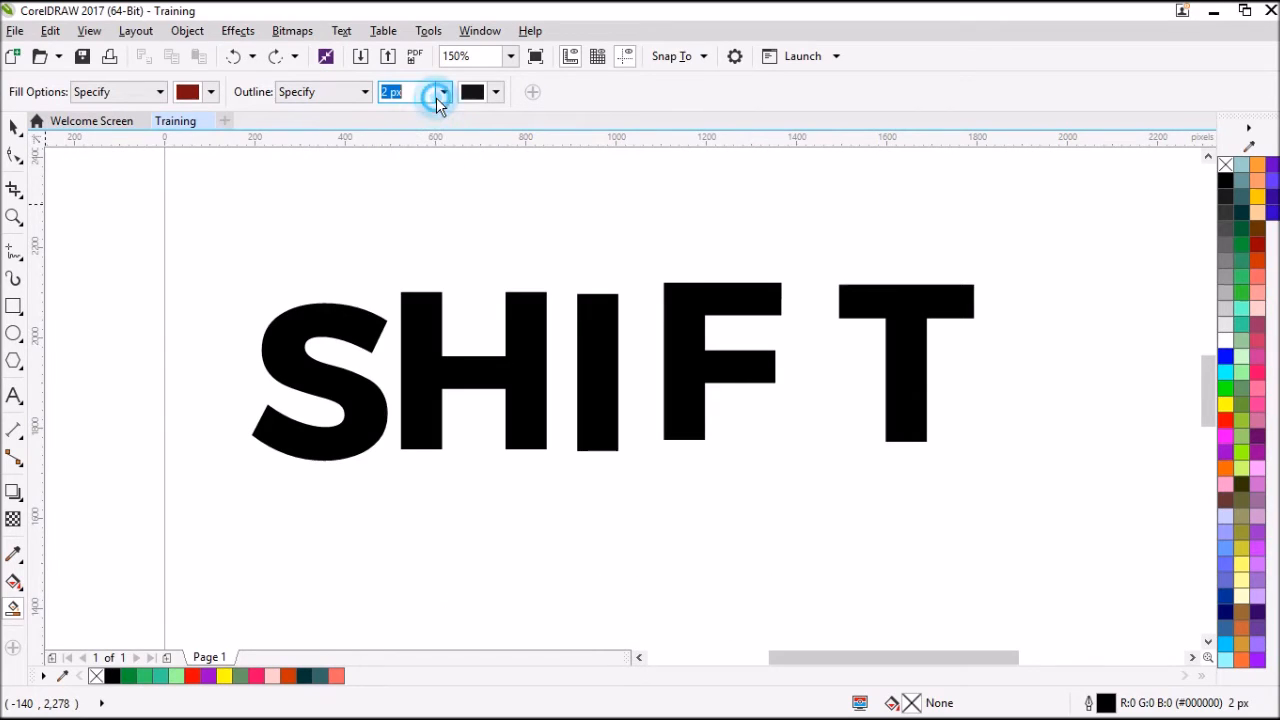
click(334, 91)
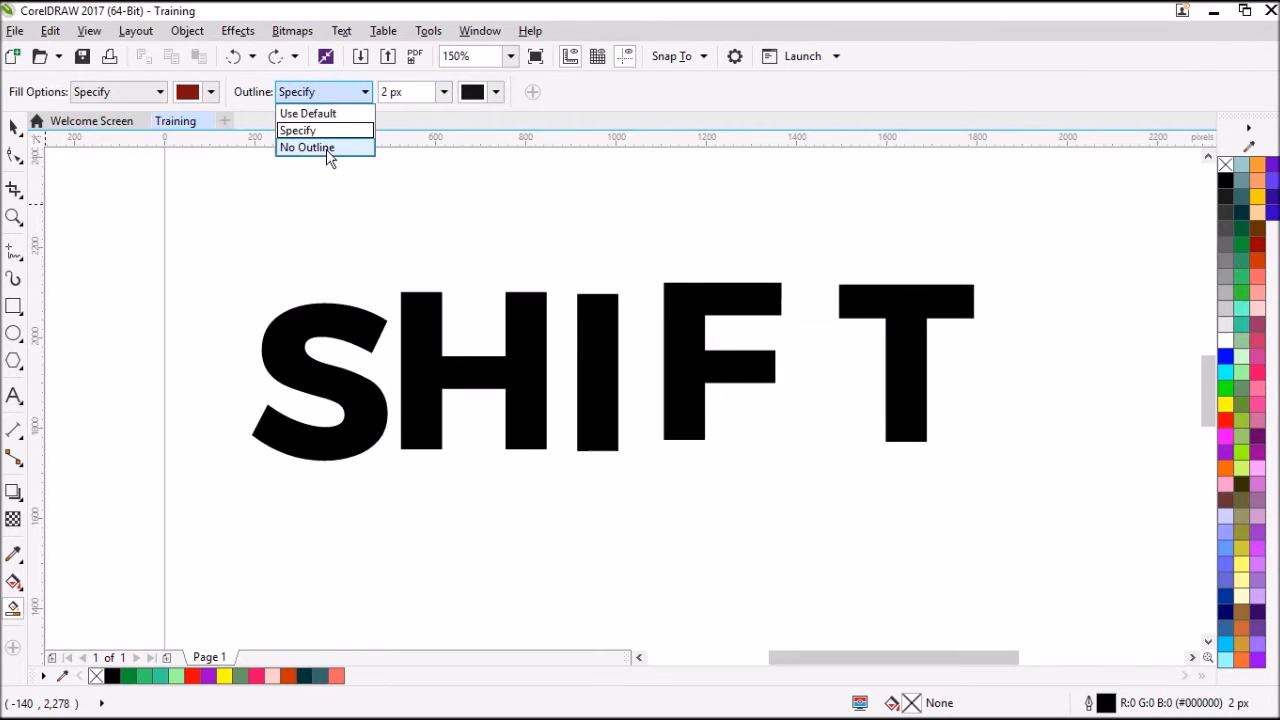
click(326, 149)
Set the Smart Fill colour to #F06565 and create a filled shape from the letter I.
click(210, 92)
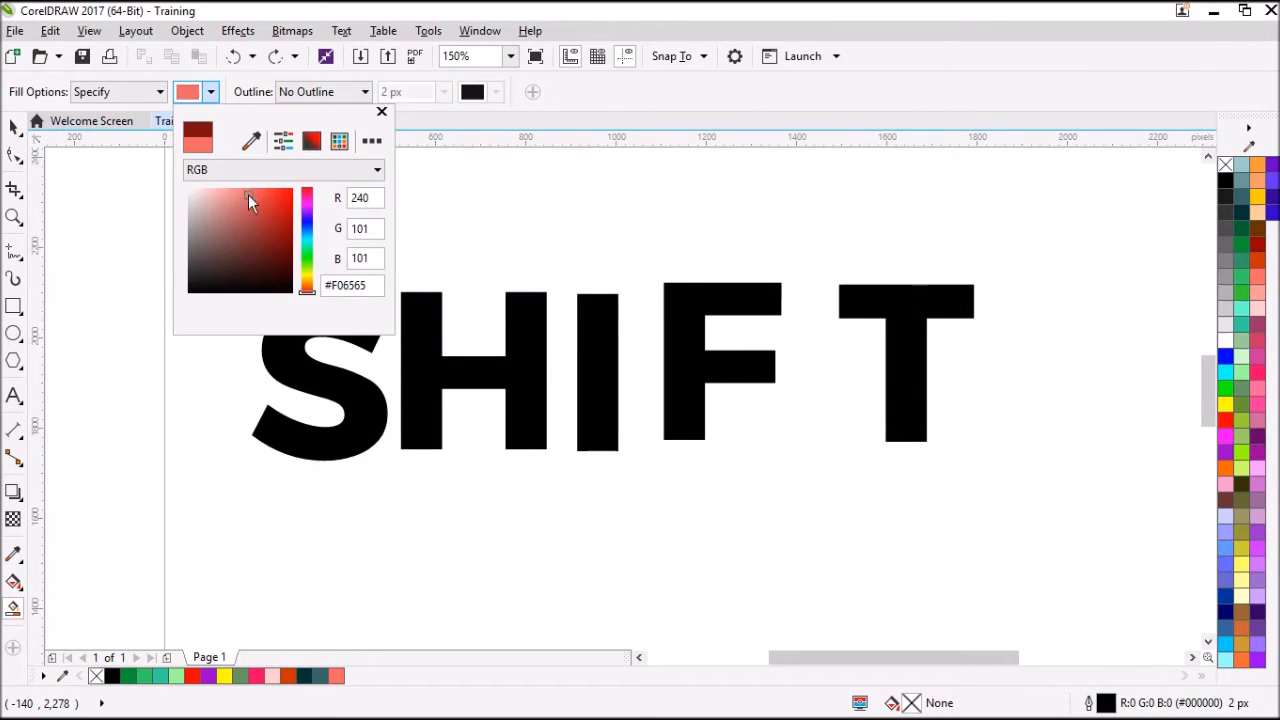
click(382, 113)
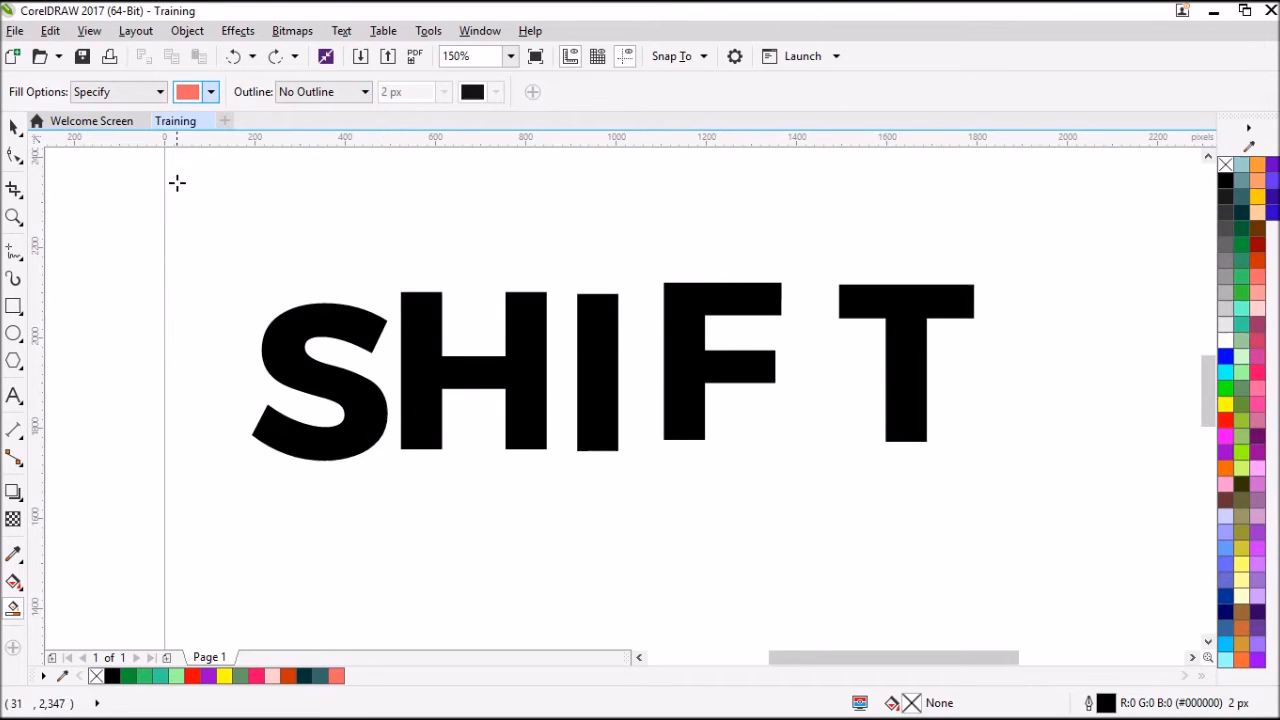
click(579, 339)
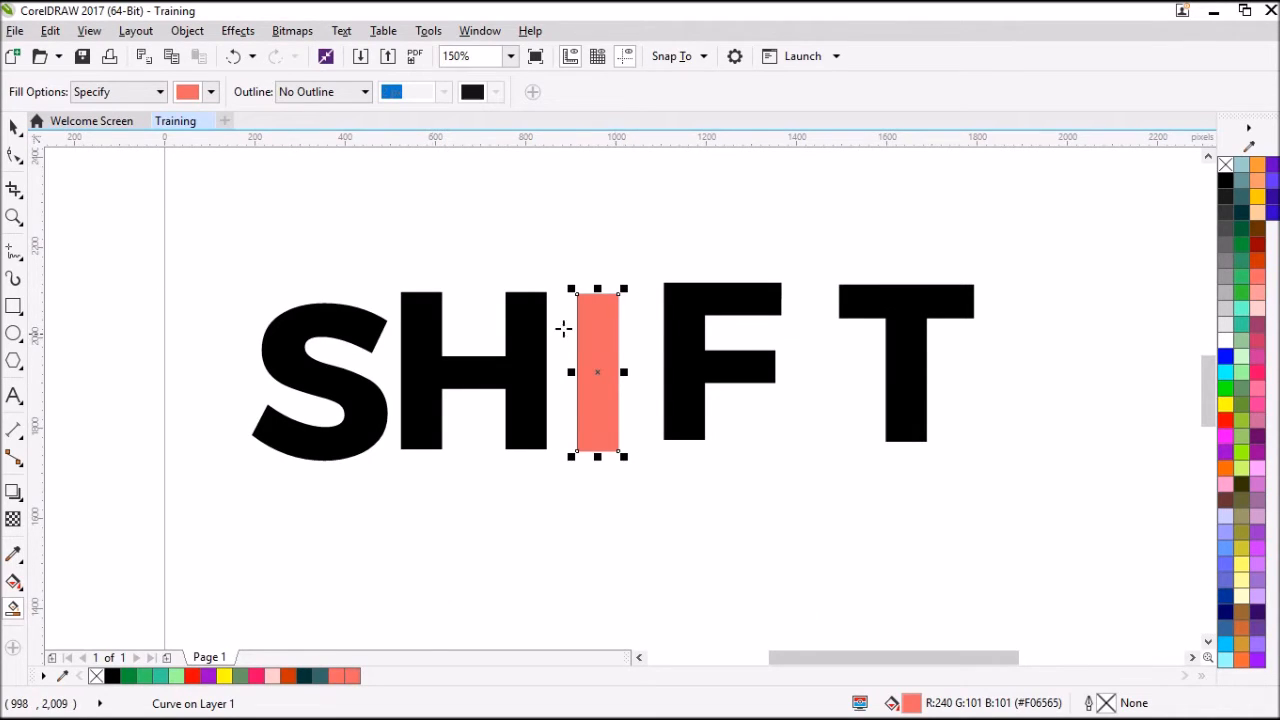
Move the black H off the page's left edge and place the salmon bar directly beside the S.
click(13, 126)
drag(612, 355, 547, 532)
drag(520, 343, 117, 262)
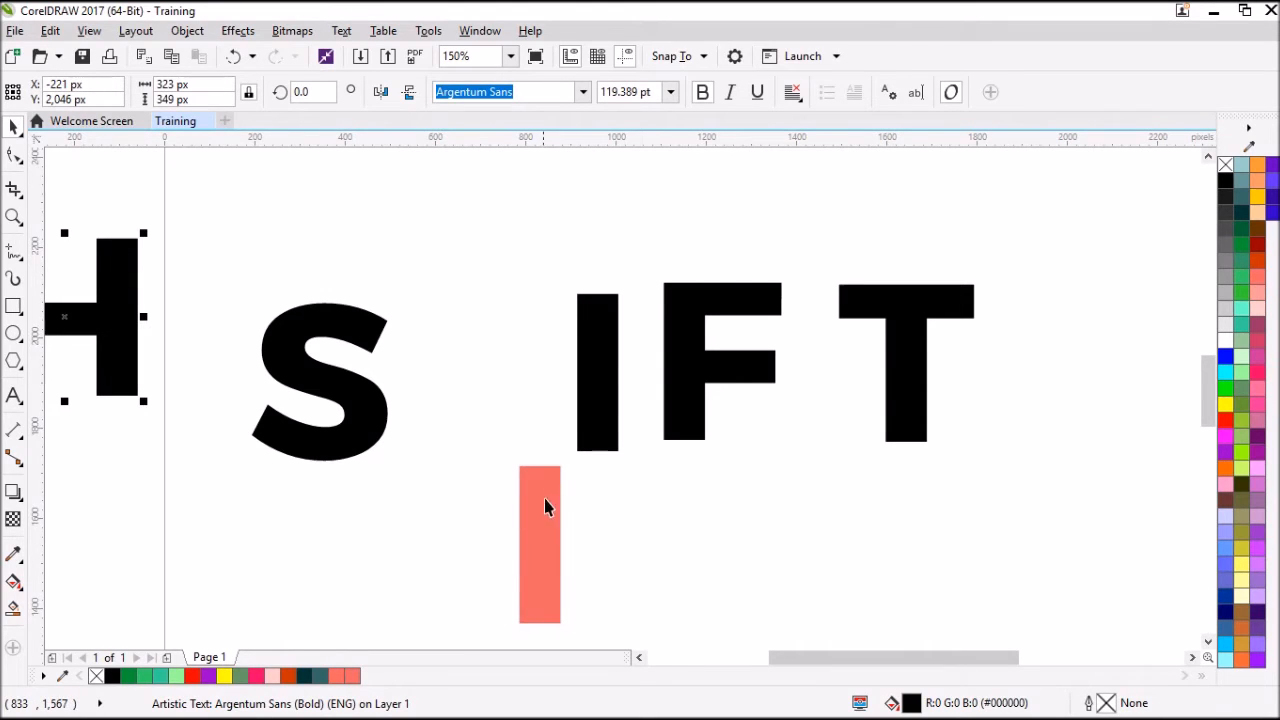
scroll(546, 500, down, 3)
drag(551, 486, 502, 458)
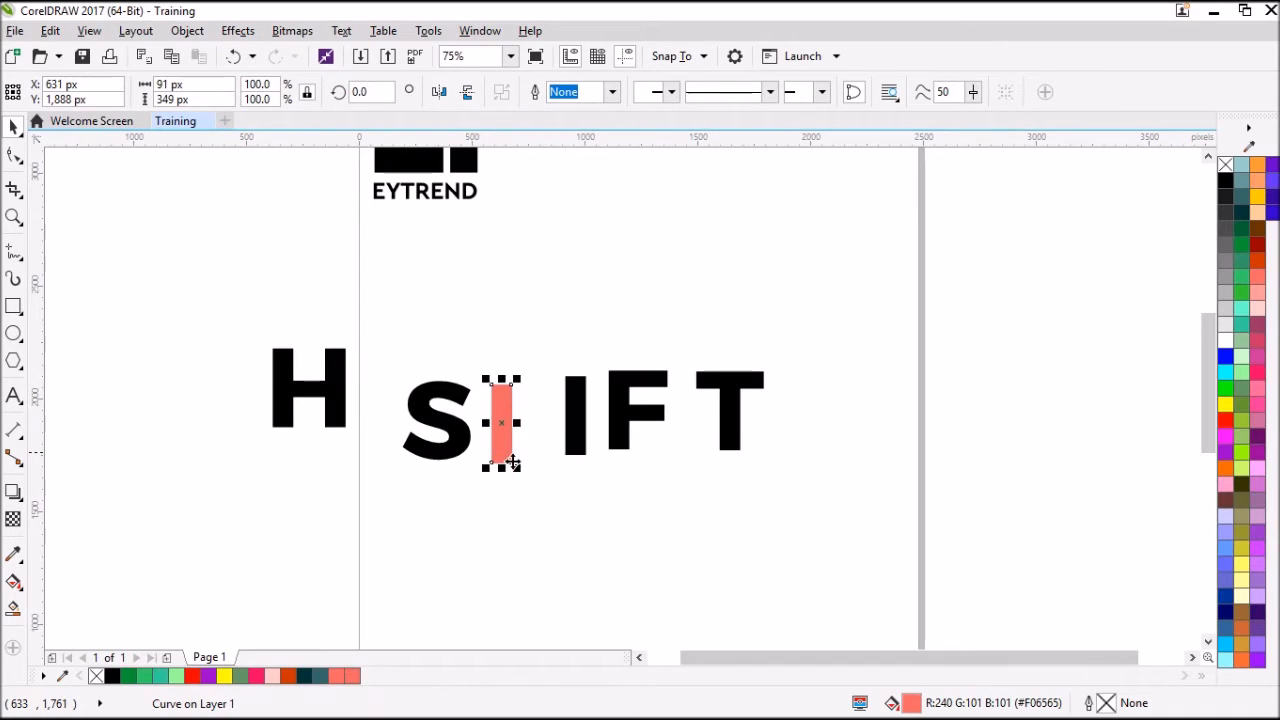
Duplicate the salmon bar twice, placing the copies edge to edge toward the black I.
scroll(503, 412, up, 4)
scroll(502, 415, down, 2)
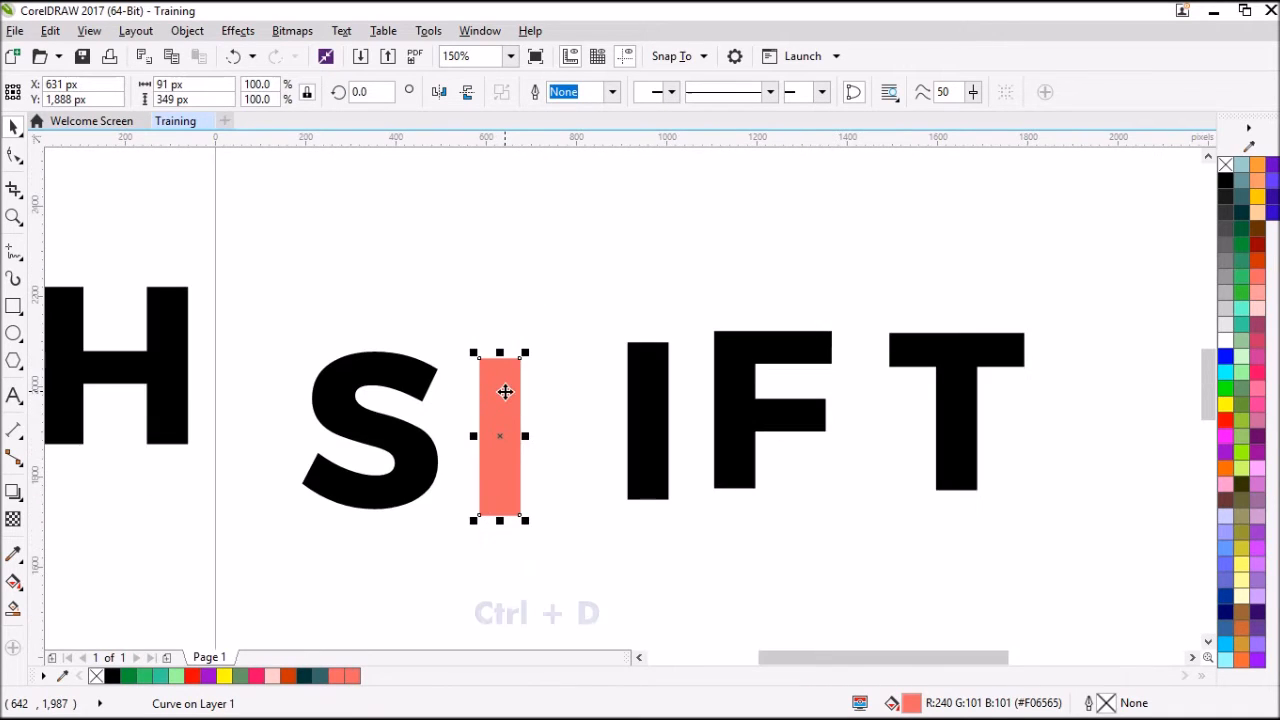
key(ctrl+d)
drag(533, 346, 542, 391)
key(ctrl+d)
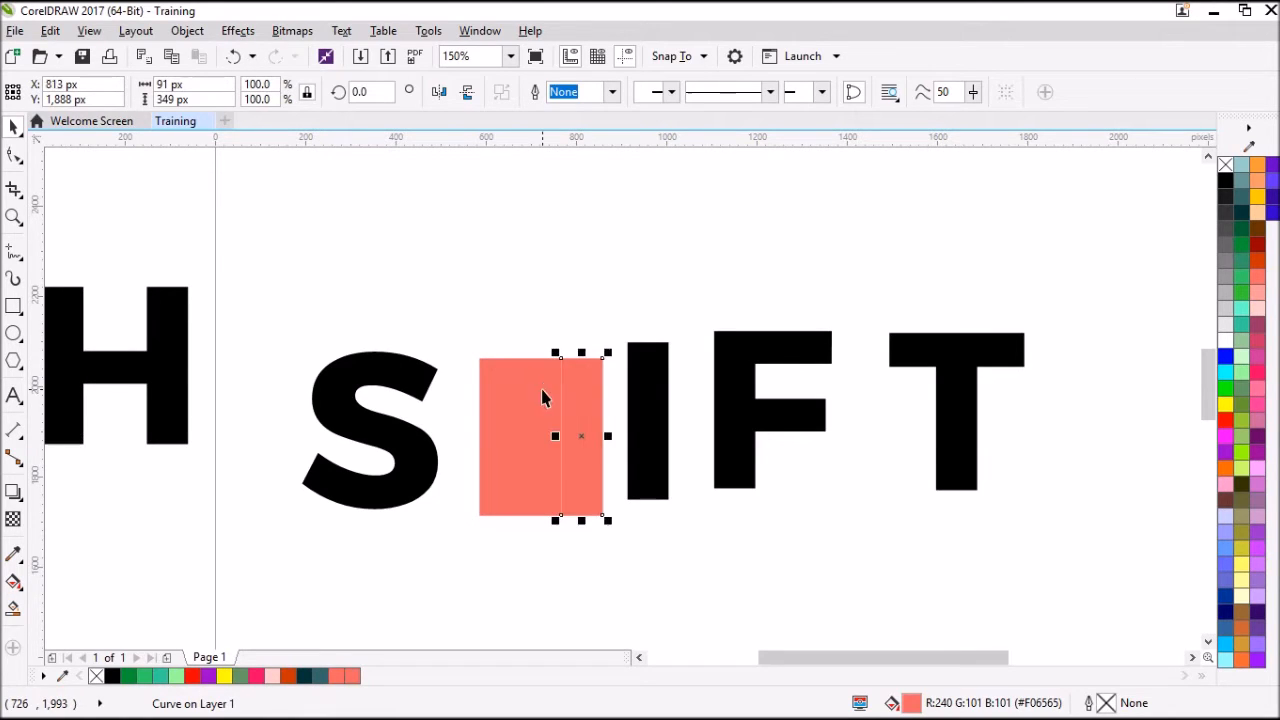
Rotate the middle salmon bar 90 degrees so it crosses the two outer bars as an H.
mouse_move(580, 371)
mouse_down()
mouse_move(594, 381)
mouse_move(563, 362)
mouse_up()
click(476, 346)
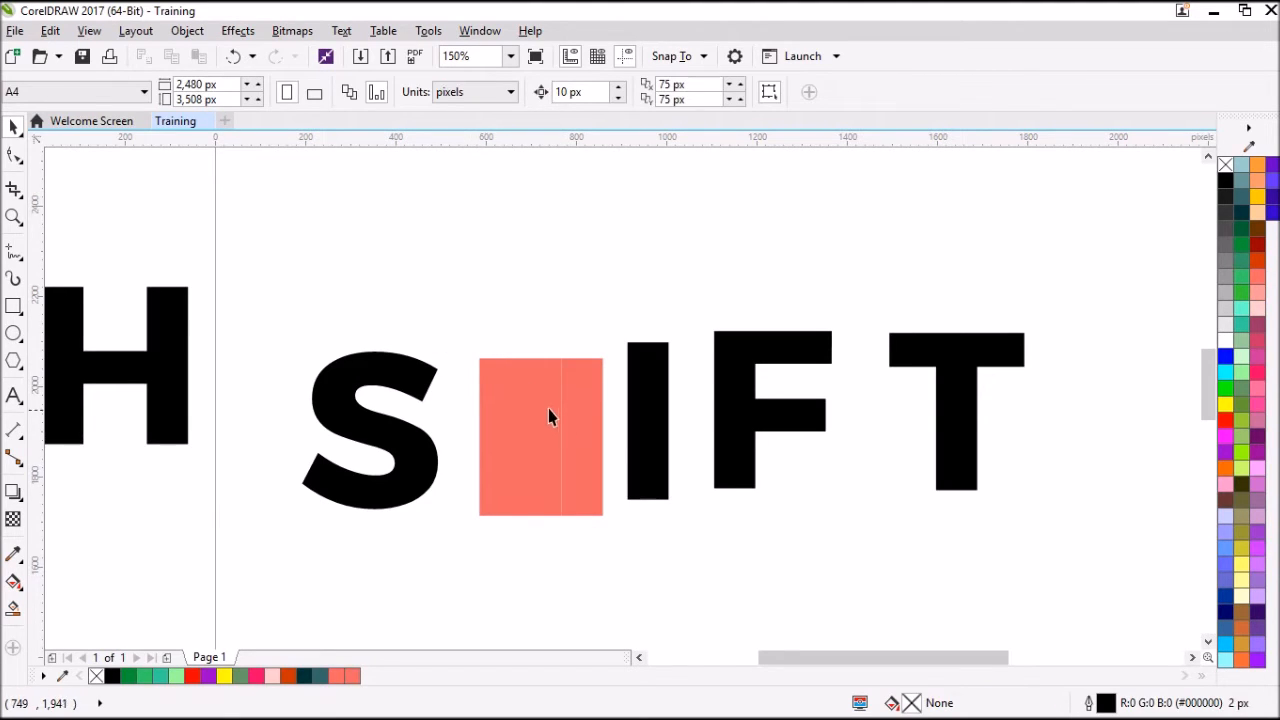
click(527, 375)
click(380, 92)
text(90)
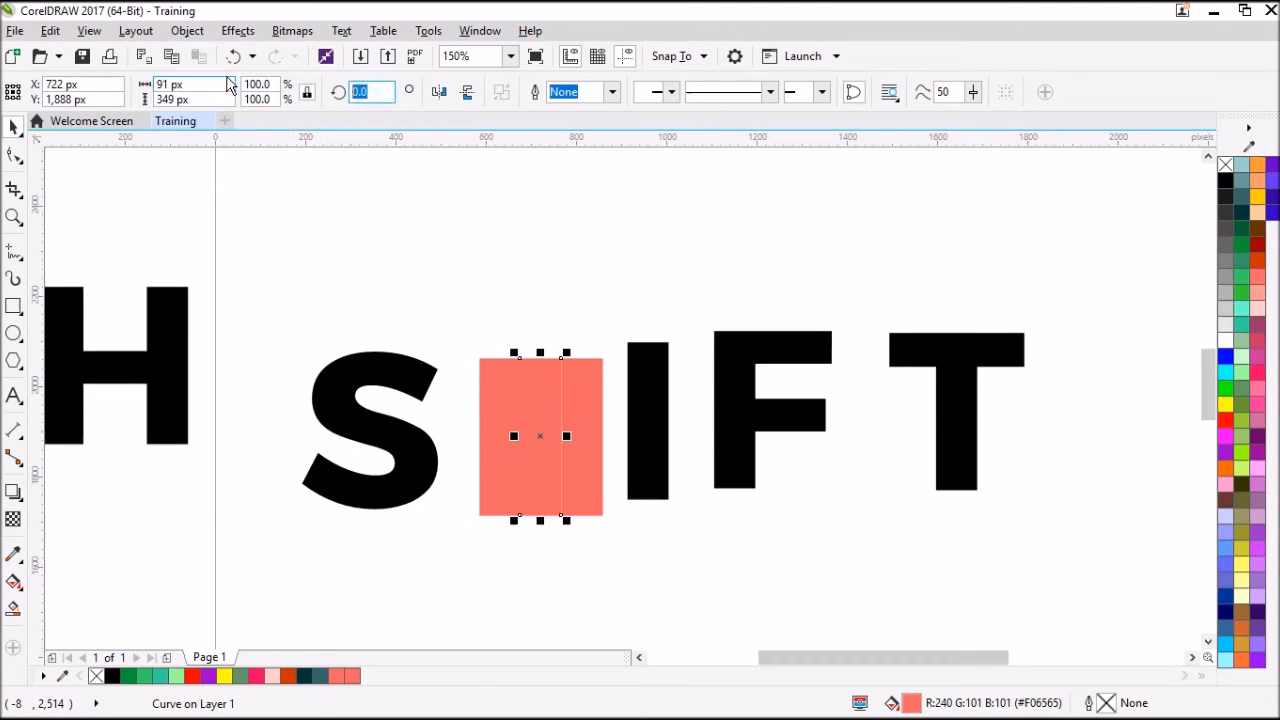
key(Return)
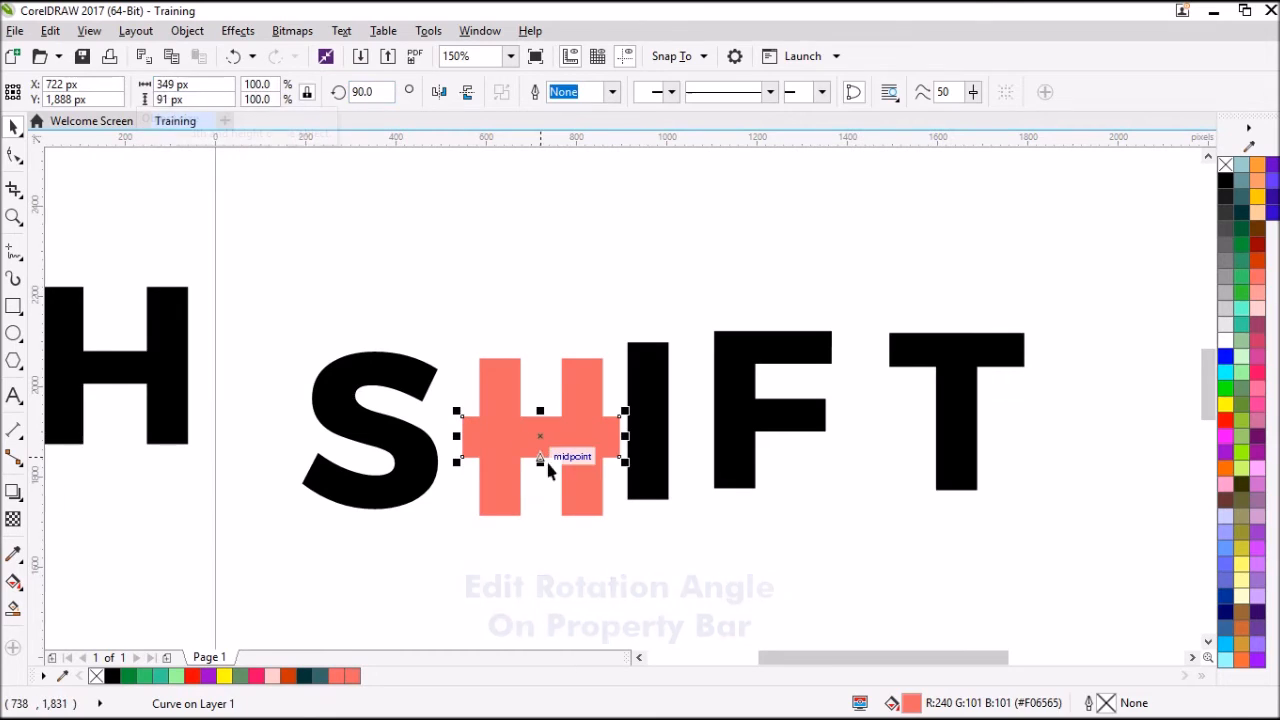
click(497, 327)
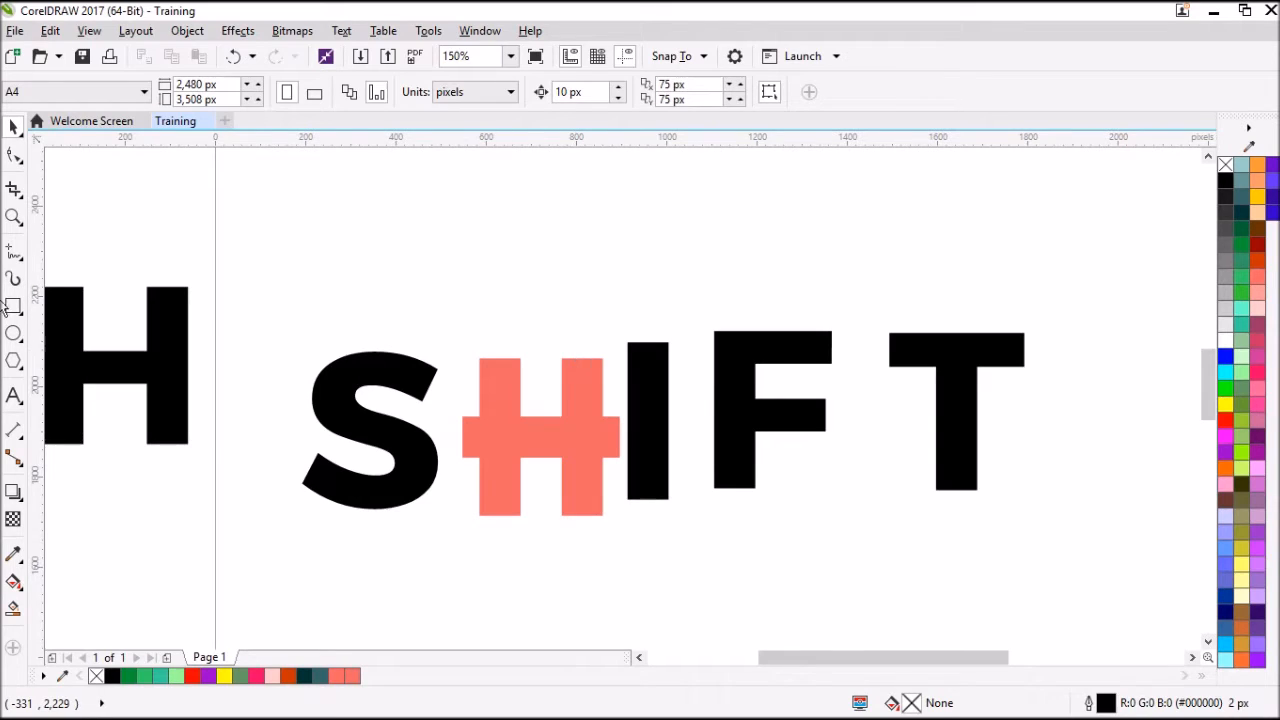
Draw a right-triangle basic shape about 319 px wide and high above the salmon H.
click(24, 370)
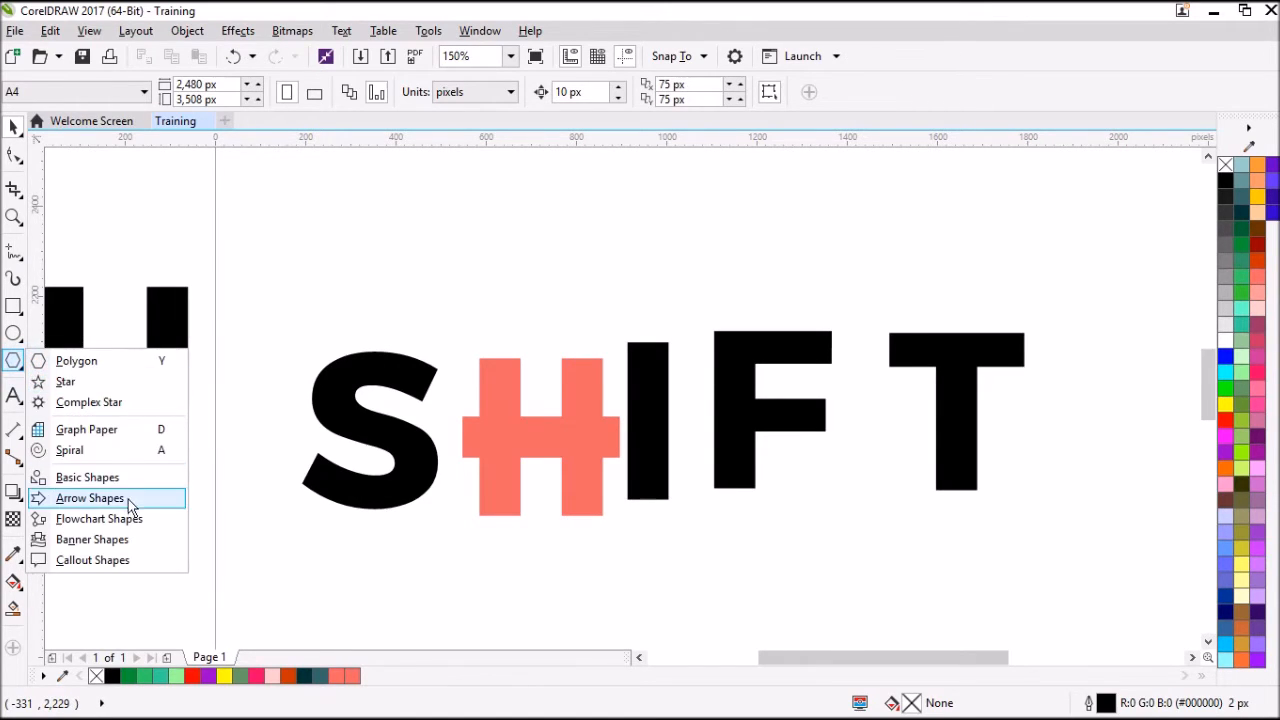
click(101, 478)
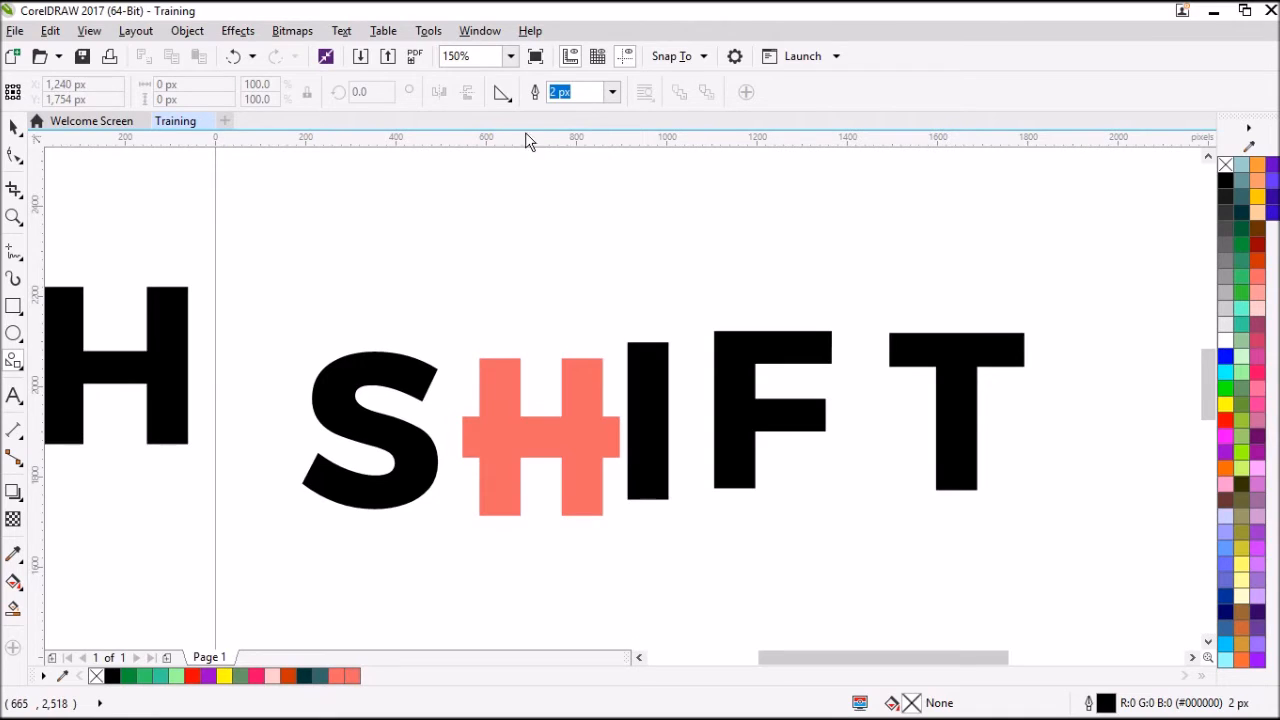
click(502, 94)
click(563, 125)
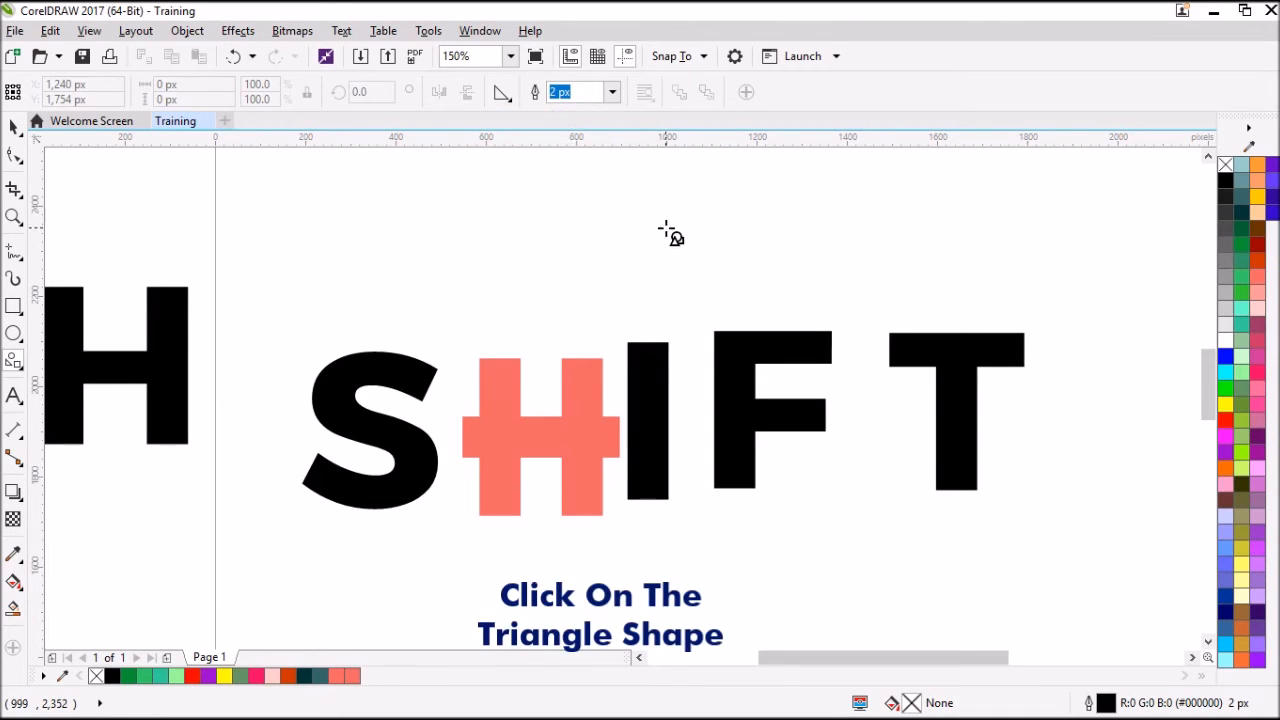
drag(478, 186, 508, 294)
drag(466, 248, 603, 327)
click(14, 127)
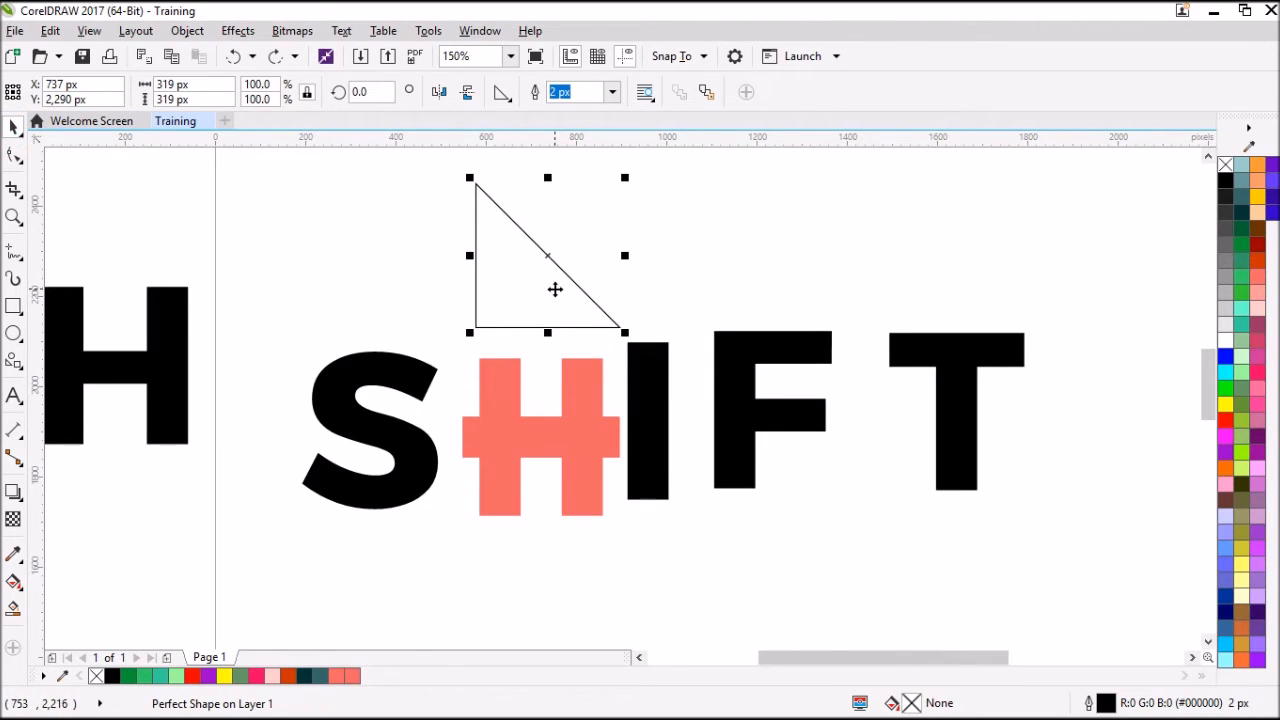
Rotate the triangle to 225 degrees and move it down just above the salmon H.
click(390, 95)
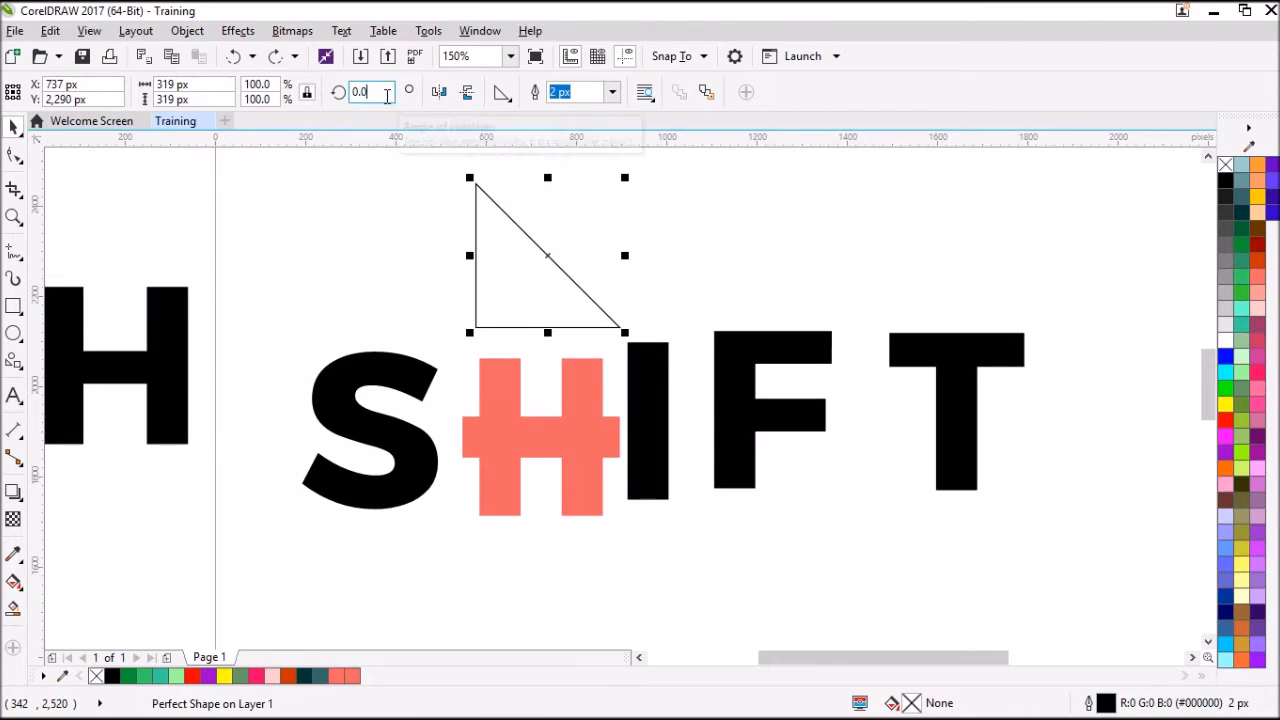
text(225)
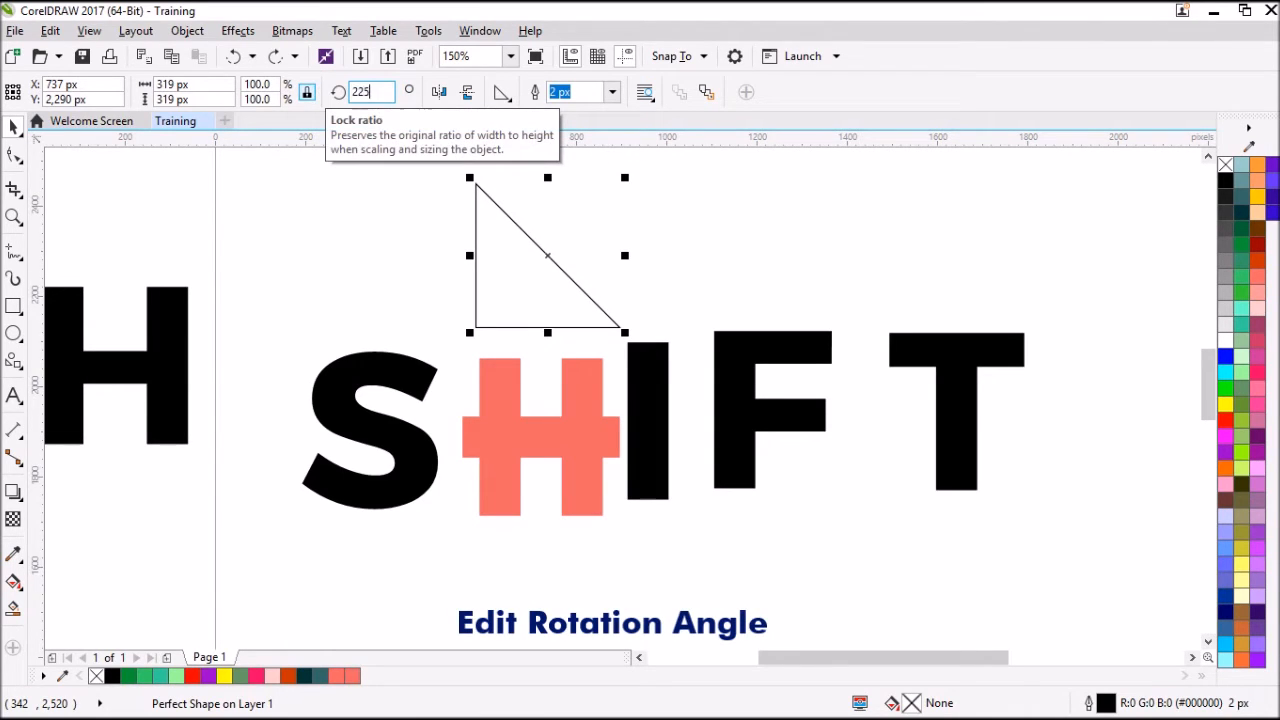
key(Return)
drag(536, 190, 521, 288)
scroll(531, 357, up, 2)
scroll(570, 317, down, 2)
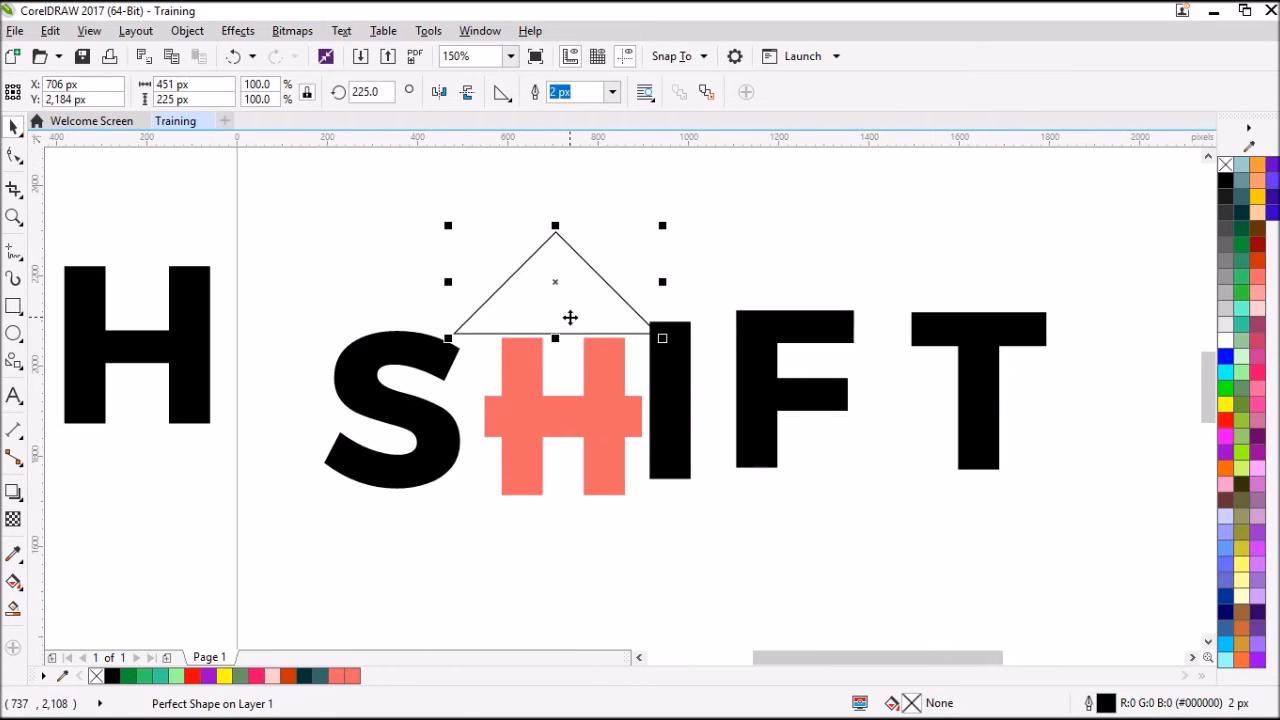
Check the combined width of the H's two vertical bars and scale the triangle proportionally to a matching width of 273 px.
click(520, 366)
shift+click(581, 357)
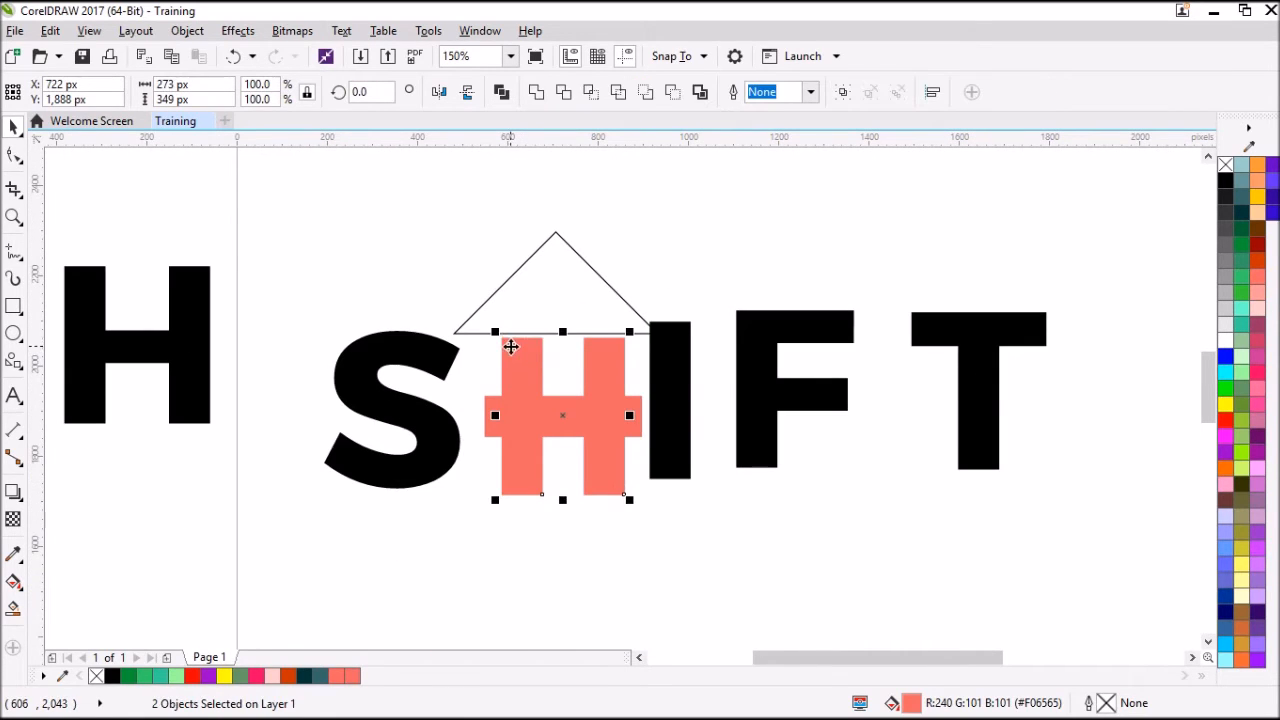
click(540, 283)
mouse_move(540, 283)
mouse_down()
mouse_move(580, 317)
mouse_move(544, 276)
mouse_up()
click(518, 383)
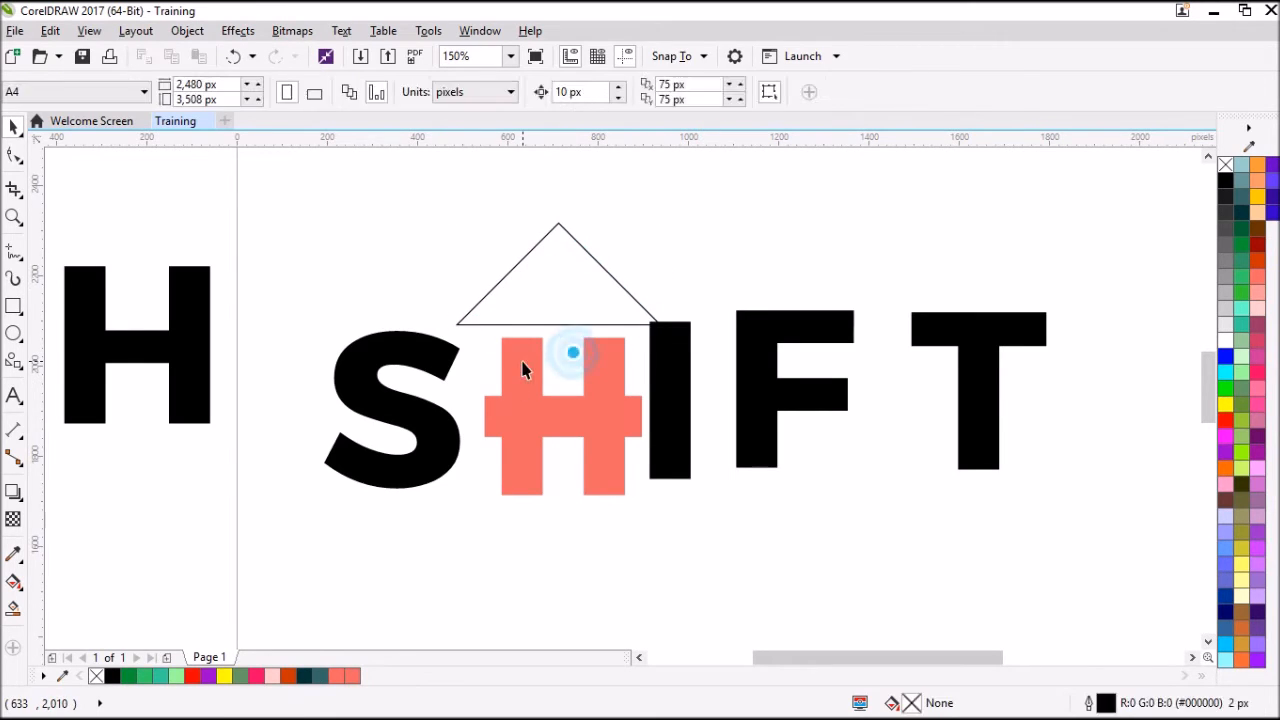
shift+click(601, 370)
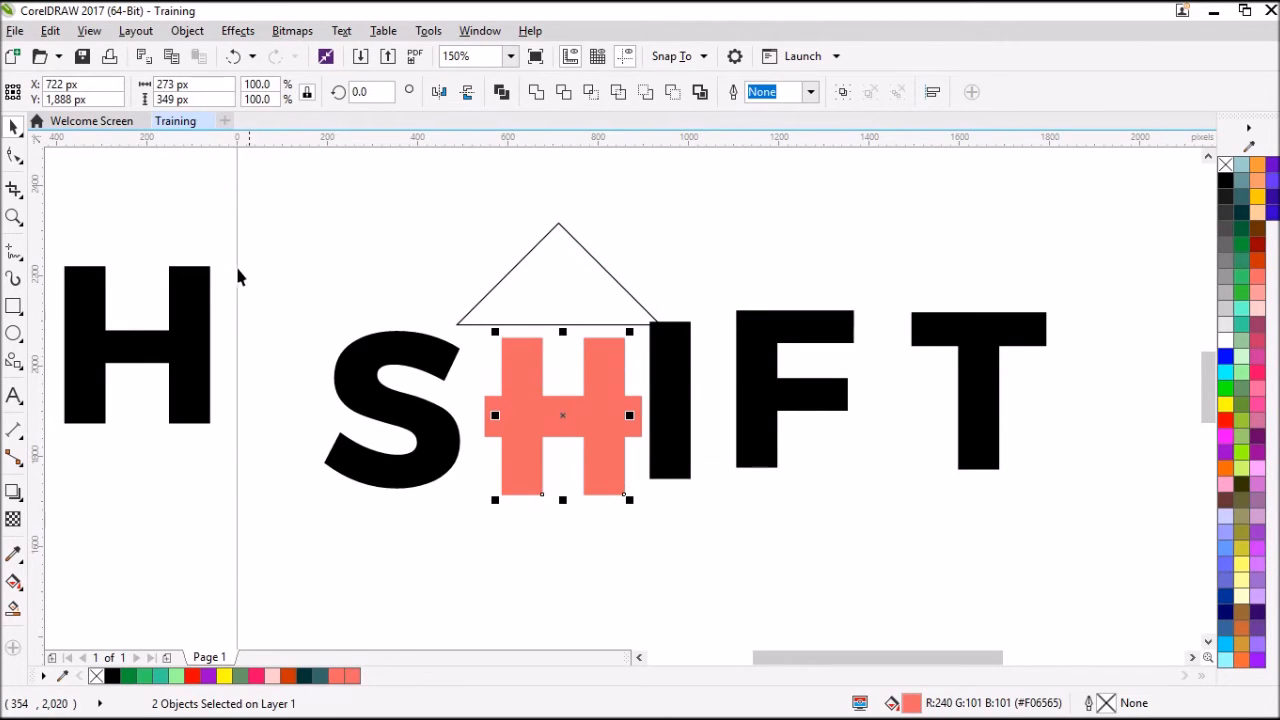
click(580, 277)
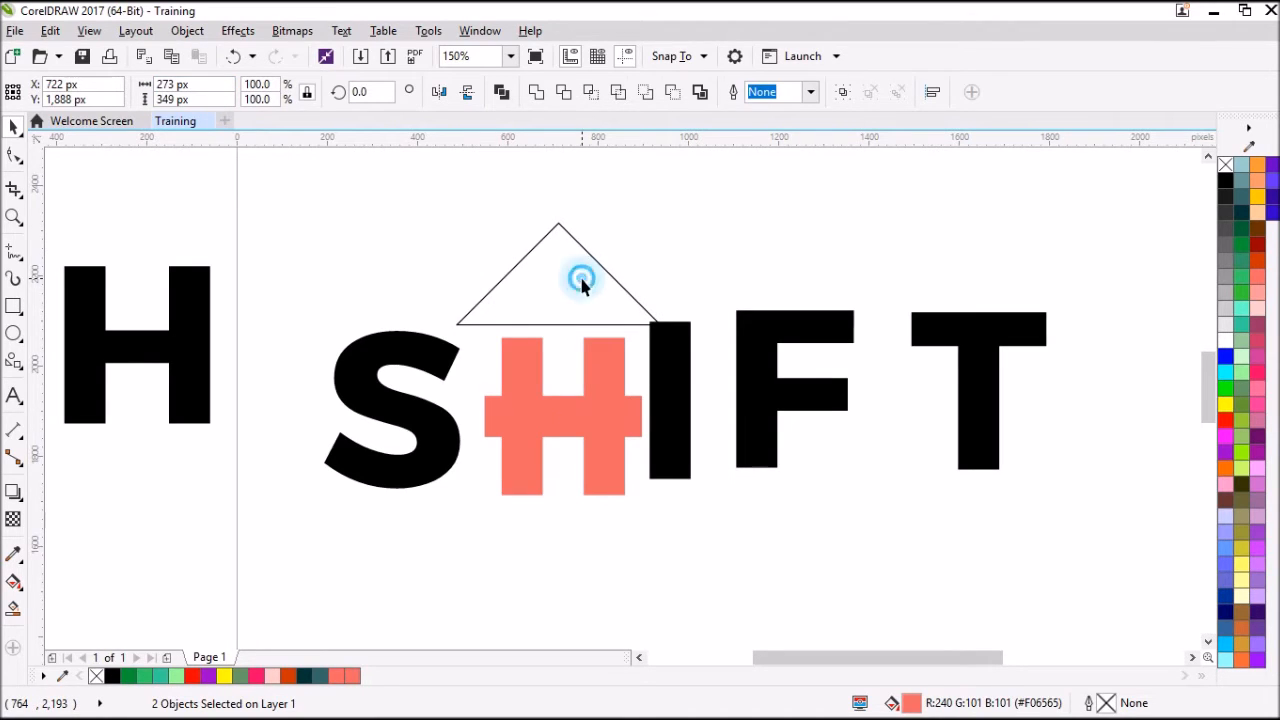
click(200, 97)
drag(188, 84, 133, 84)
text(273)
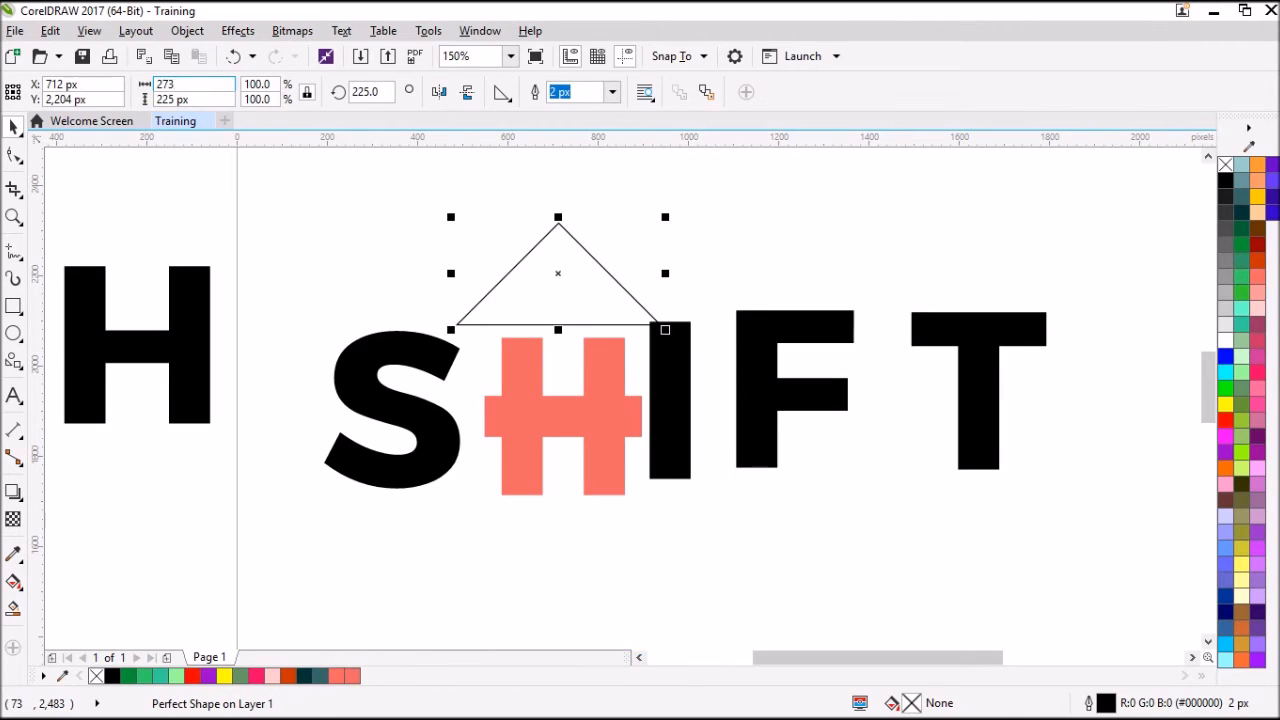
key(Return)
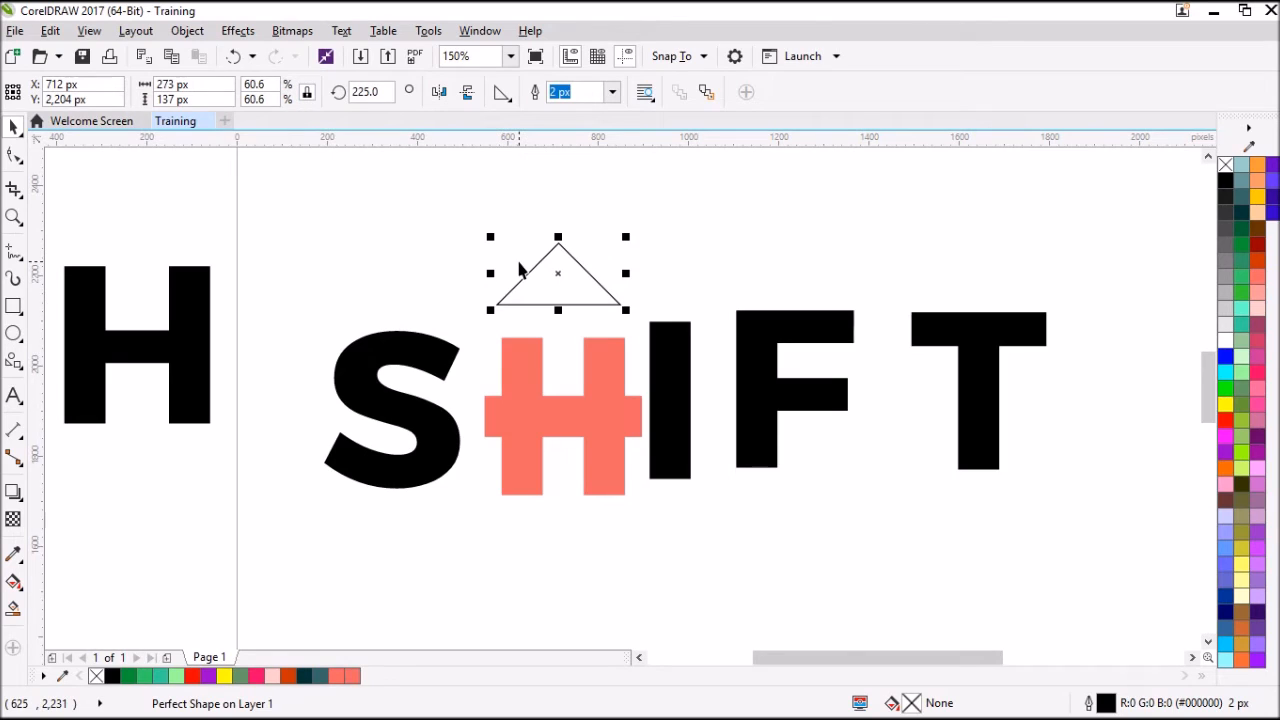
Snap the triangle's base onto the tops of the two vertical bars and give it a black fill with no outline.
scroll(613, 318, up, 2)
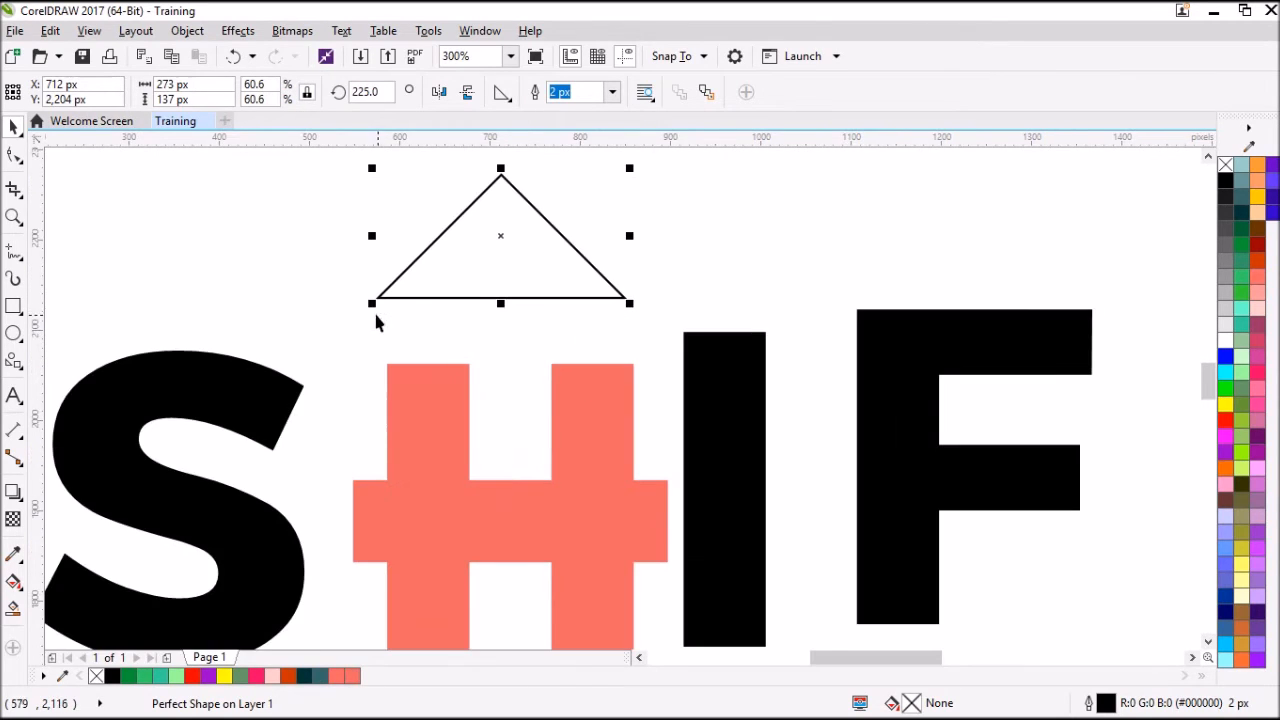
drag(377, 298, 386, 364)
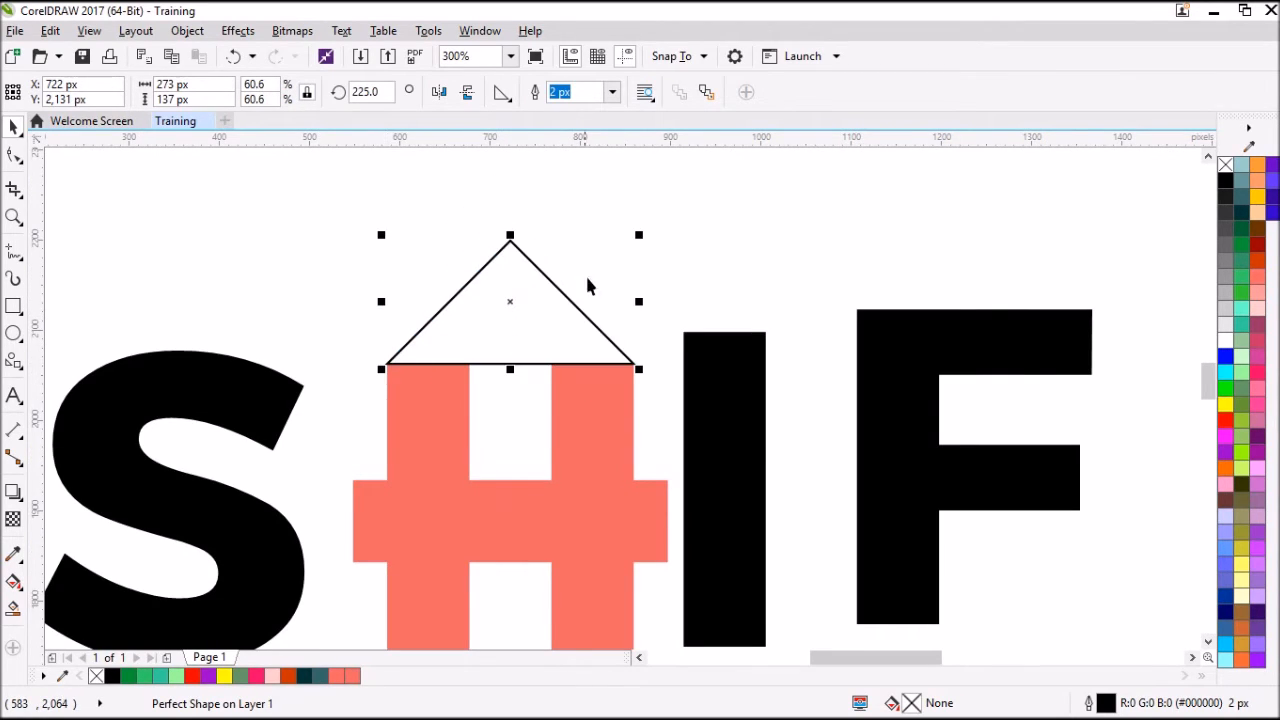
click(1225, 180)
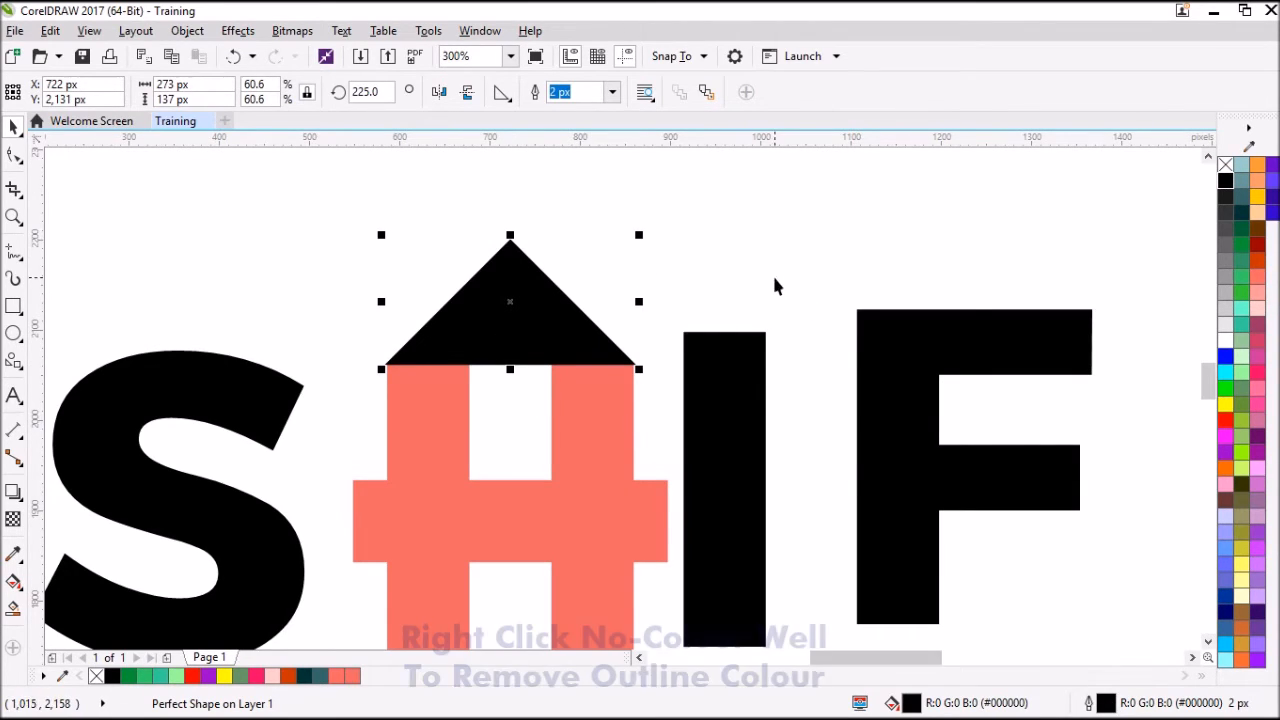
right_click(1224, 165)
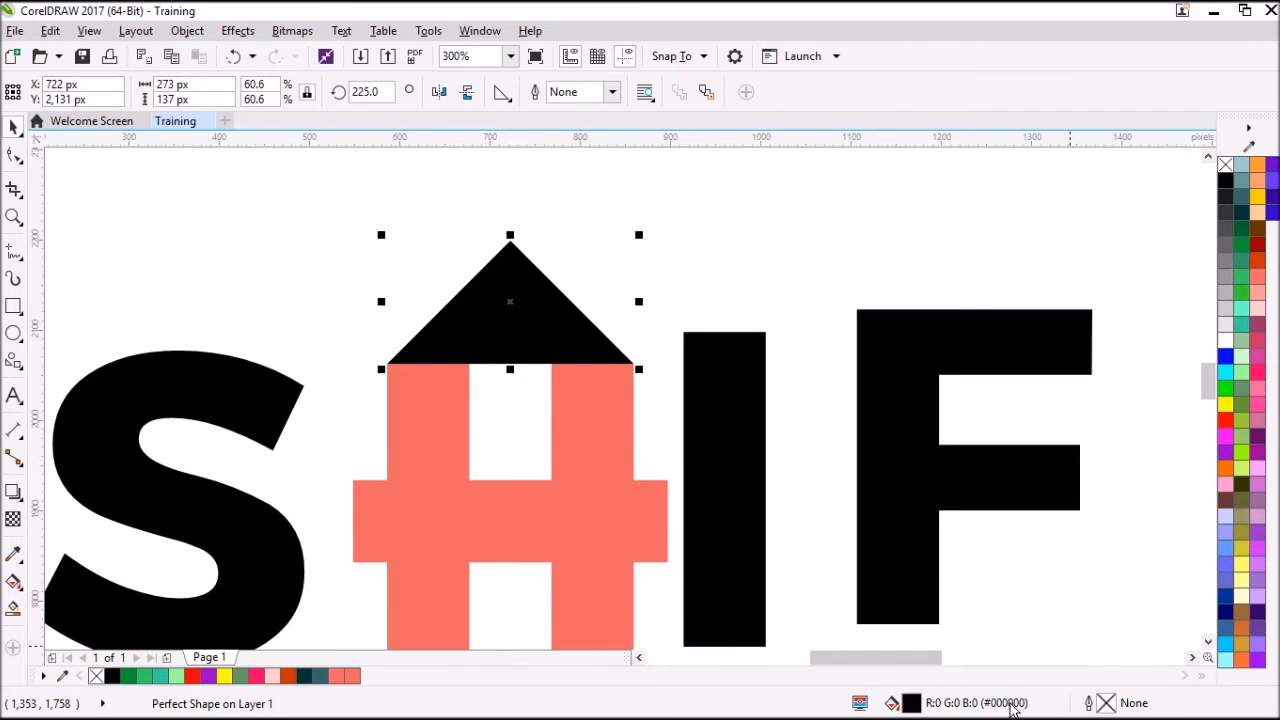
key(Escape)
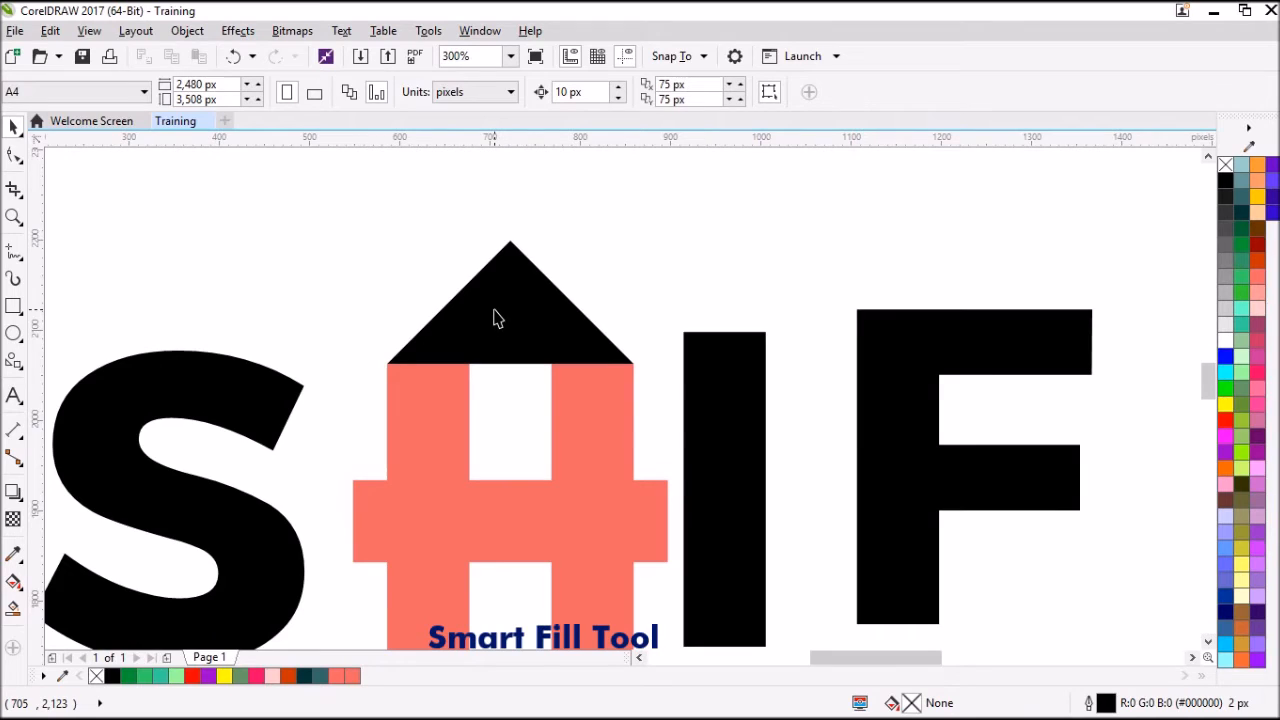
Smart Fill the gap between the bars beneath the triangle and recolour the new rectangle black.
click(14, 608)
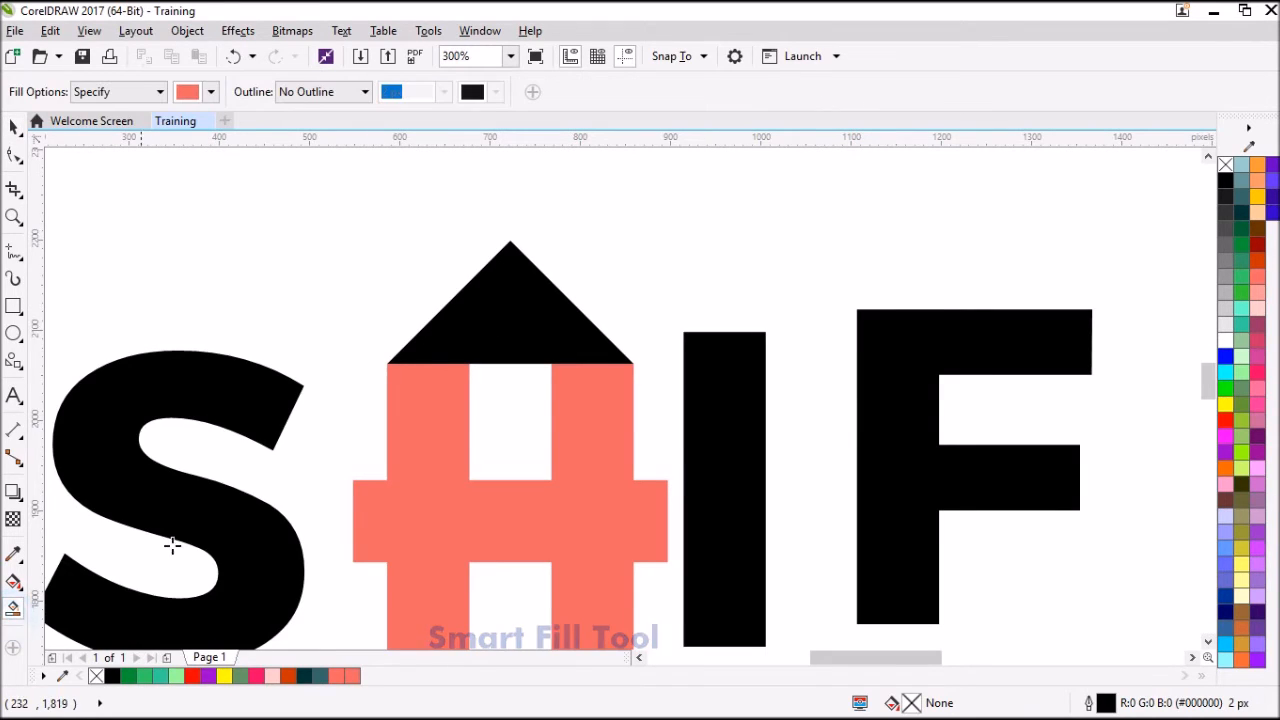
click(510, 401)
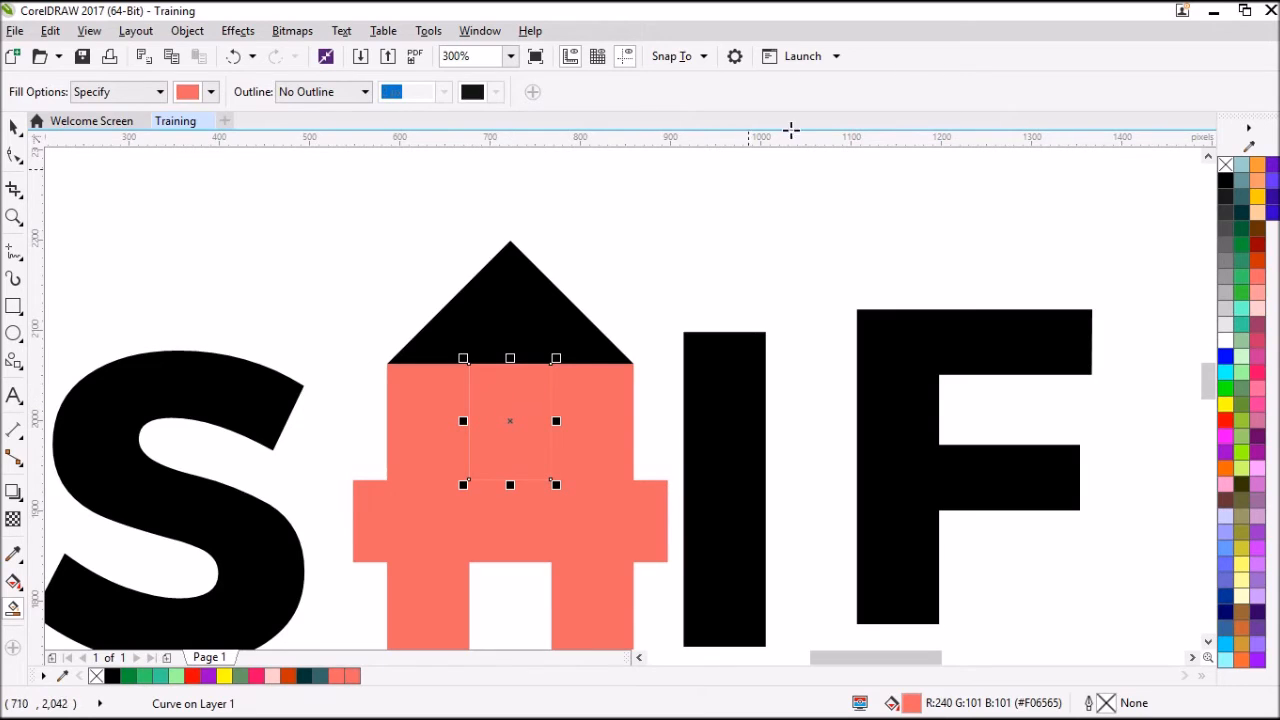
click(1225, 182)
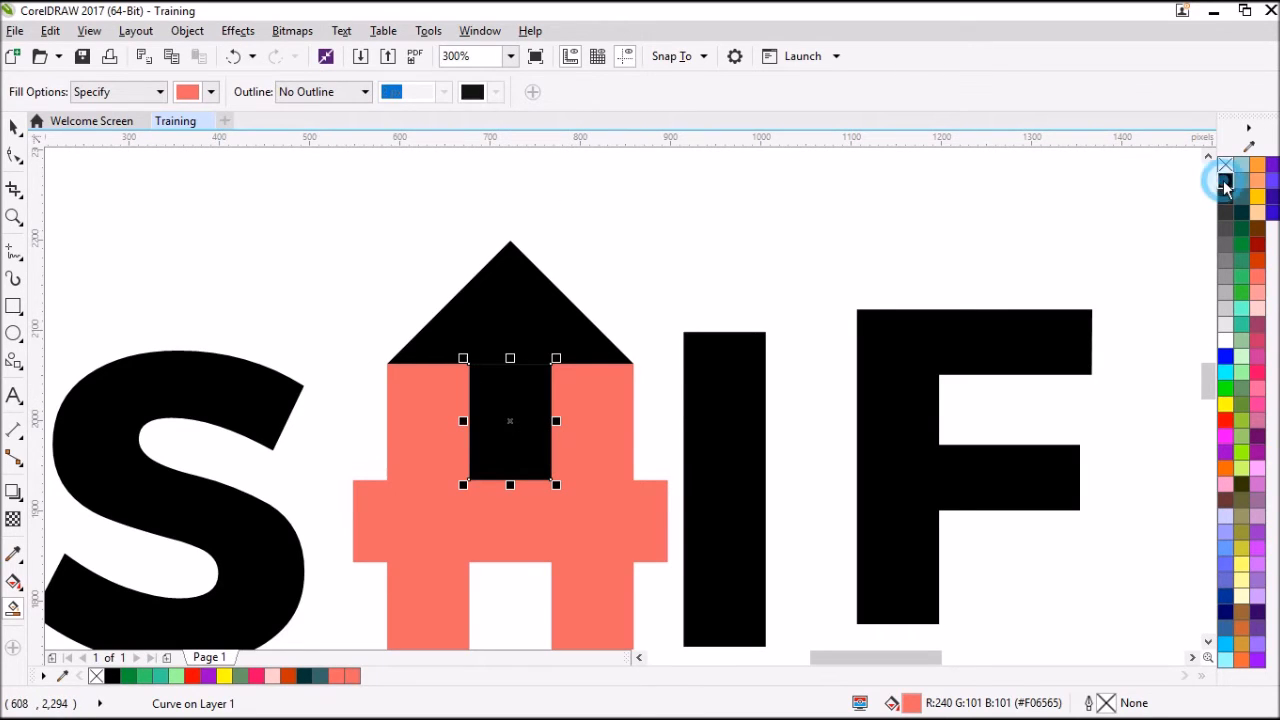
click(12, 124)
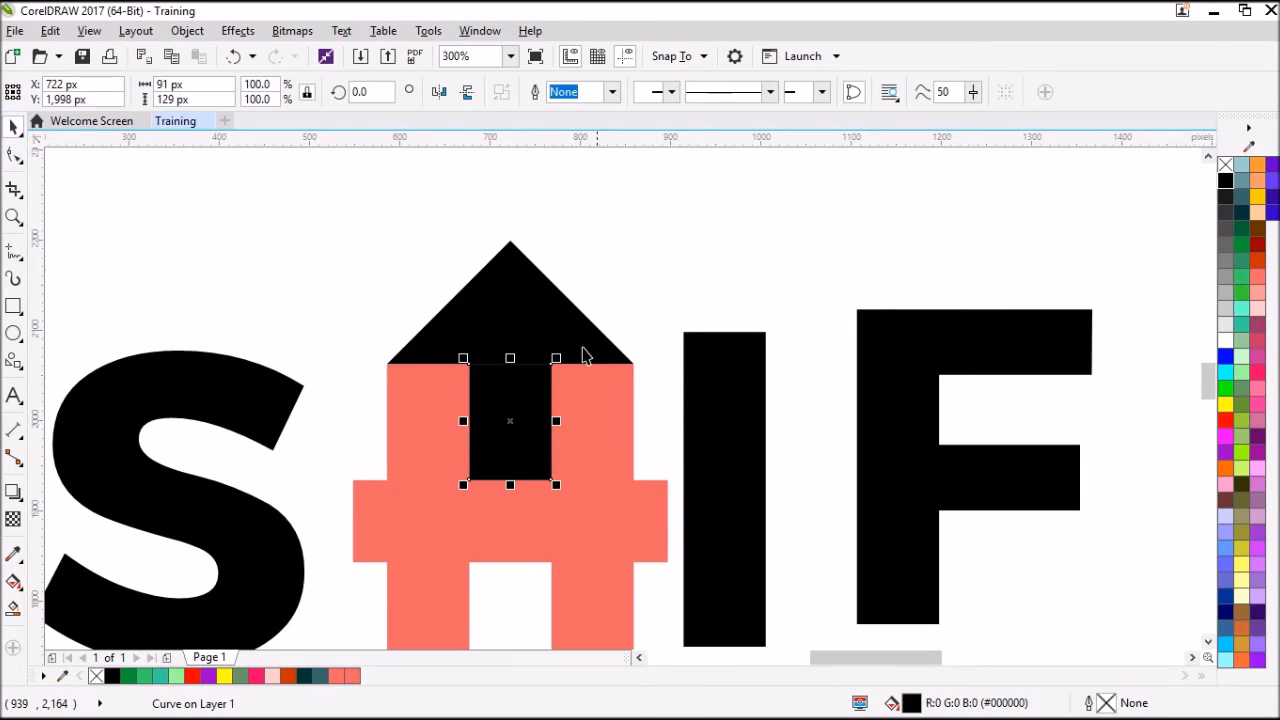
scroll(476, 290, down, 3)
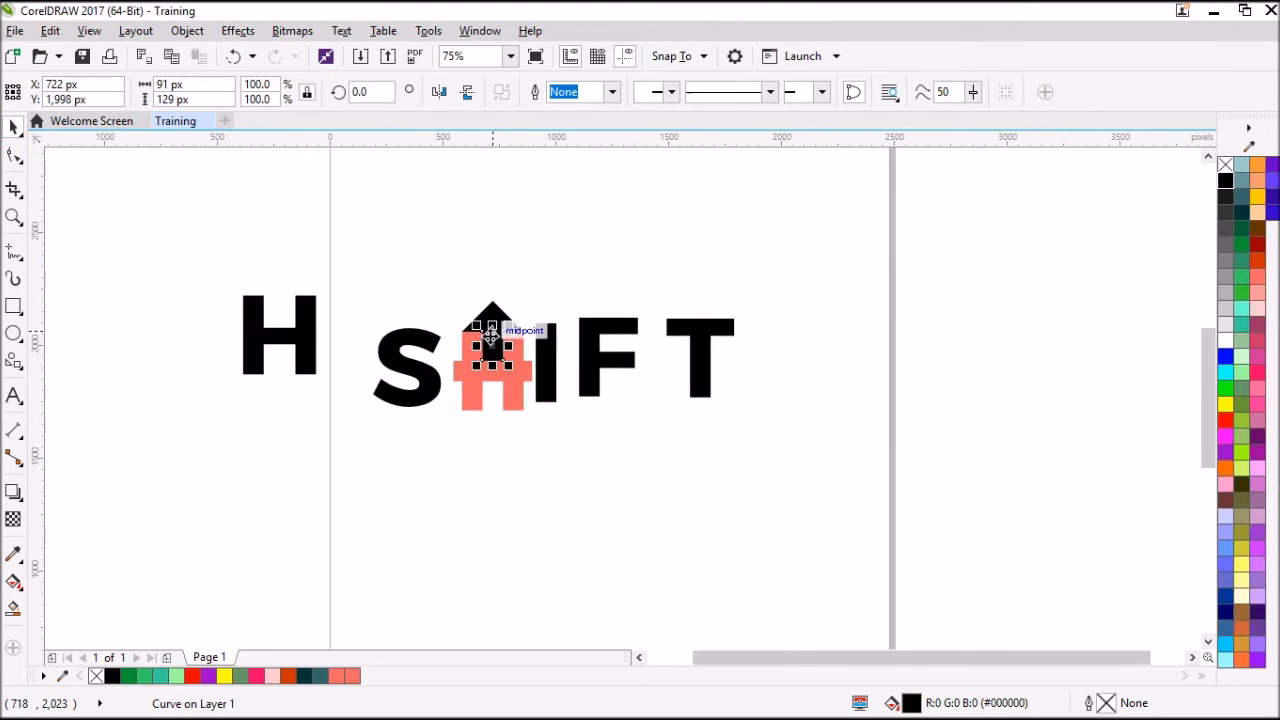
click(464, 303)
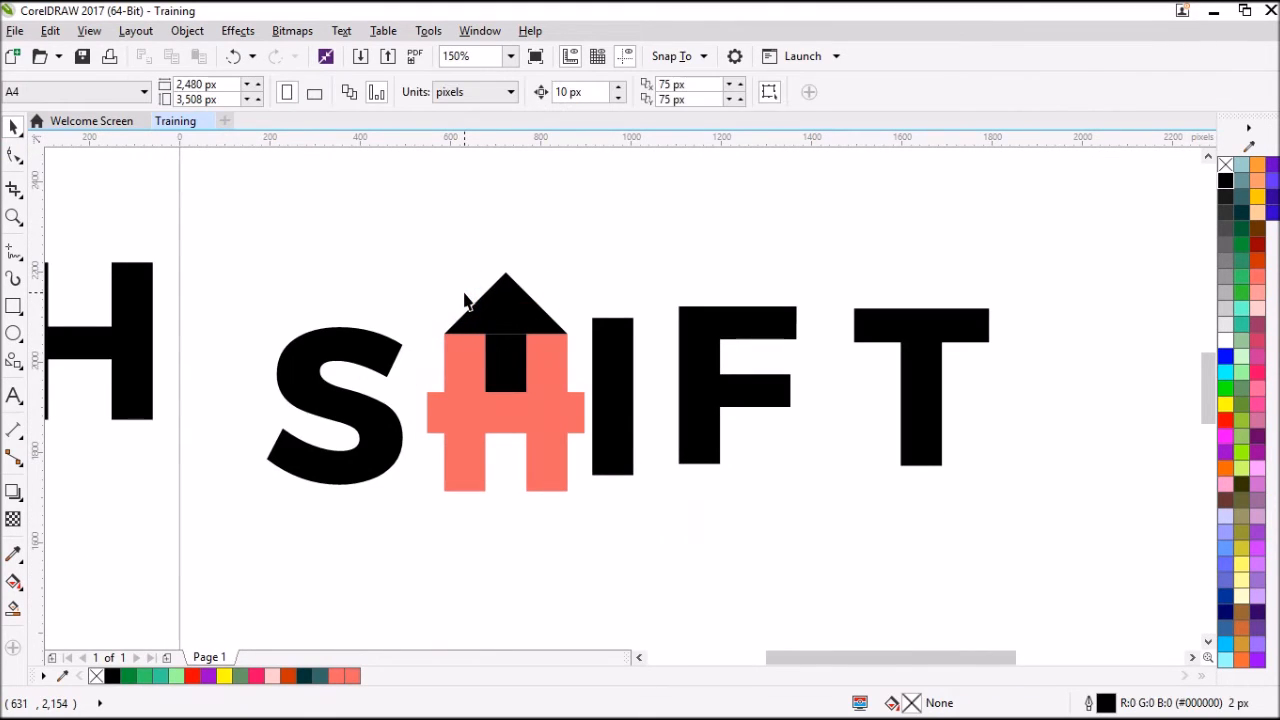
Try moving the black rectangle out from under the triangle and undo the move.
click(505, 310)
shift+click(506, 363)
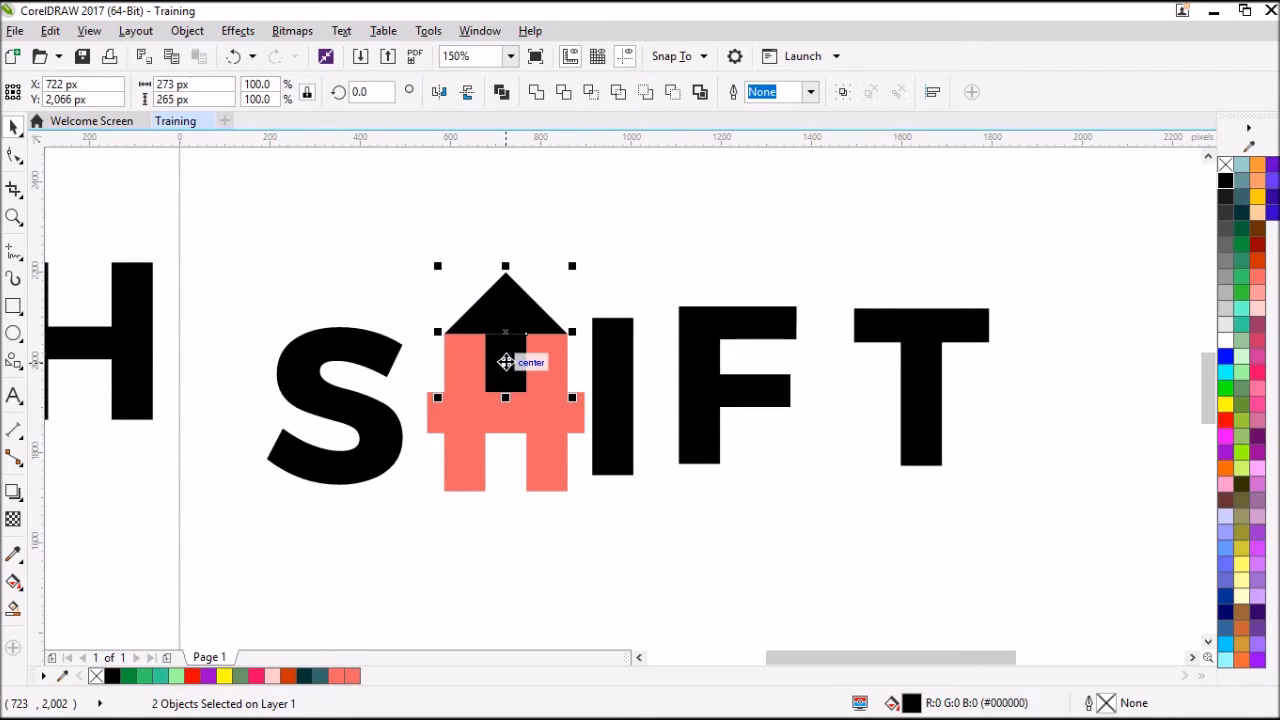
click(609, 248)
mouse_move(500, 306)
mouse_down()
mouse_move(582, 270)
mouse_move(510, 315)
mouse_up()
drag(514, 366, 663, 256)
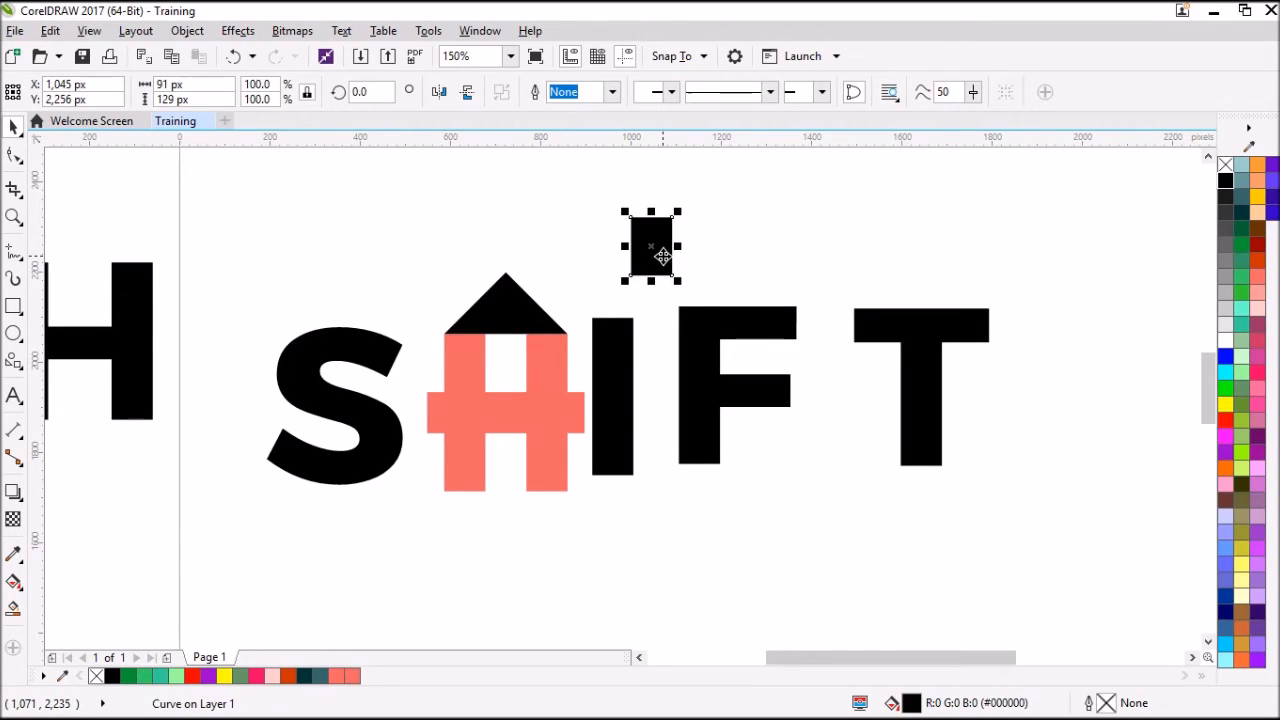
key(ctrl+z)
Weld the black triangle and the rectangle beneath it into a single arrow shape.
click(514, 300)
shift+click(508, 374)
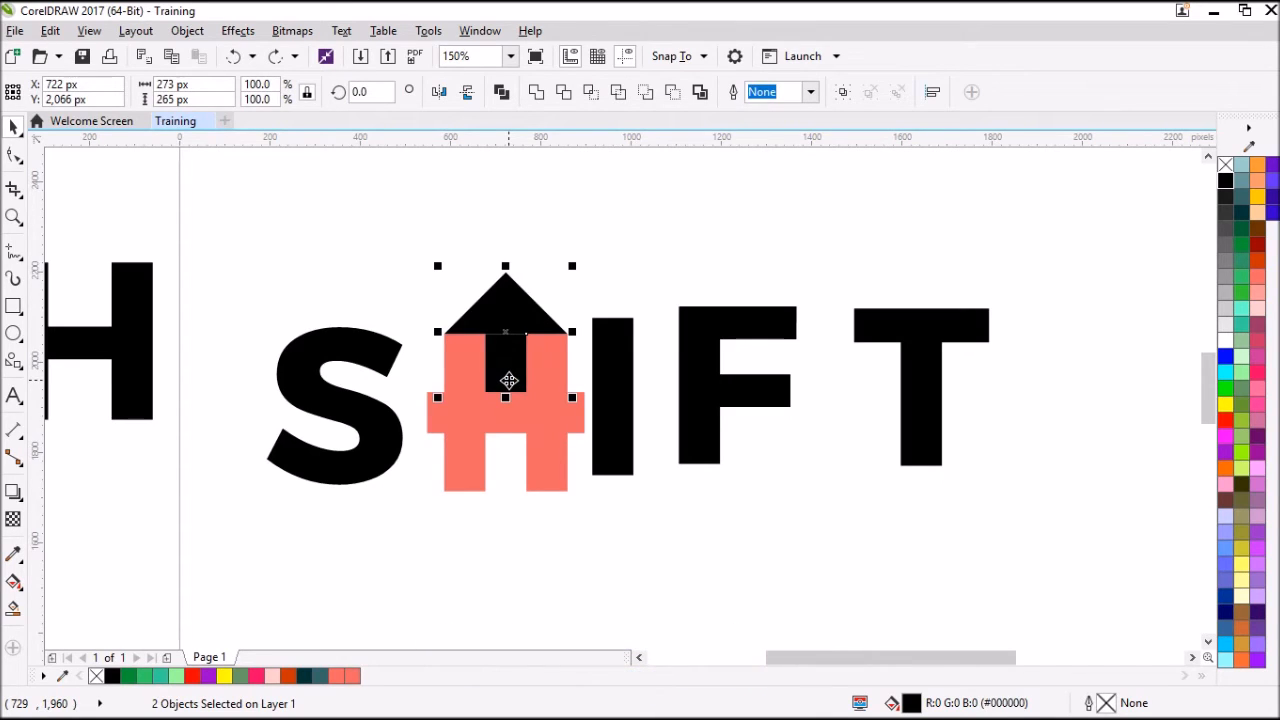
click(538, 97)
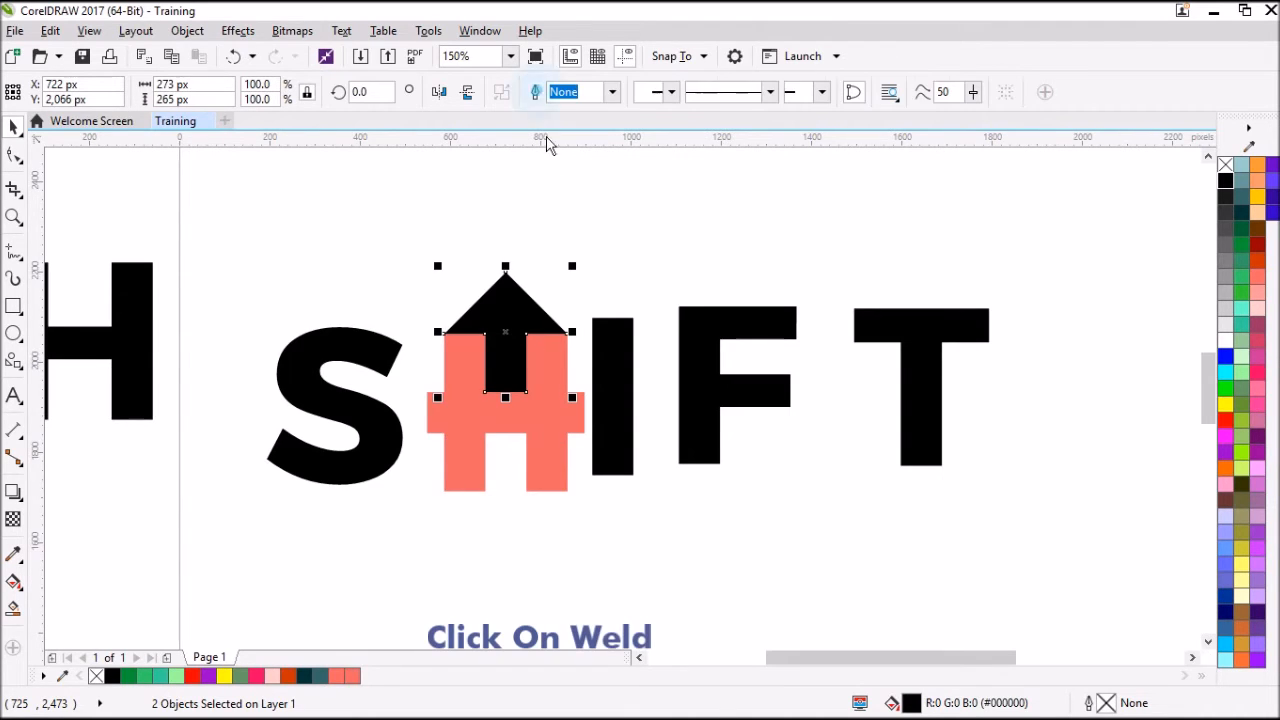
Try moving the welded arrow away from the salmon H and undo the move.
click(605, 250)
scroll(499, 354, up, 1)
drag(510, 269, 795, 208)
key(ctrl+z)
key(ctrl+z)
key(ctrl+z)
scroll(521, 350, down, 1)
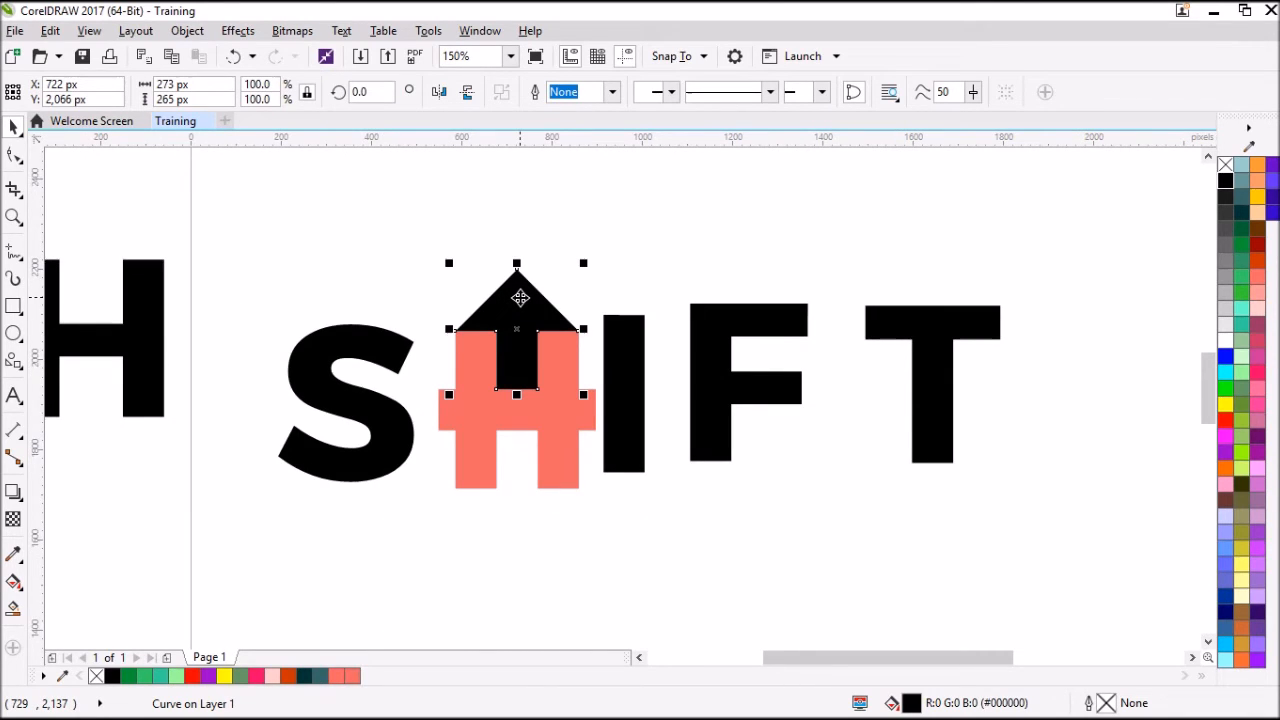
Duplicate the black arrow, place the copy over the H's lower gap, and mirror it vertically.
key(ctrl+d)
drag(557, 266, 497, 474)
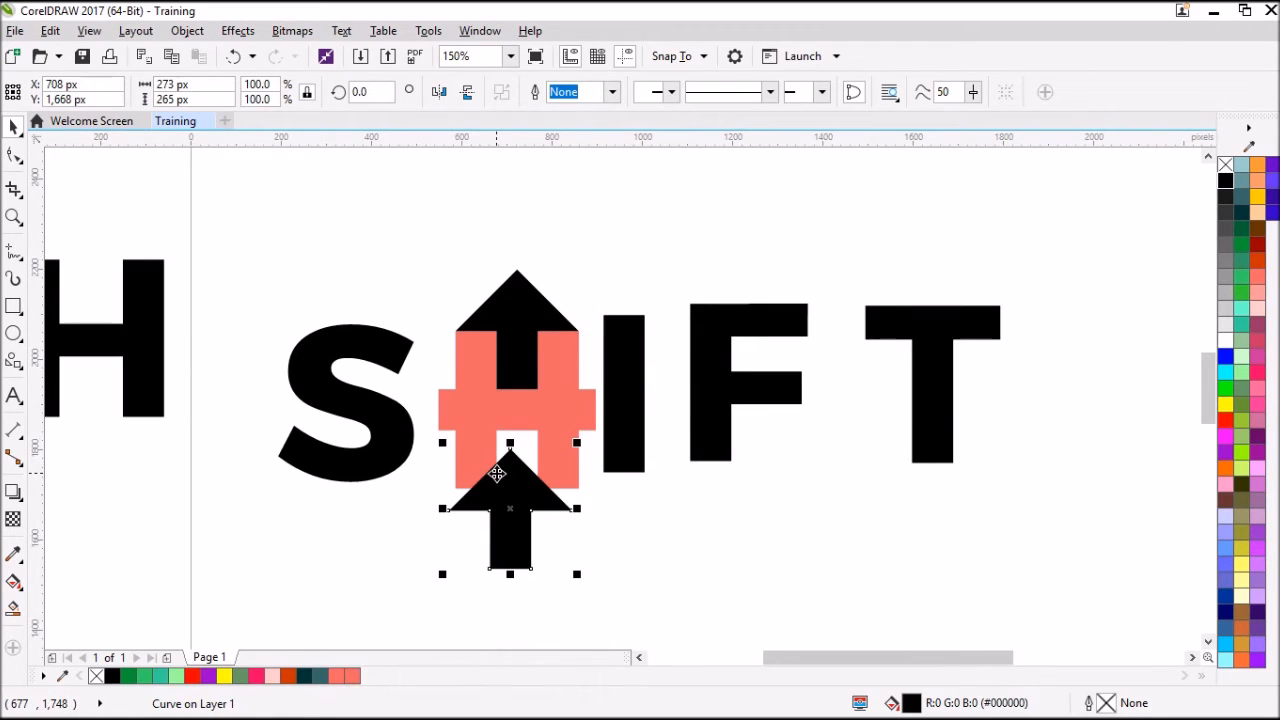
click(468, 100)
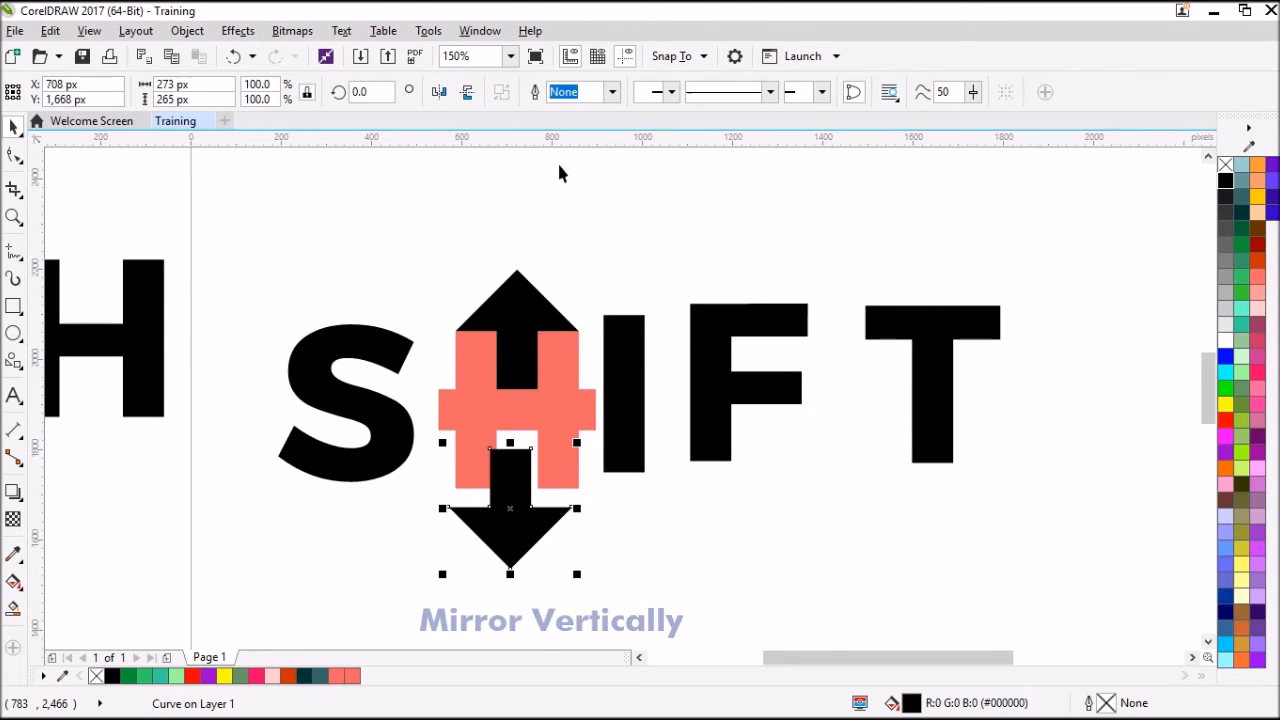
Fit the mirrored arrow snugly into the H's lower gap and delete the three salmon bars.
drag(529, 448, 537, 431)
click(662, 496)
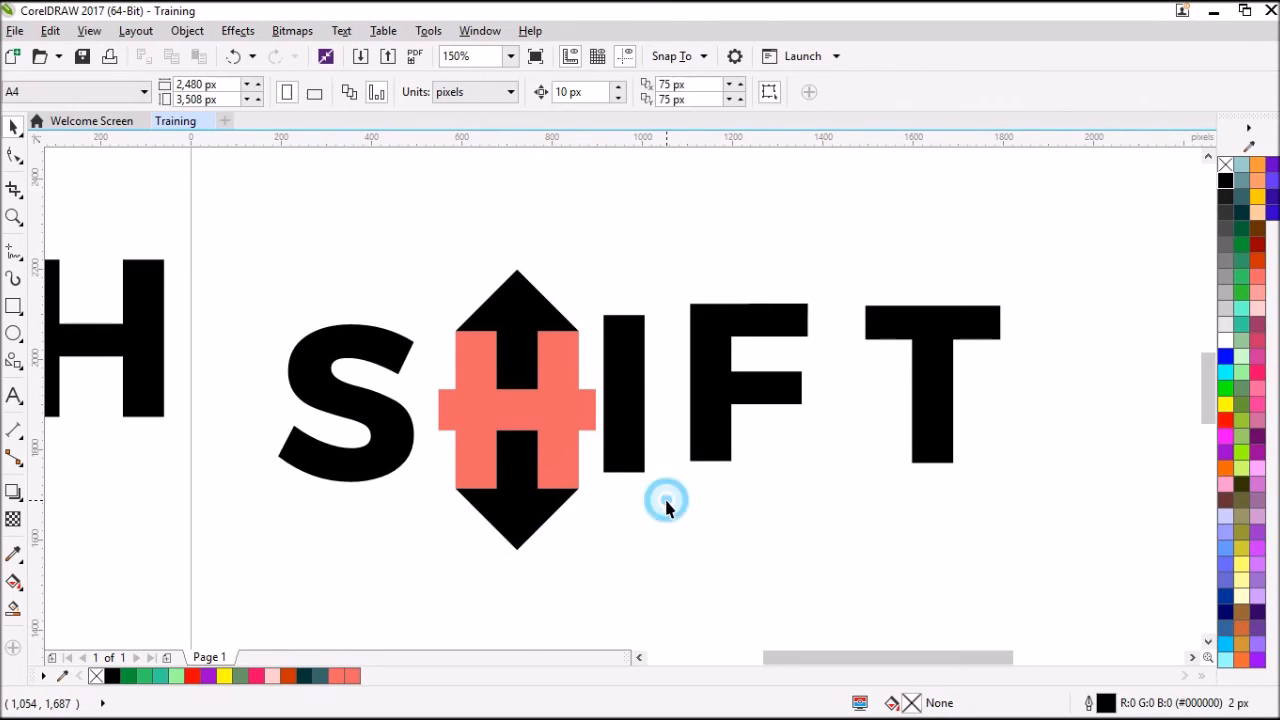
click(560, 402)
key(Delete)
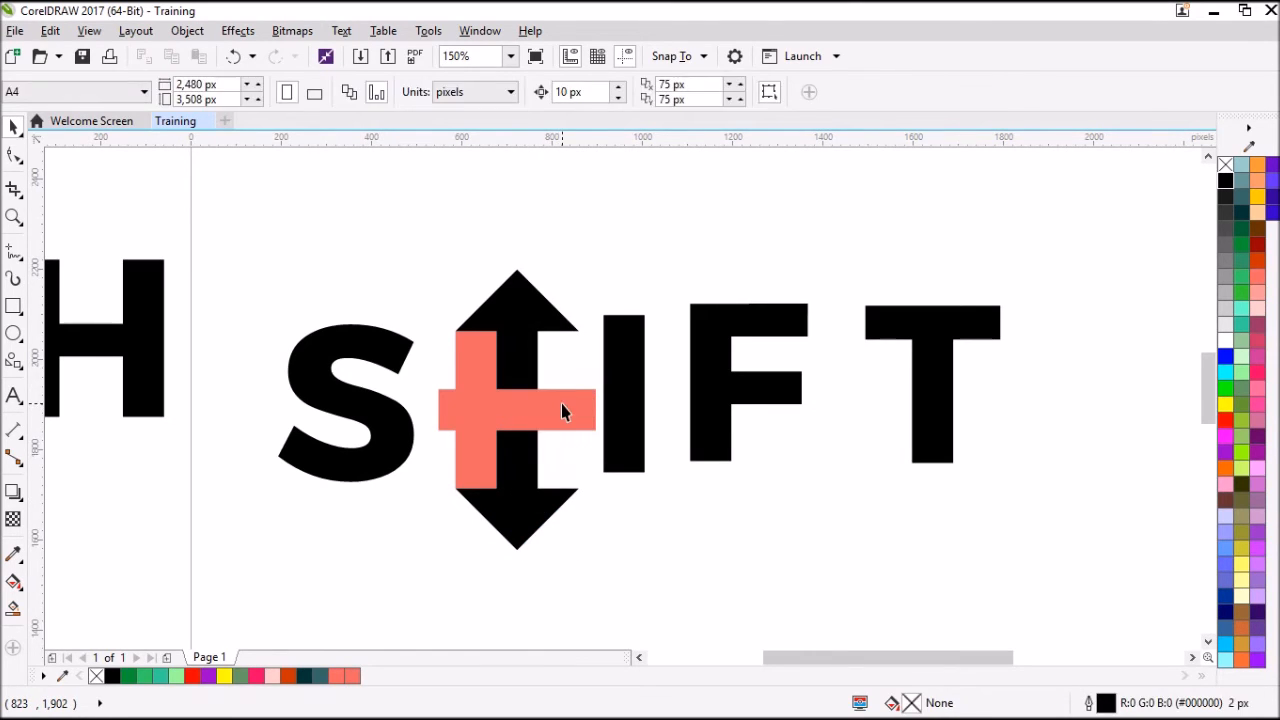
click(562, 404)
key(Delete)
click(491, 377)
key(Delete)
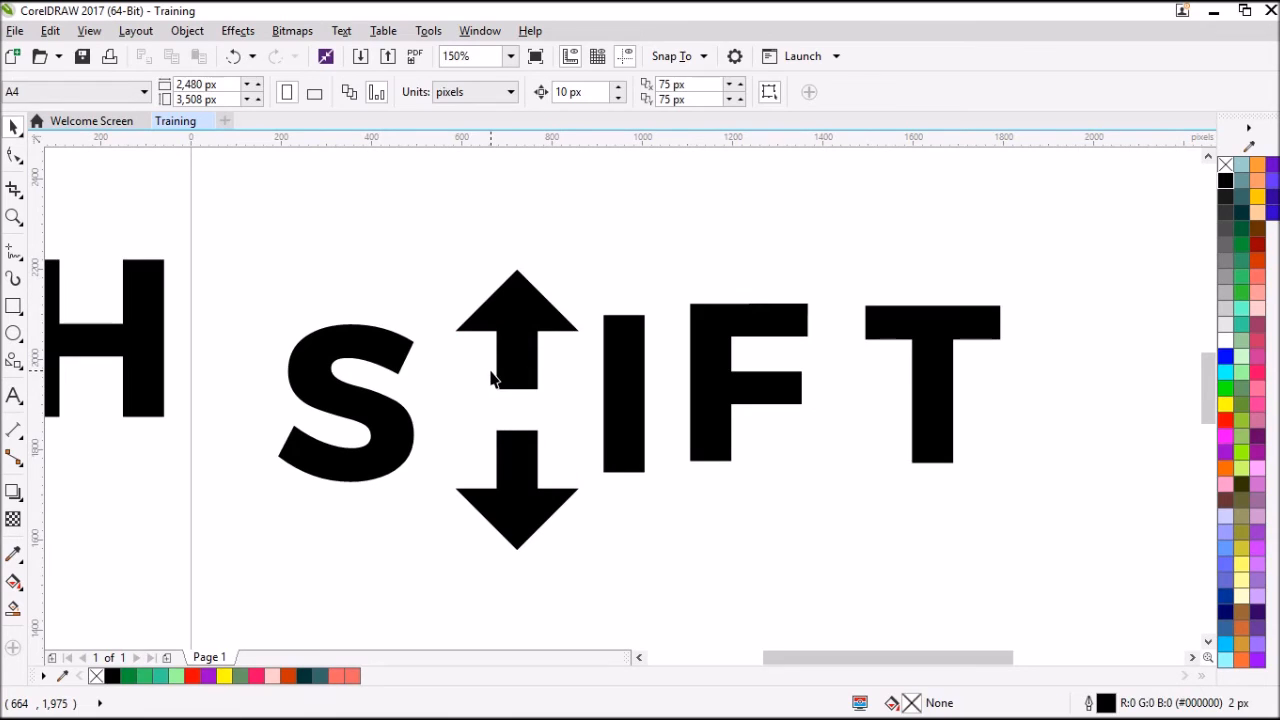
Group the up and down black arrows into one object that forms the H.
drag(424, 225, 601, 597)
key(ctrl+g)
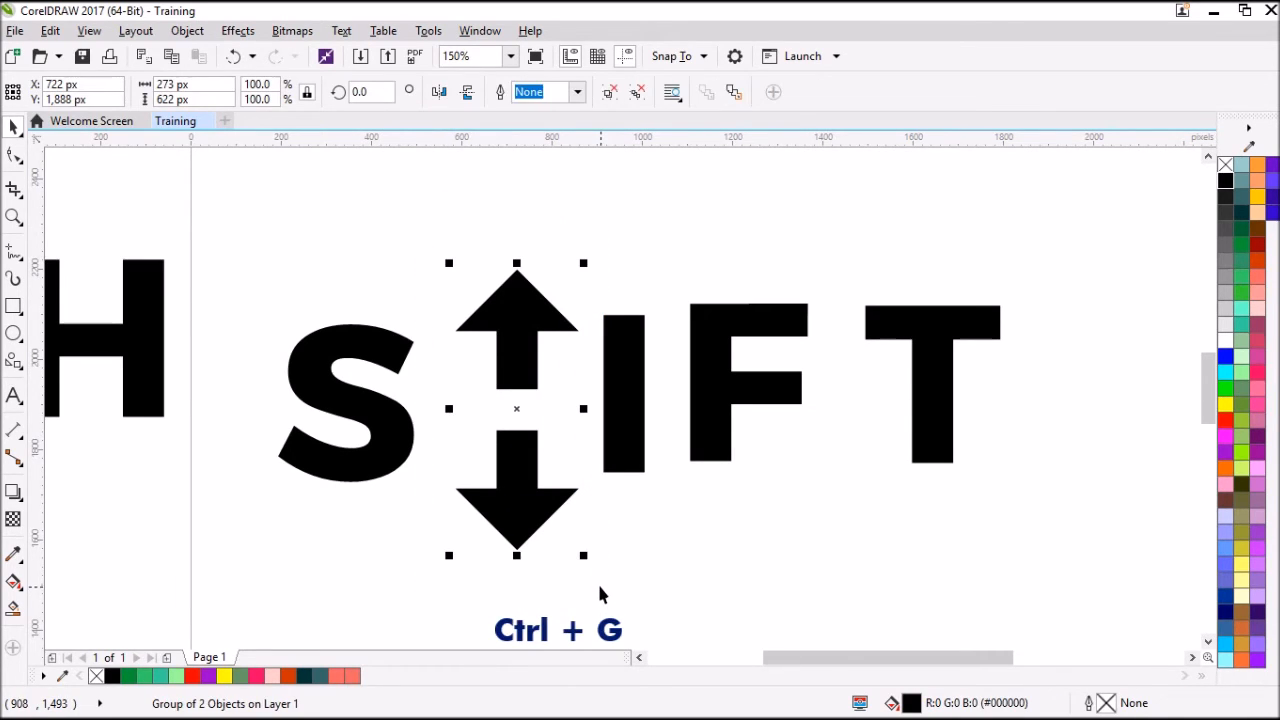
click(596, 578)
Delete the spare H text lying outside the page, beside the S.
scroll(321, 547, down, 1)
click(228, 443)
key(Delete)
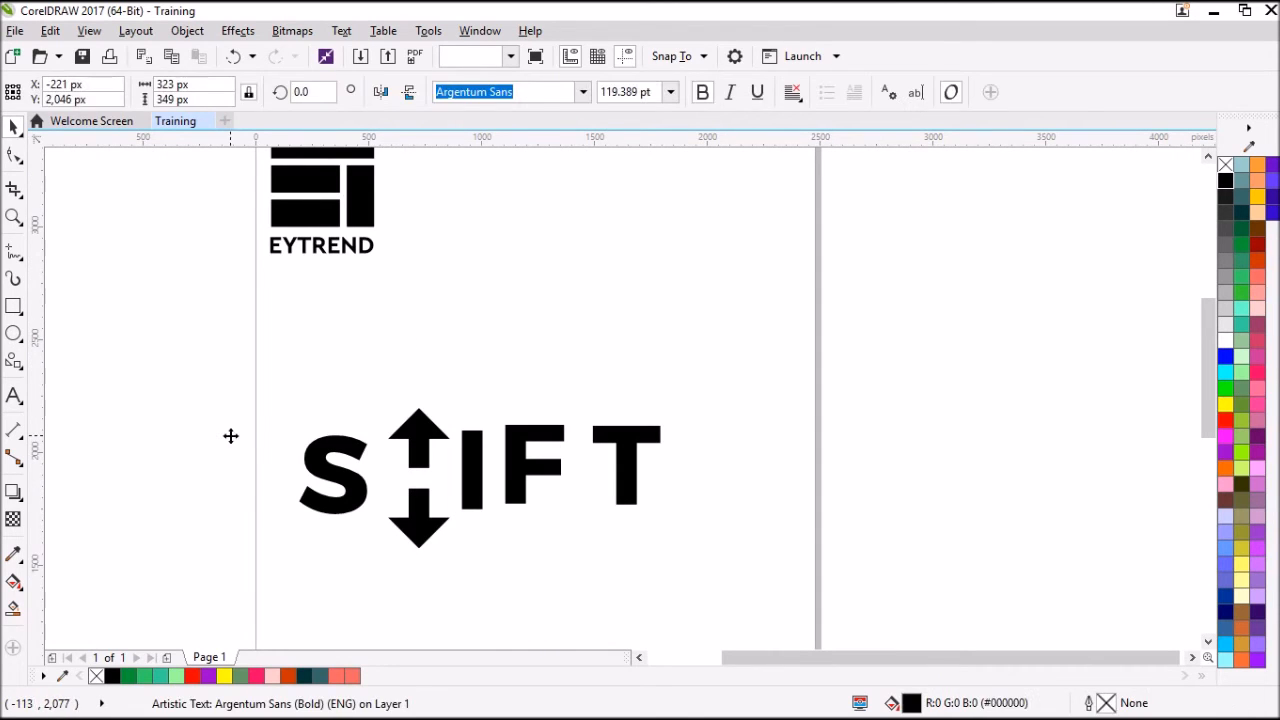
Move the S, F and T closer to their neighbours to tighten the SHIFT lettering.
click(327, 456)
drag(327, 456, 335, 456)
drag(522, 462, 518, 462)
mouse_move(636, 452)
mouse_down()
mouse_move(615, 440)
mouse_move(613, 452)
mouse_up()
Align all five SHIFT letters on a common horizontal centre line and distribute the space between them horizontally.
drag(243, 343, 712, 574)
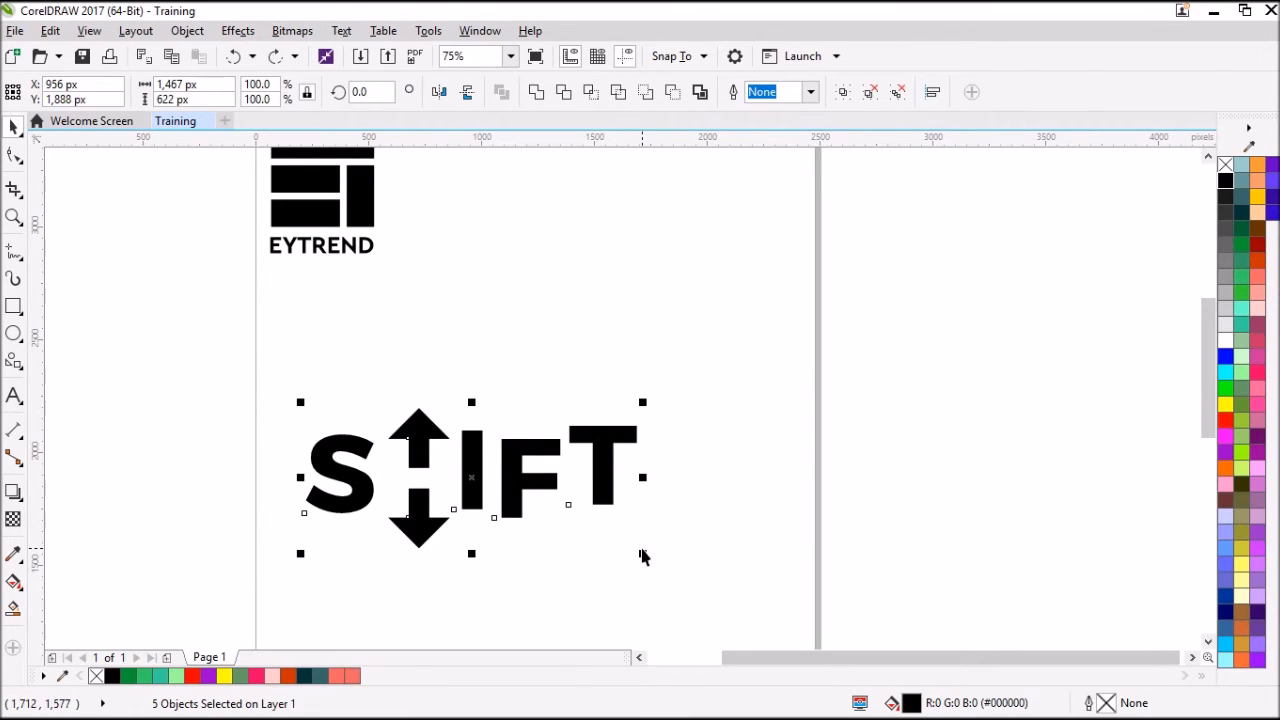
key(e)
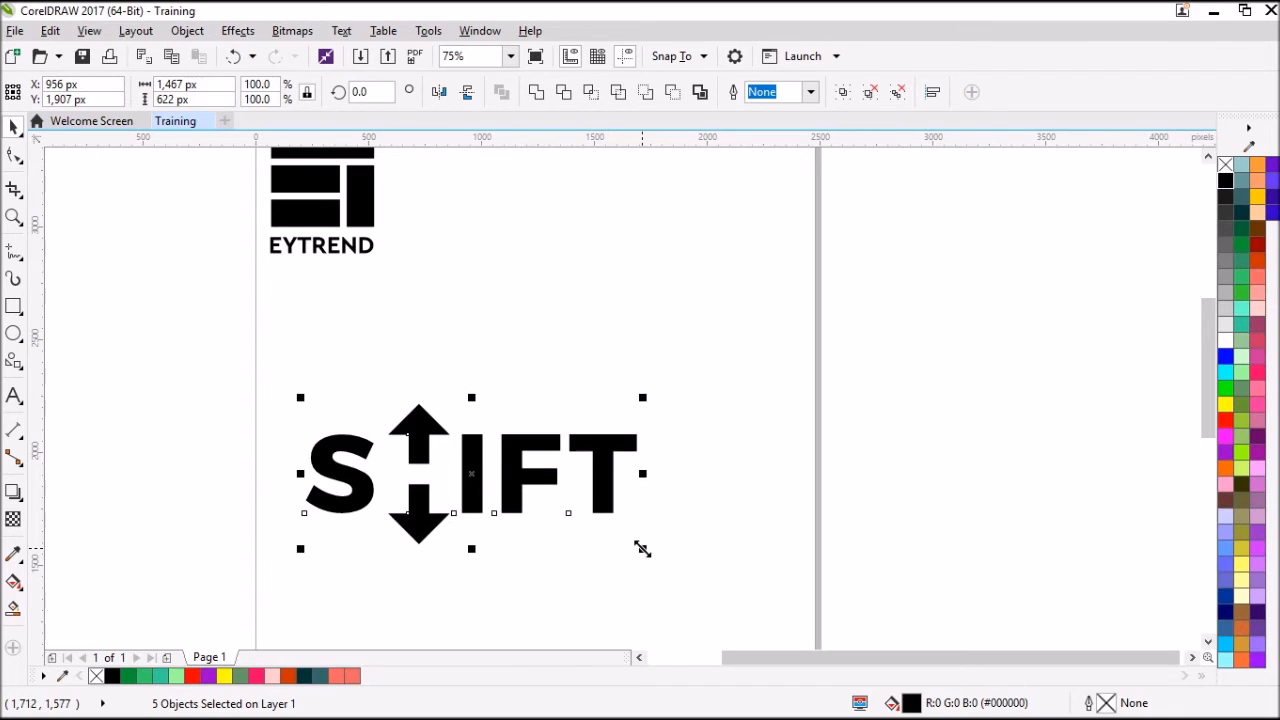
scroll(386, 448, up, 2)
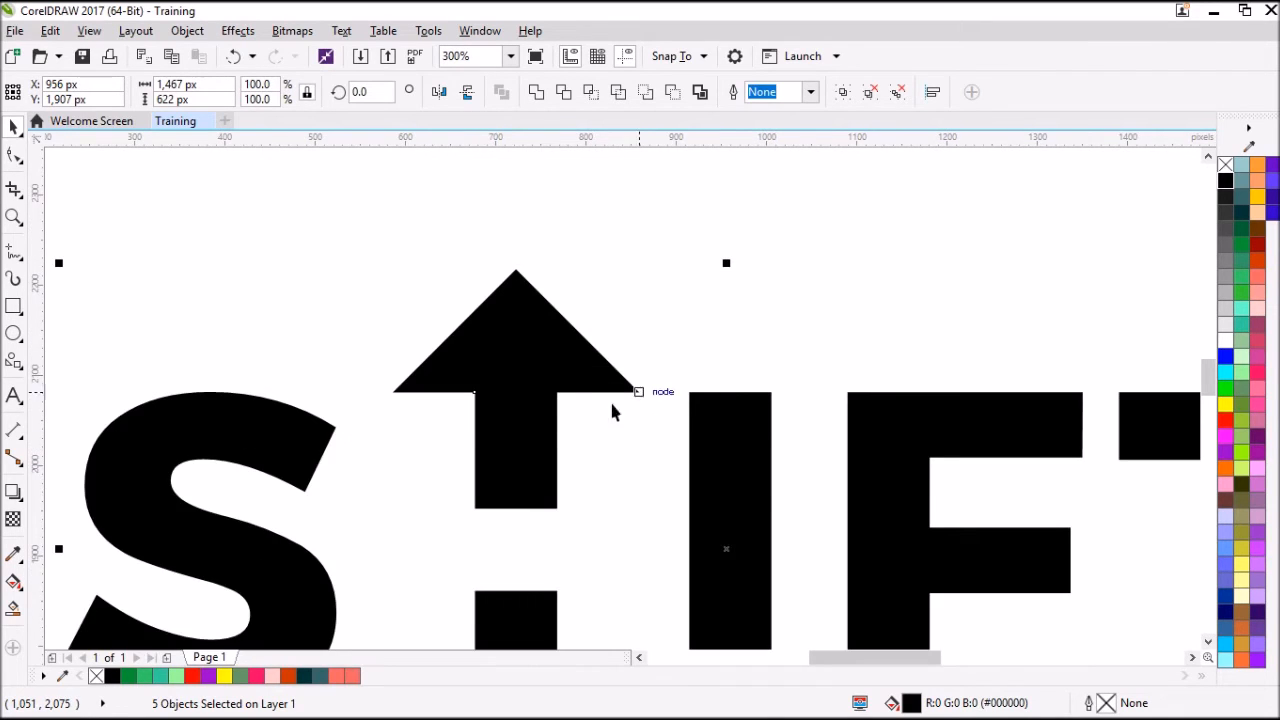
scroll(569, 406, down, 2)
key(ctrl+shift+a)
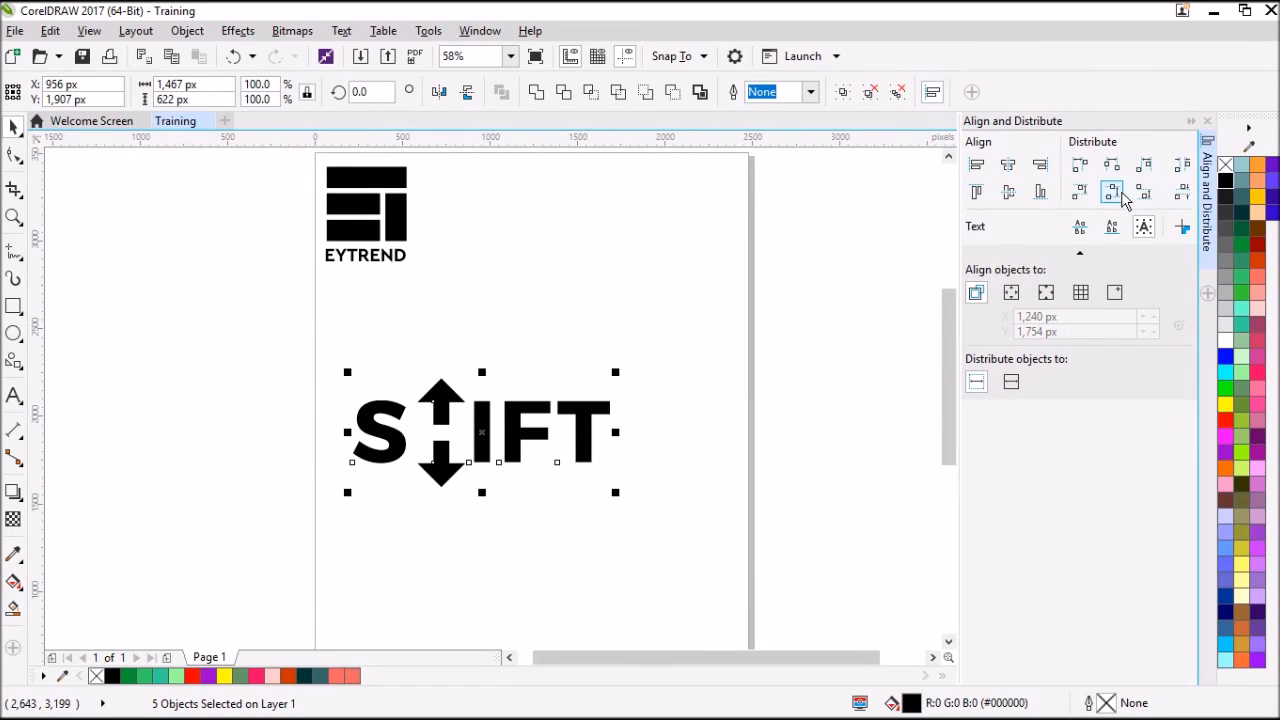
click(1183, 170)
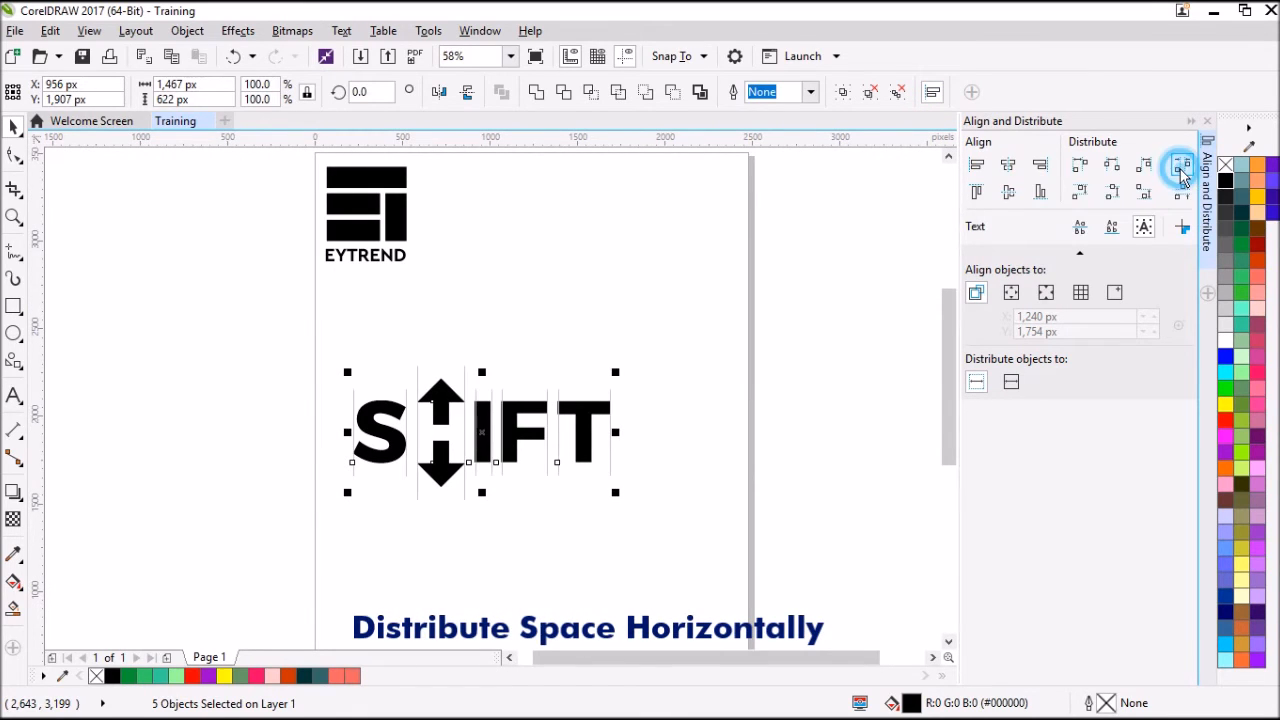
Group the S, arrow H, I, F and T into a single SHIFT logotype.
click(337, 407)
drag(294, 346, 672, 549)
key(ctrl+g)
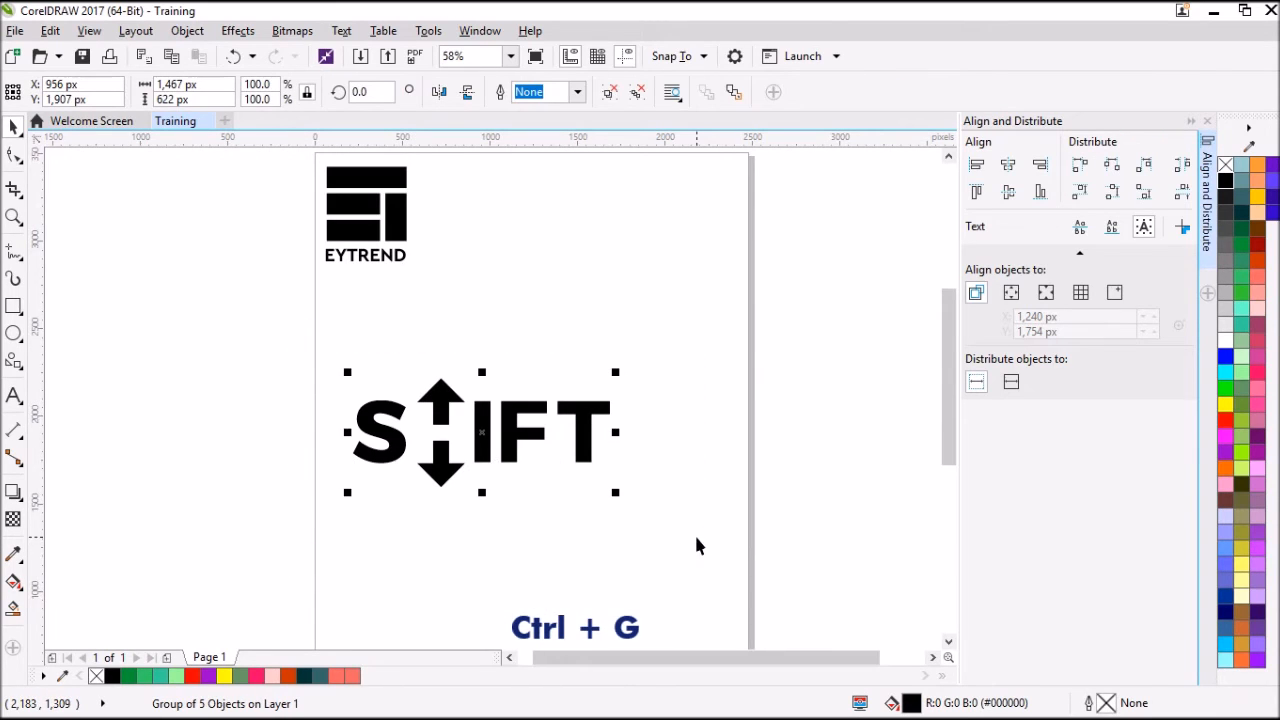
Scale down the grouped SHIFT logotype and place it beside the EYTREND logo near the page's upper edge.
drag(483, 428, 577, 340)
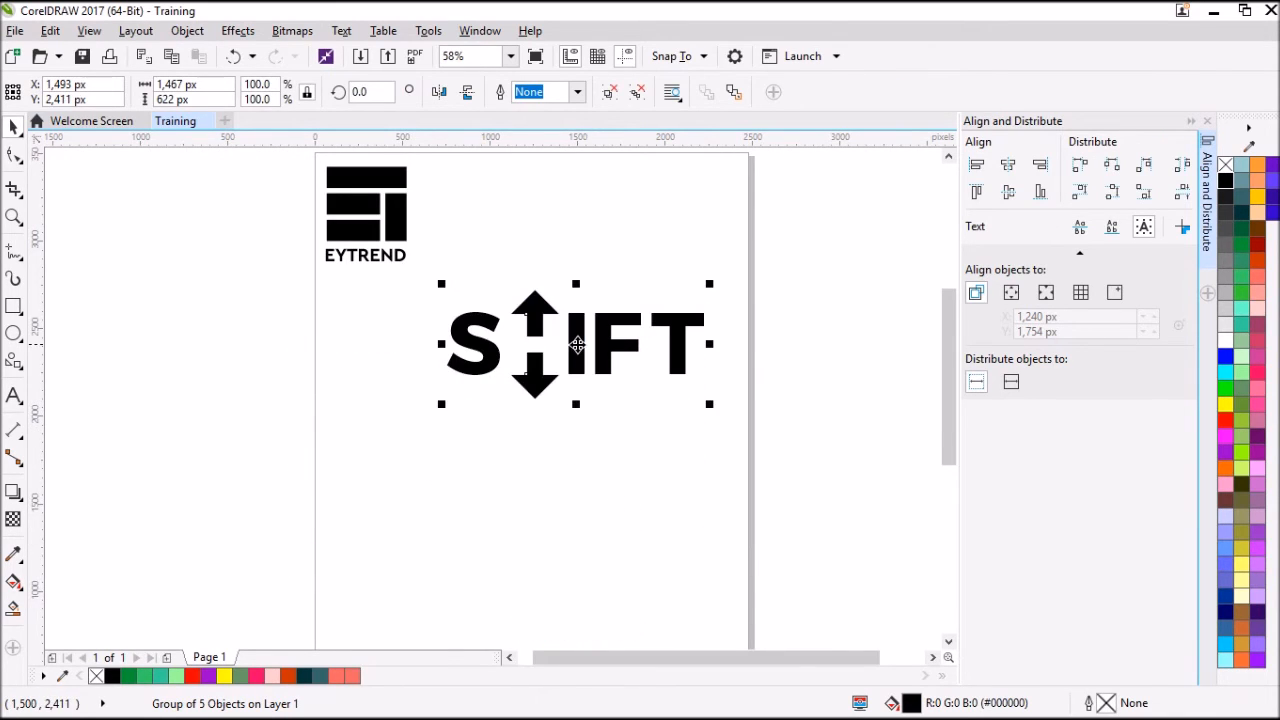
drag(713, 404, 620, 364)
drag(494, 335, 476, 220)
drag(608, 256, 585, 238)
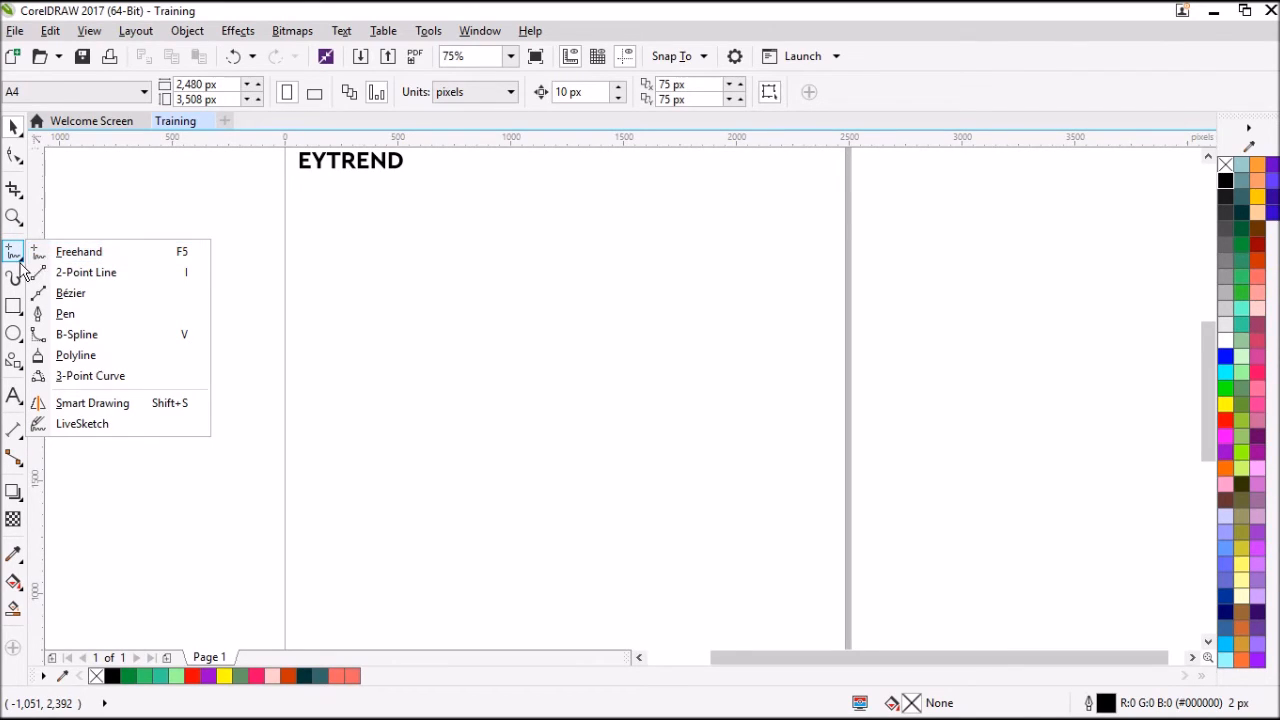
Draw the jagged upper ridge of a mountain range with the 2-Point Line tool, about 2,325 px wide and 850 px high.
click(20, 259)
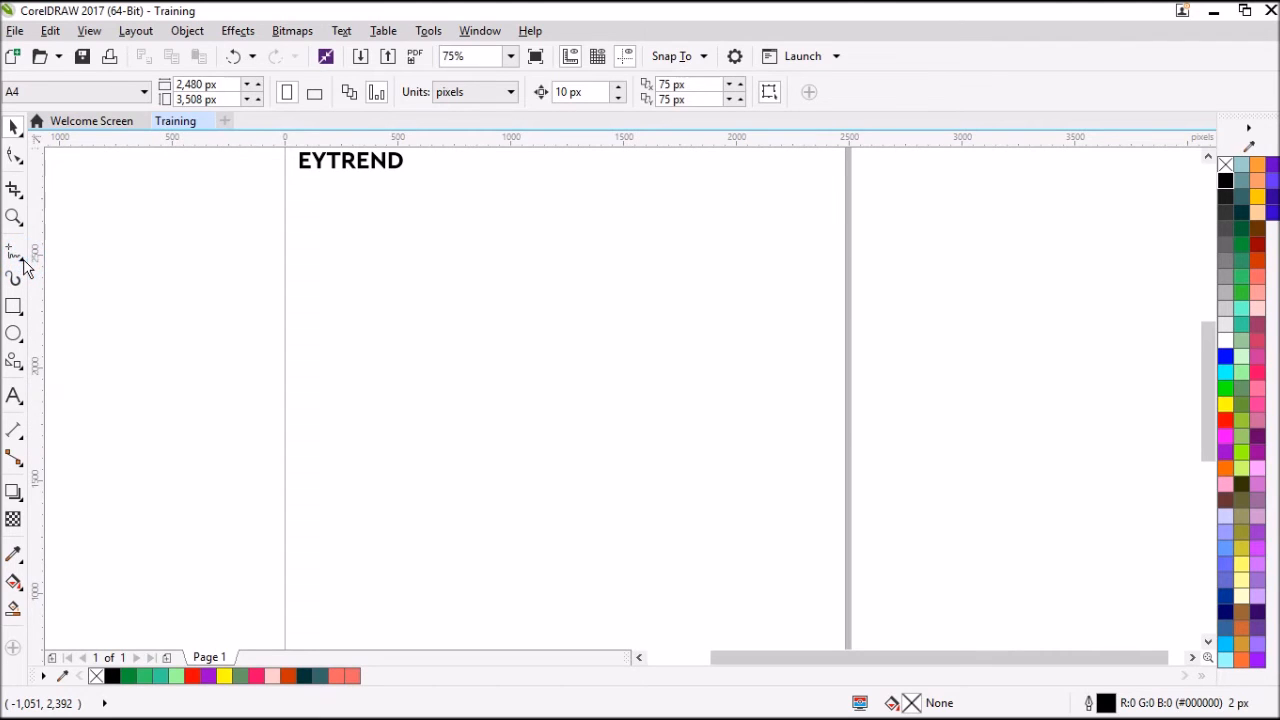
click(20, 260)
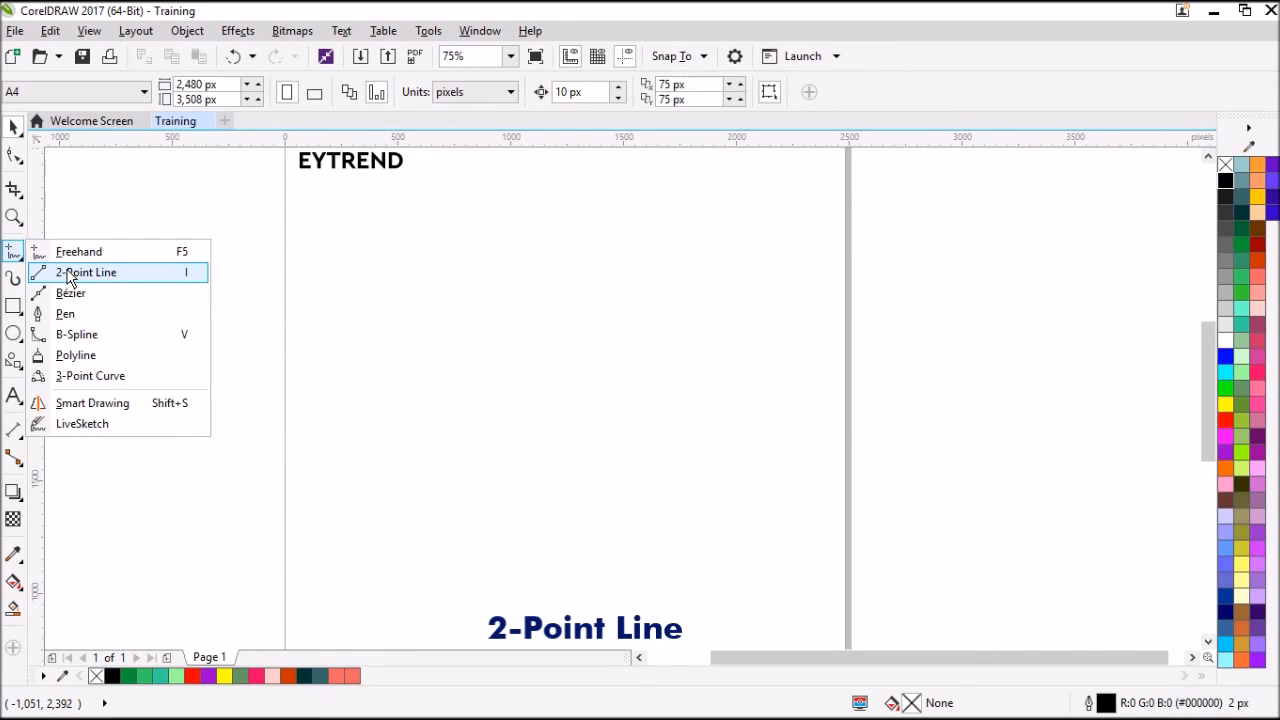
click(72, 273)
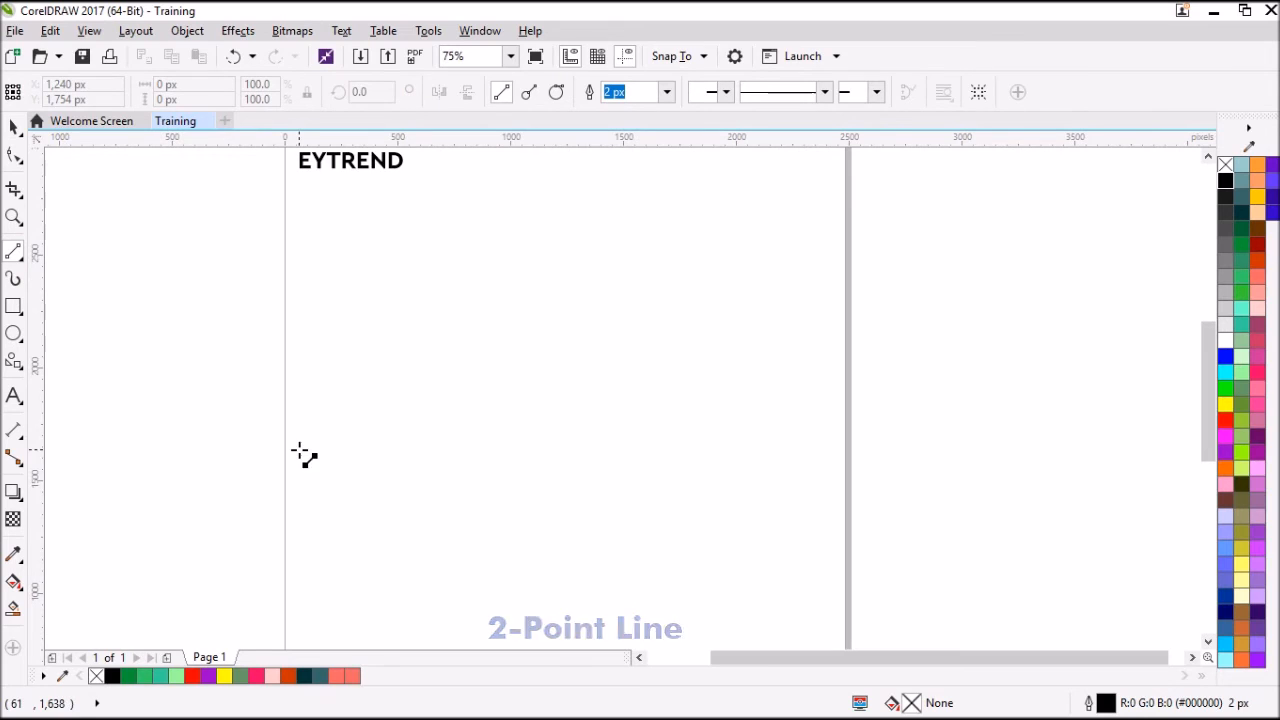
mouse_move(297, 484)
mouse_down()
mouse_move(351, 377)
mouse_move(406, 423)
mouse_move(459, 331)
mouse_move(515, 411)
mouse_move(557, 291)
mouse_move(637, 406)
mouse_move(670, 344)
mouse_move(751, 423)
mouse_move(777, 430)
mouse_move(717, 397)
mouse_move(765, 391)
mouse_up()
click(766, 388)
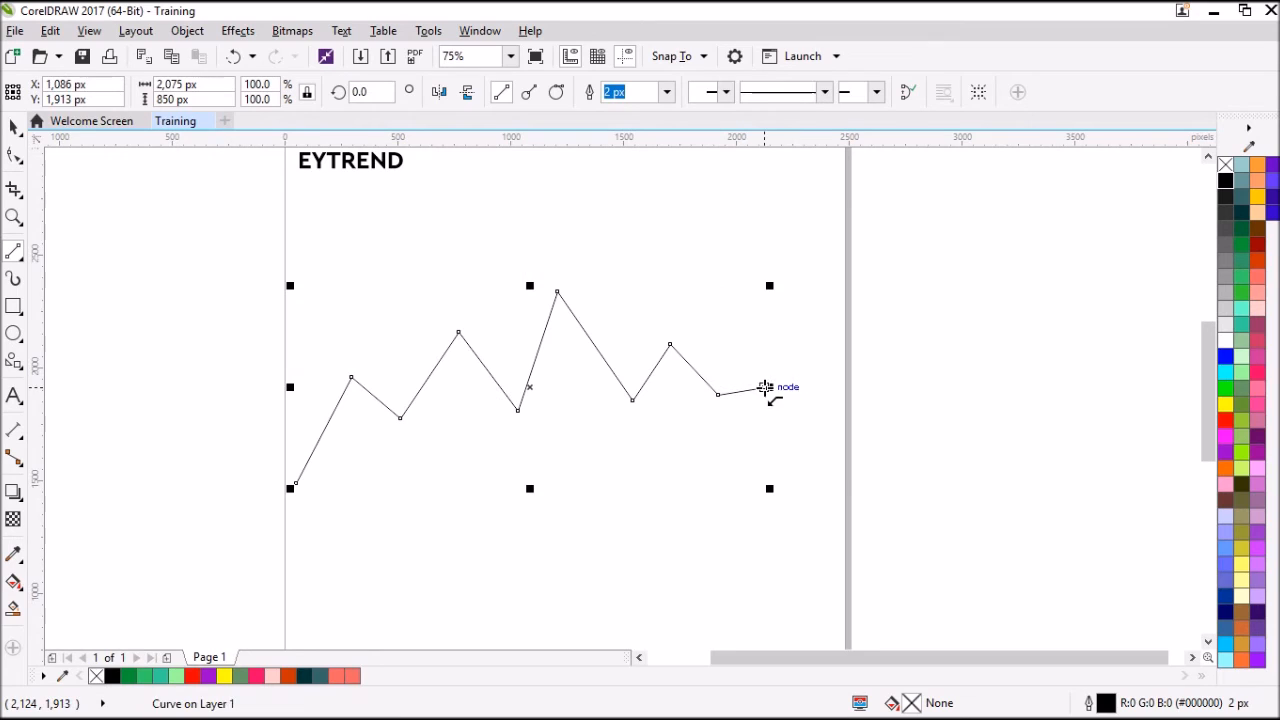
double_click(818, 460)
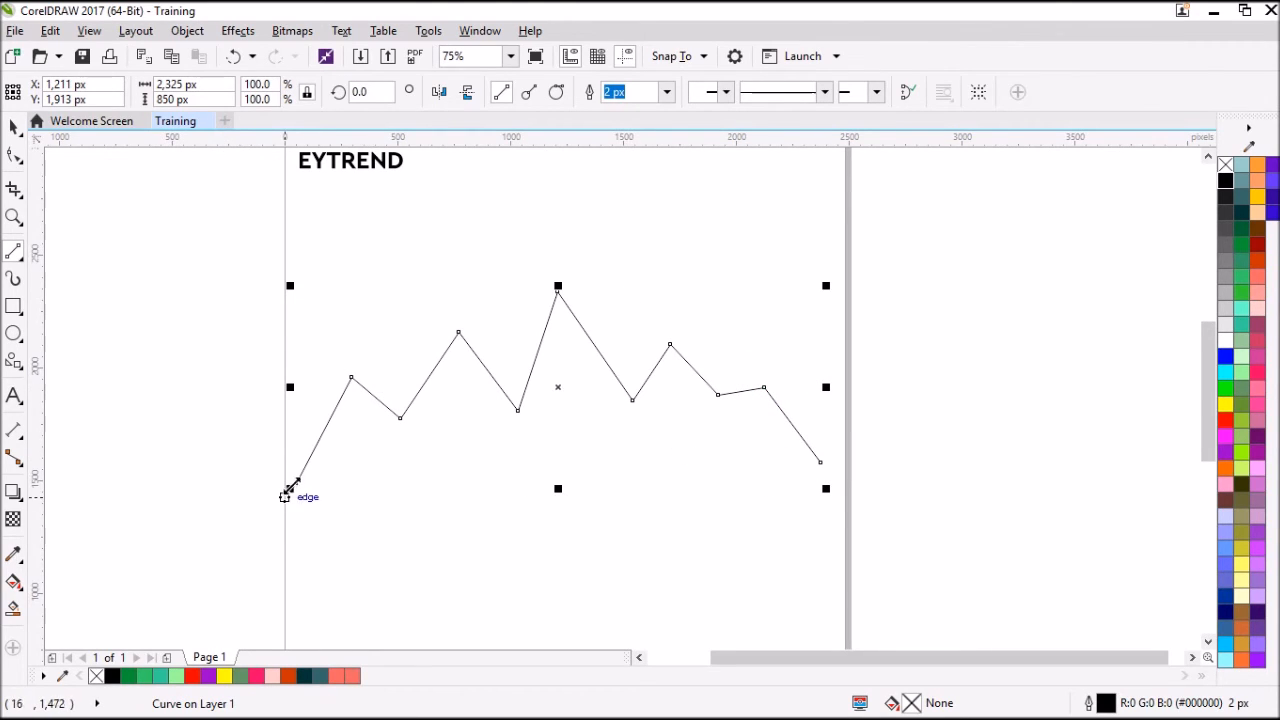
Draw a lower zigzag edge from the ridge's left end to its right end, closing the mountain outline.
click(295, 485)
click(356, 432)
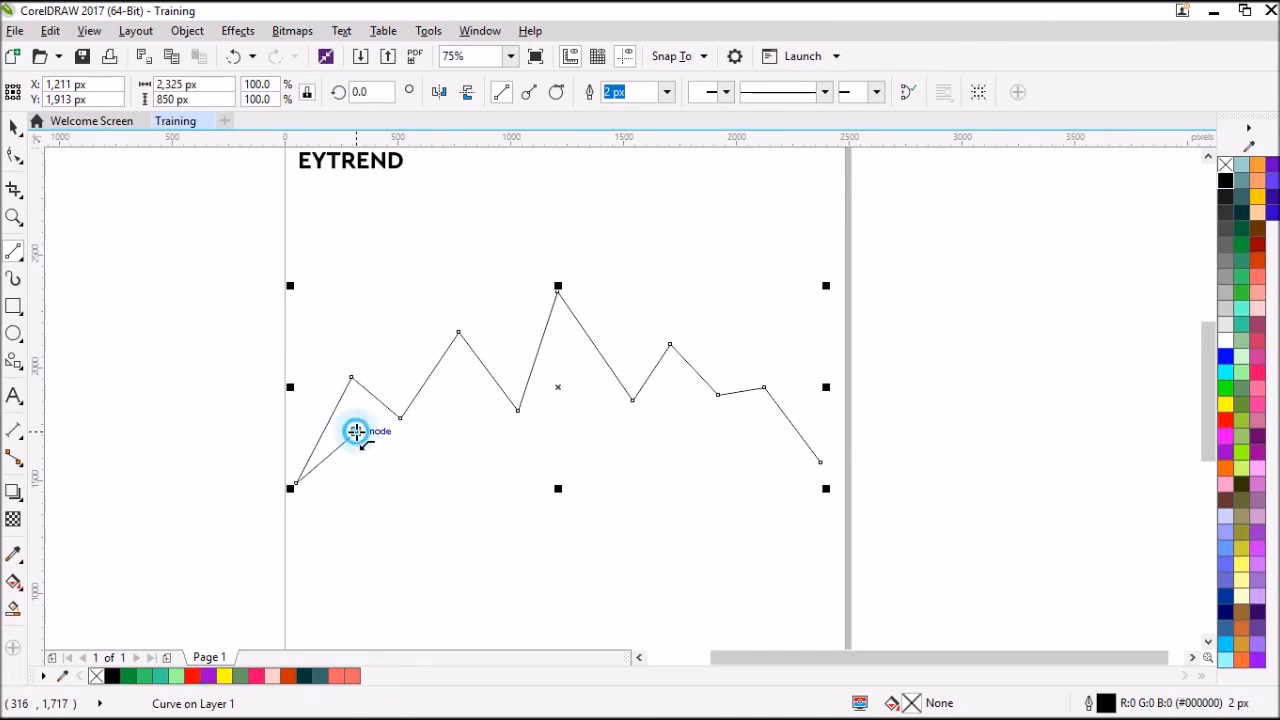
click(440, 468)
click(467, 425)
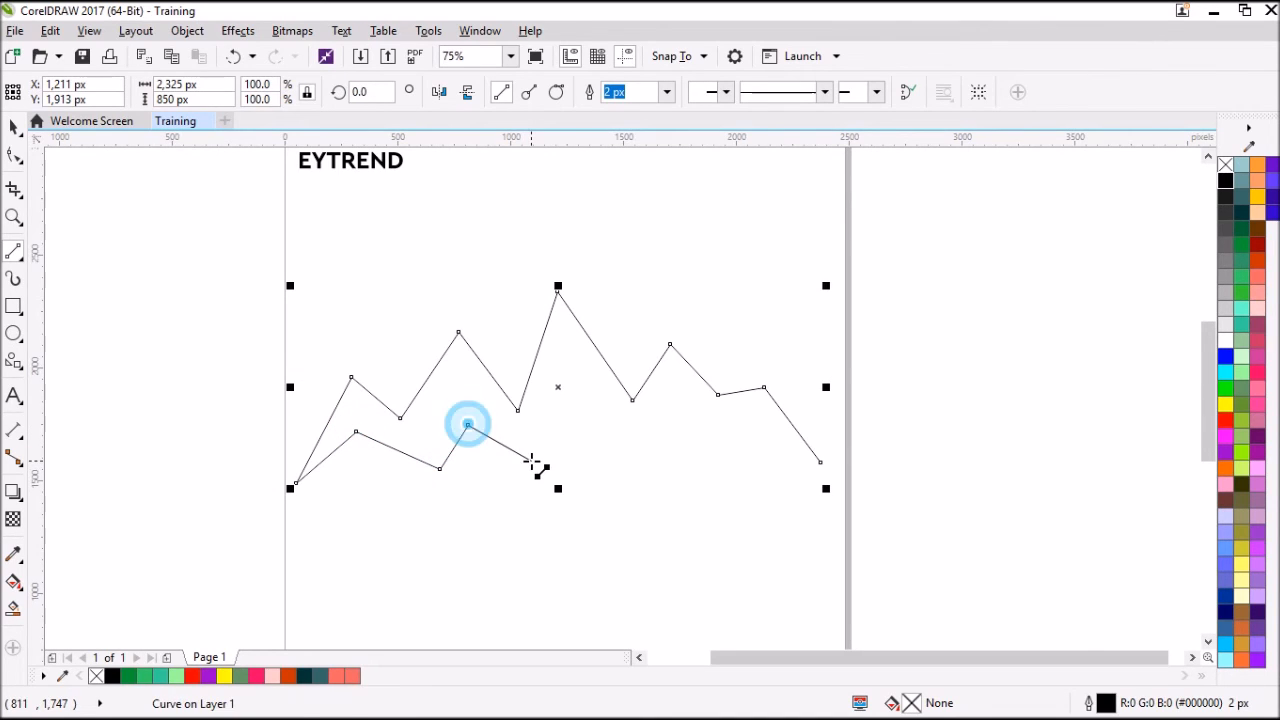
click(531, 460)
click(575, 411)
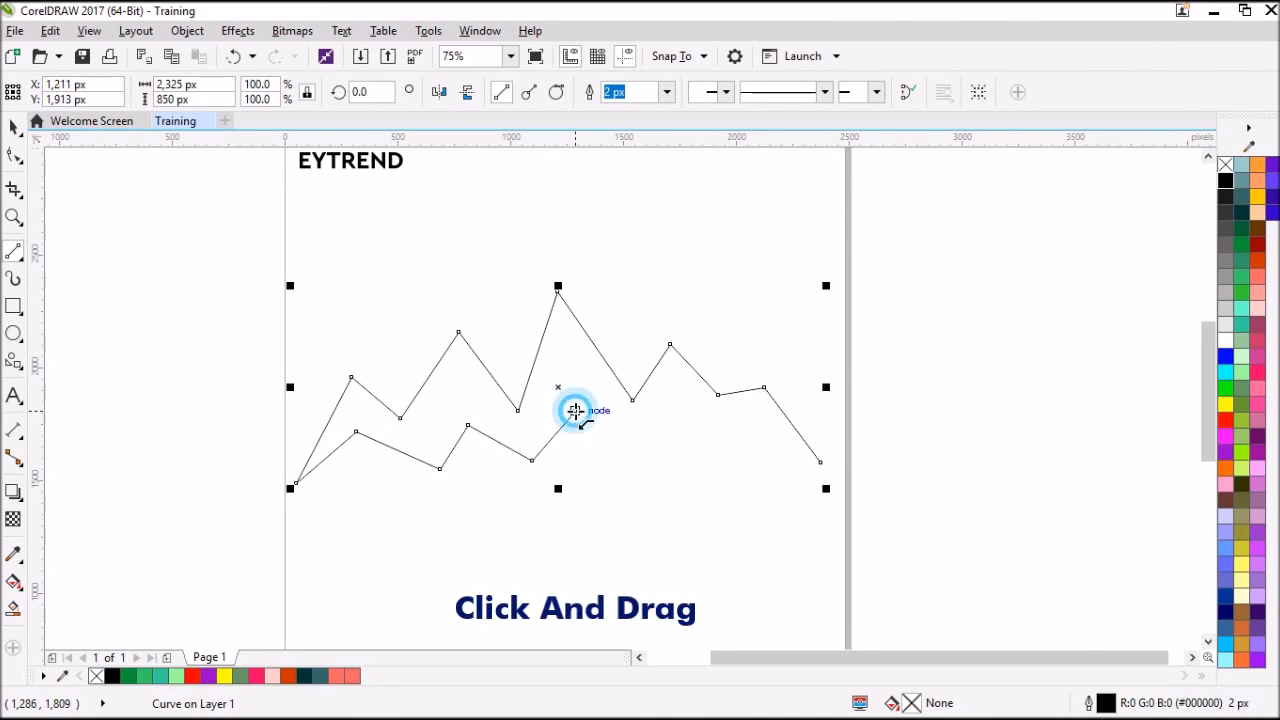
click(623, 461)
click(670, 413)
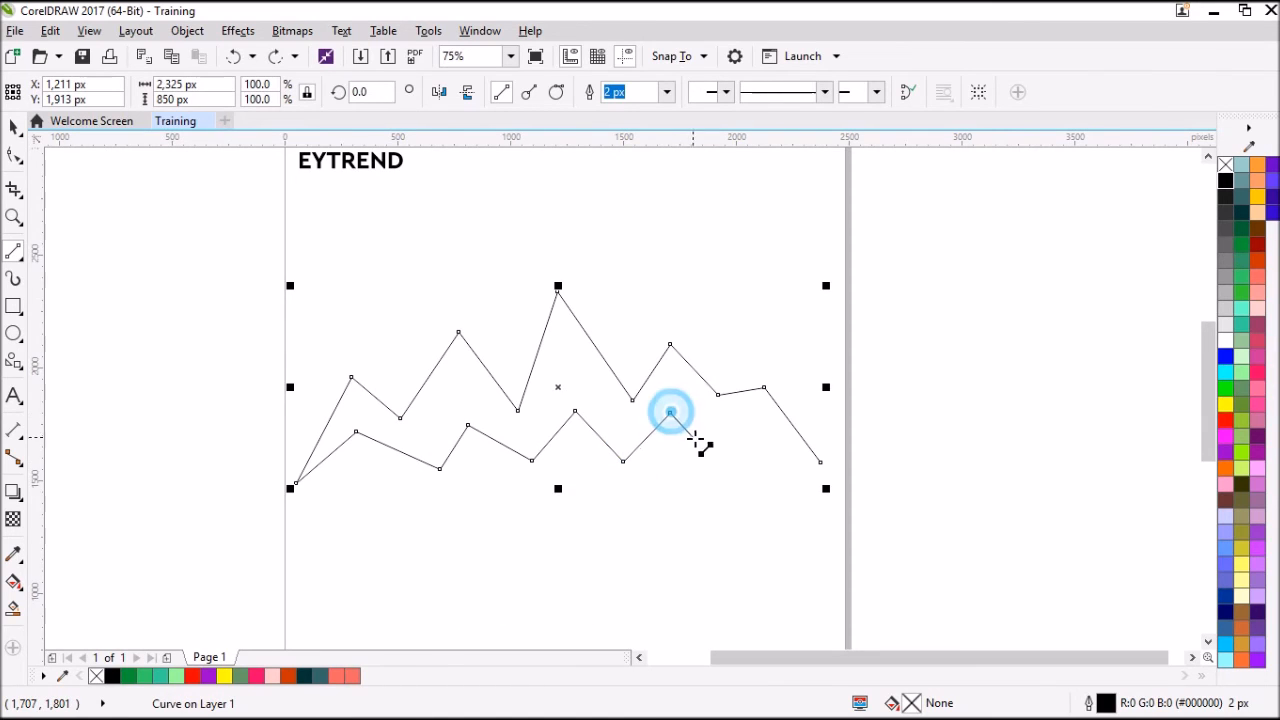
click(696, 437)
click(746, 414)
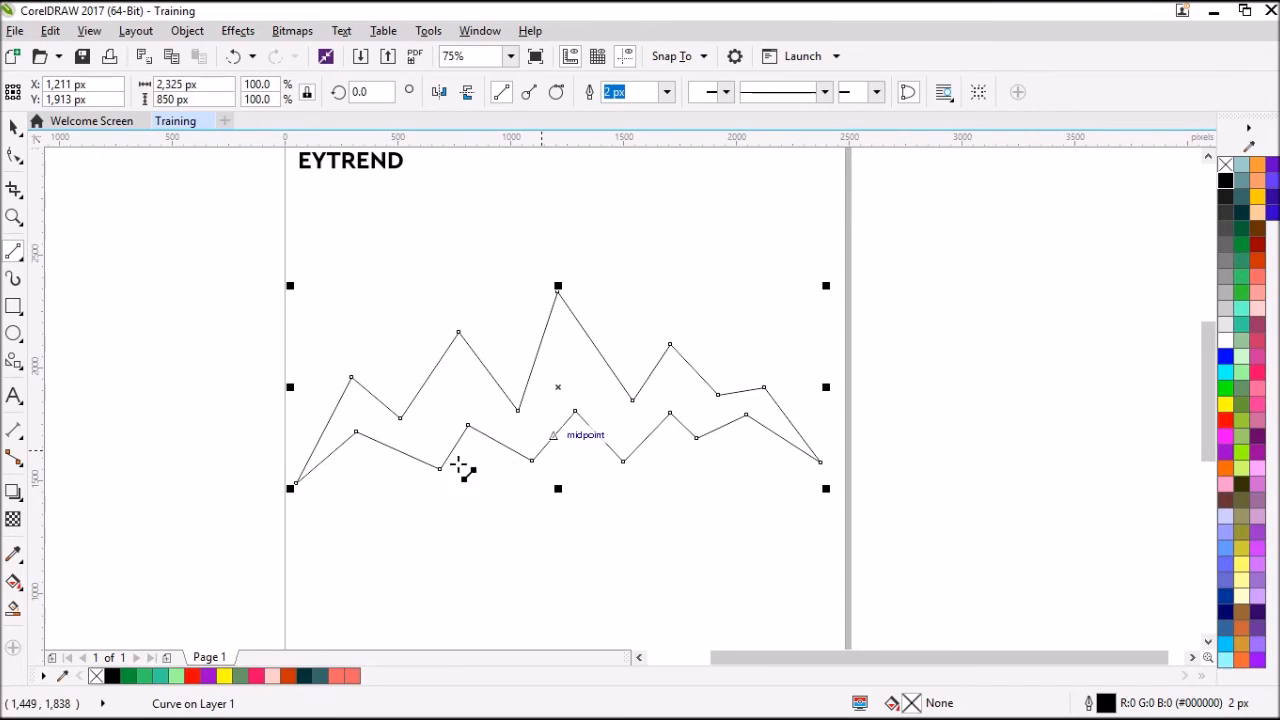
Reposition the mountain outline on the page and scale it to about 1,821 px wide and 666 px high.
key(space)
click(373, 458)
click(363, 506)
click(365, 433)
drag(365, 433, 393, 434)
click(543, 369)
drag(577, 305, 551, 268)
drag(828, 241, 753, 264)
Fill the mountain shape with black and remove its outline.
click(1226, 182)
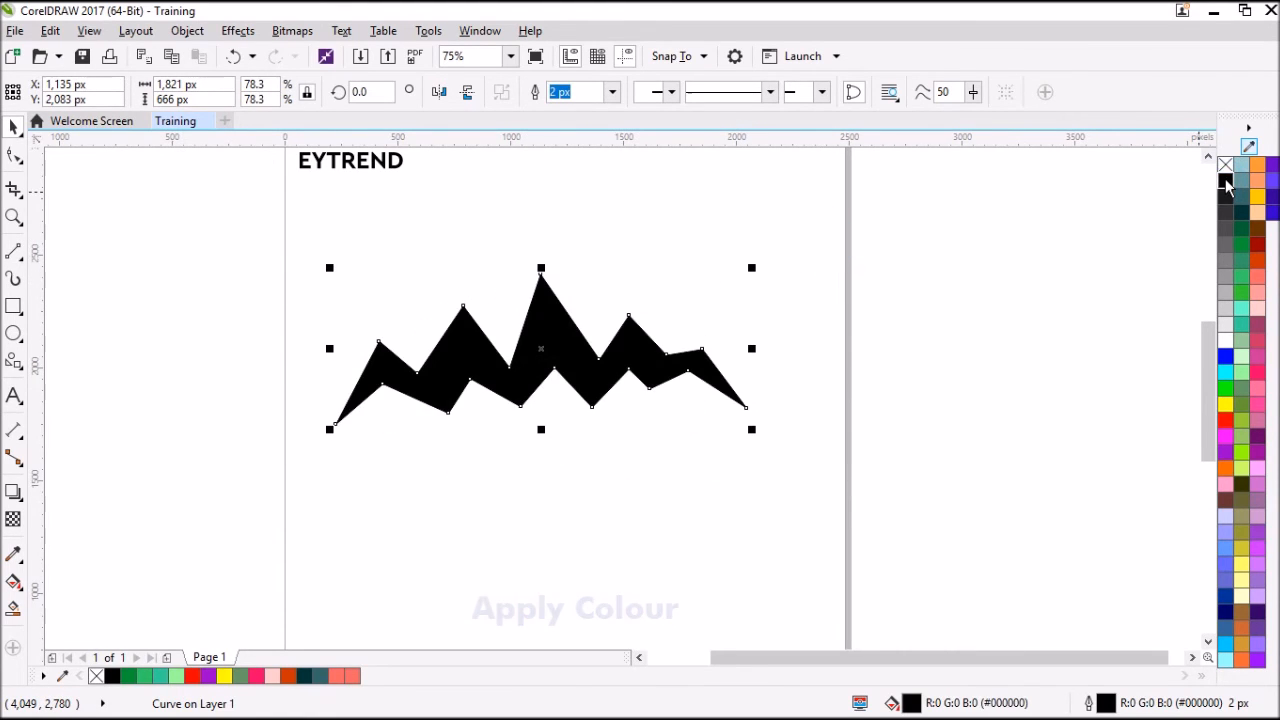
right_click(1226, 168)
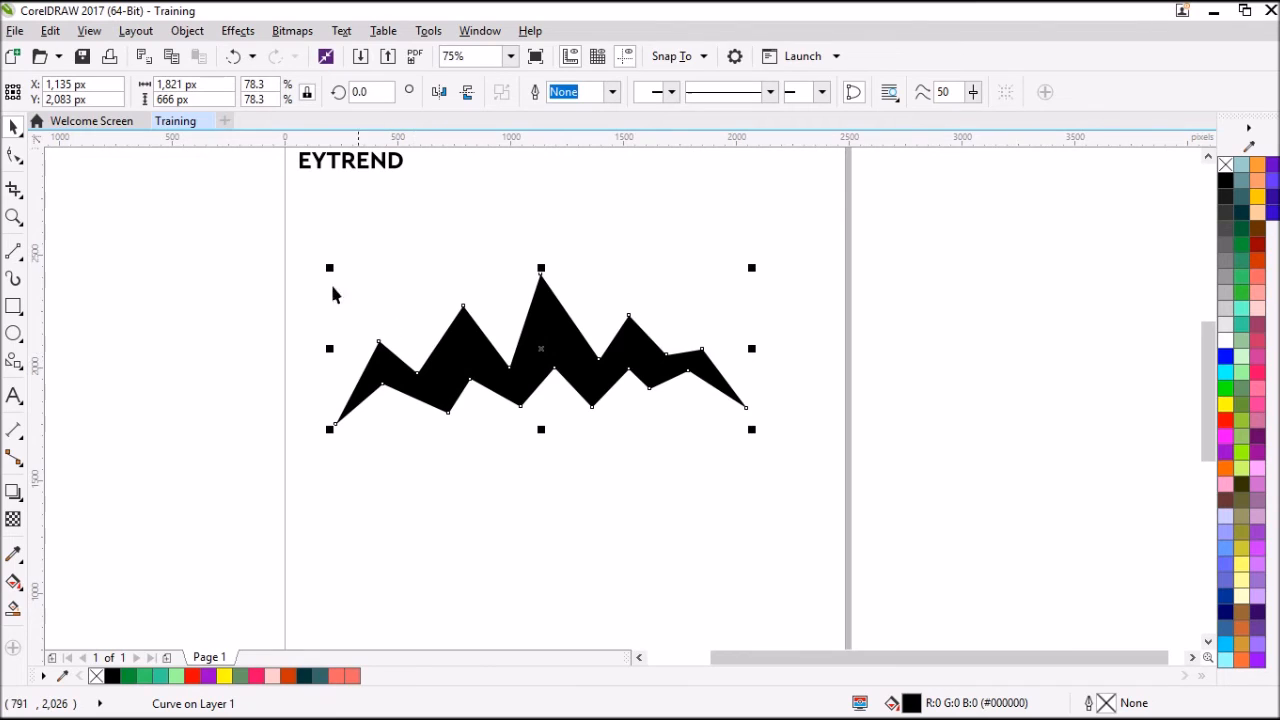
Adjust the valley nodes flanking the tallest peak, and undo a trial move of the lower right valley node.
click(12, 158)
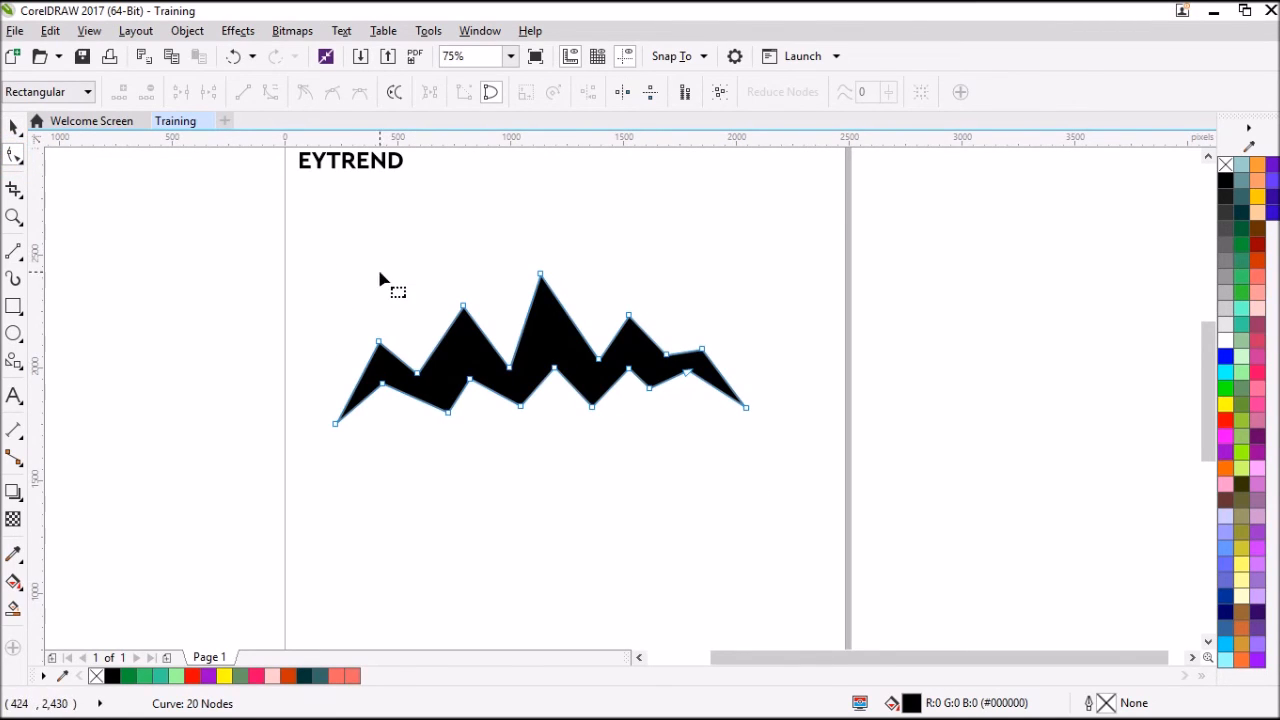
drag(505, 377, 499, 362)
drag(598, 358, 594, 351)
drag(688, 373, 650, 399)
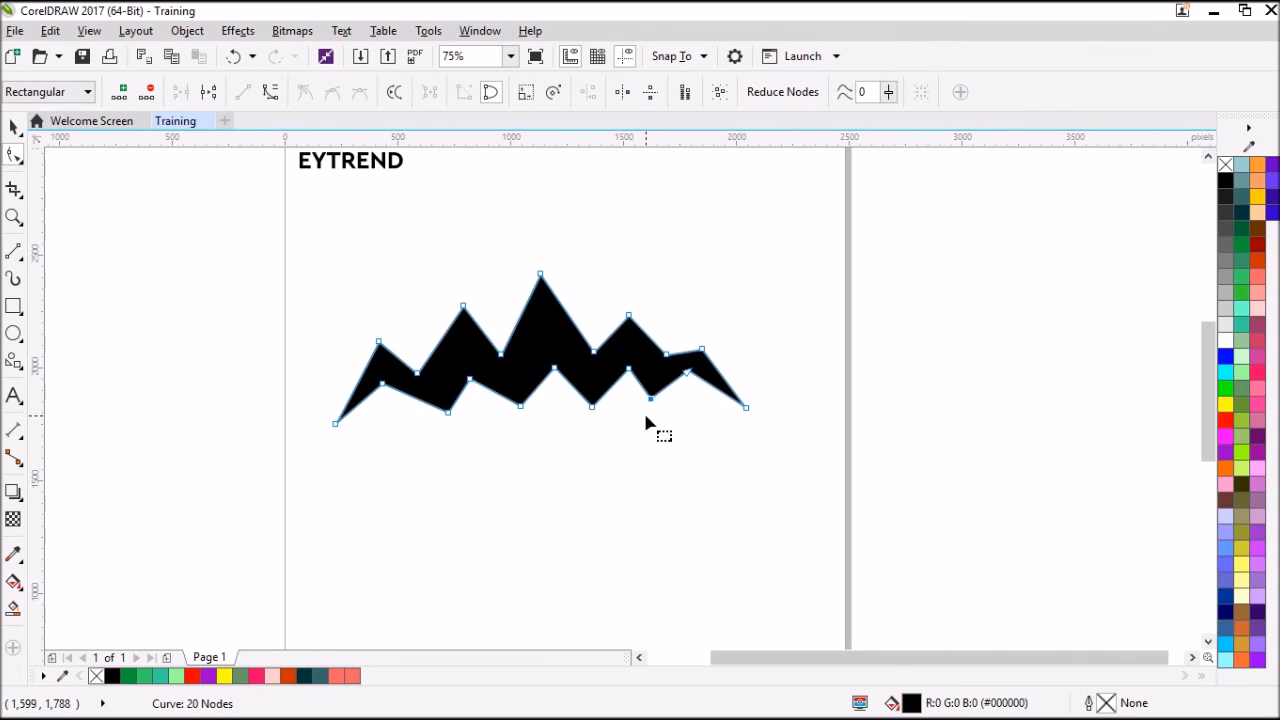
key(ctrl+z)
Nudge the mountain's left tip node inward and shift the lower left valley node slightly left and up.
drag(337, 424, 341, 419)
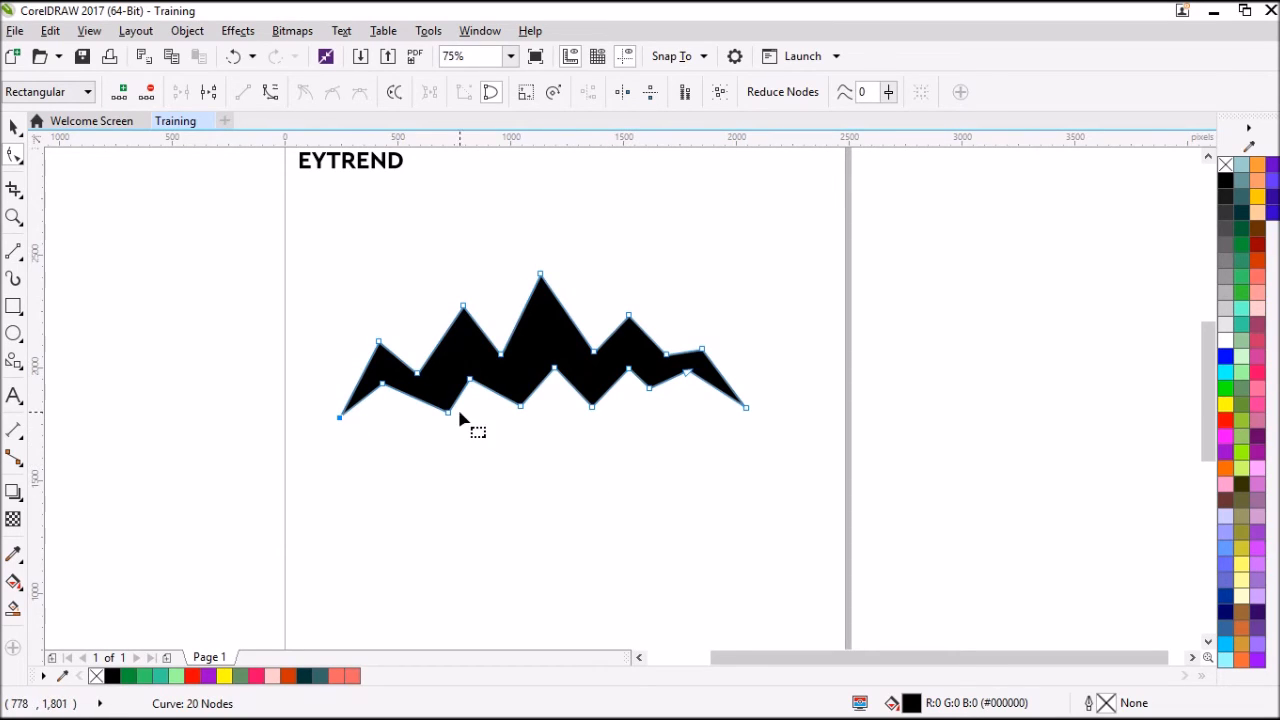
drag(451, 418, 440, 414)
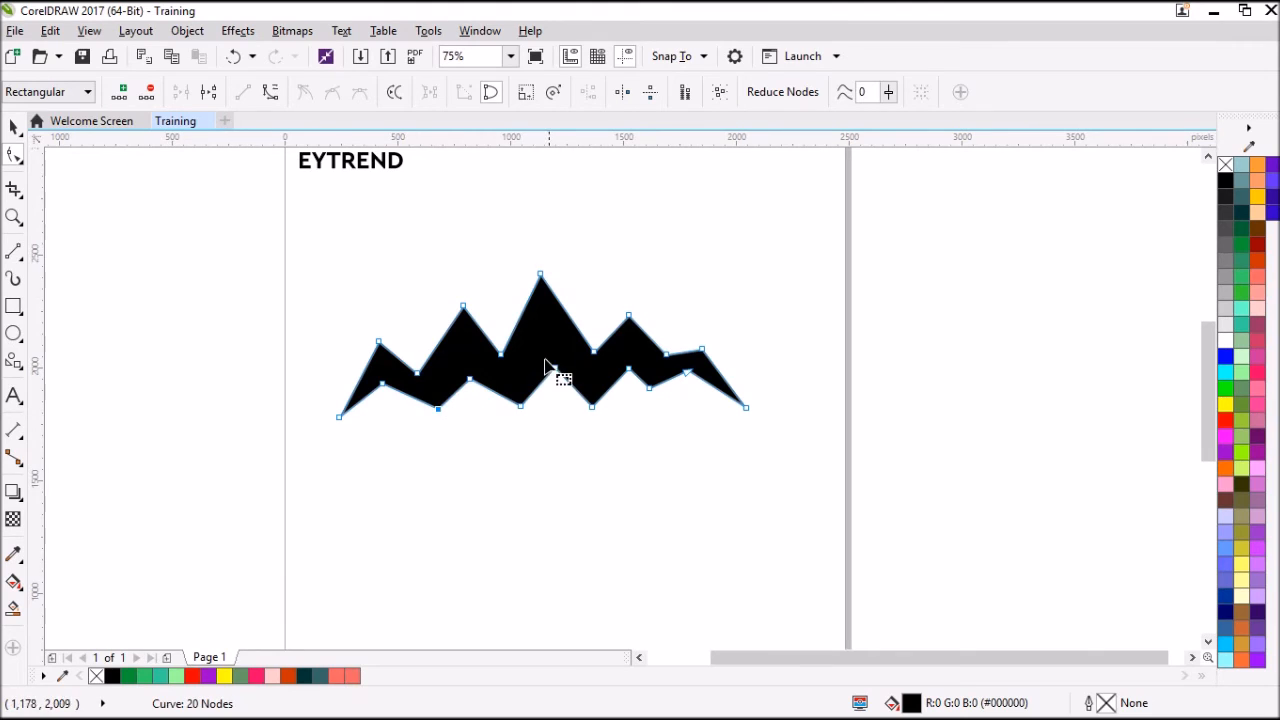
click(13, 126)
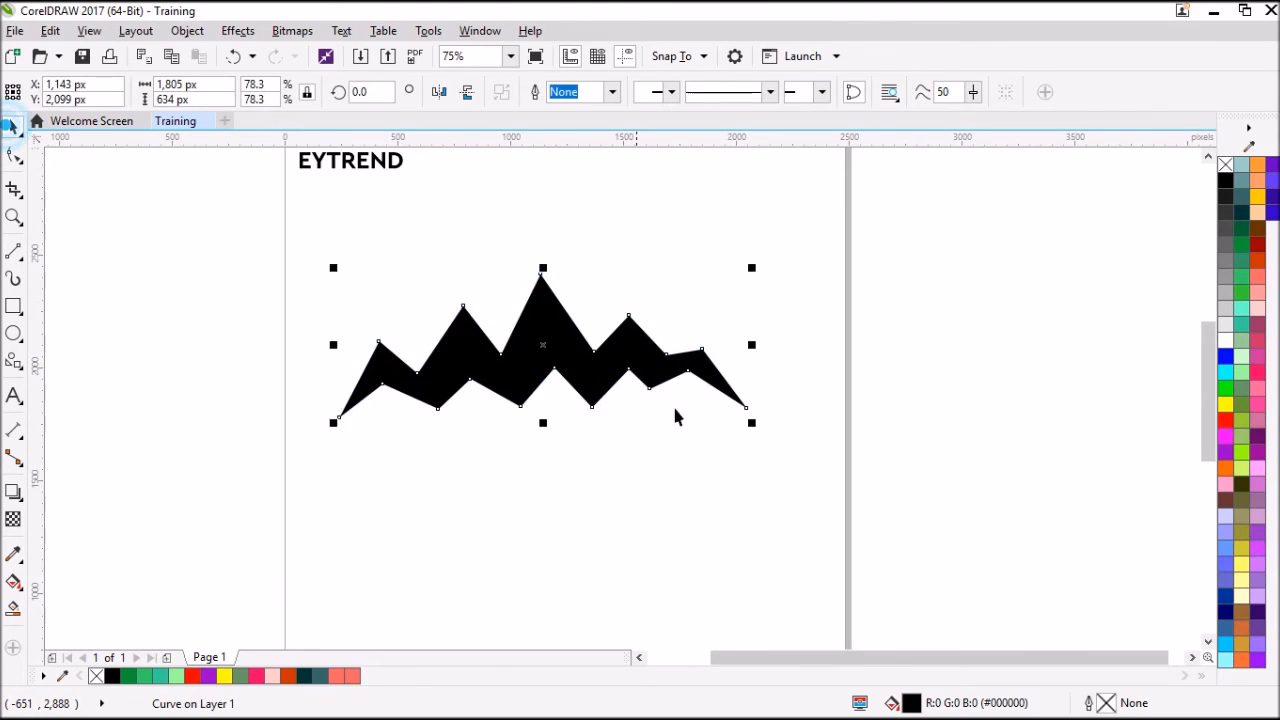
click(671, 471)
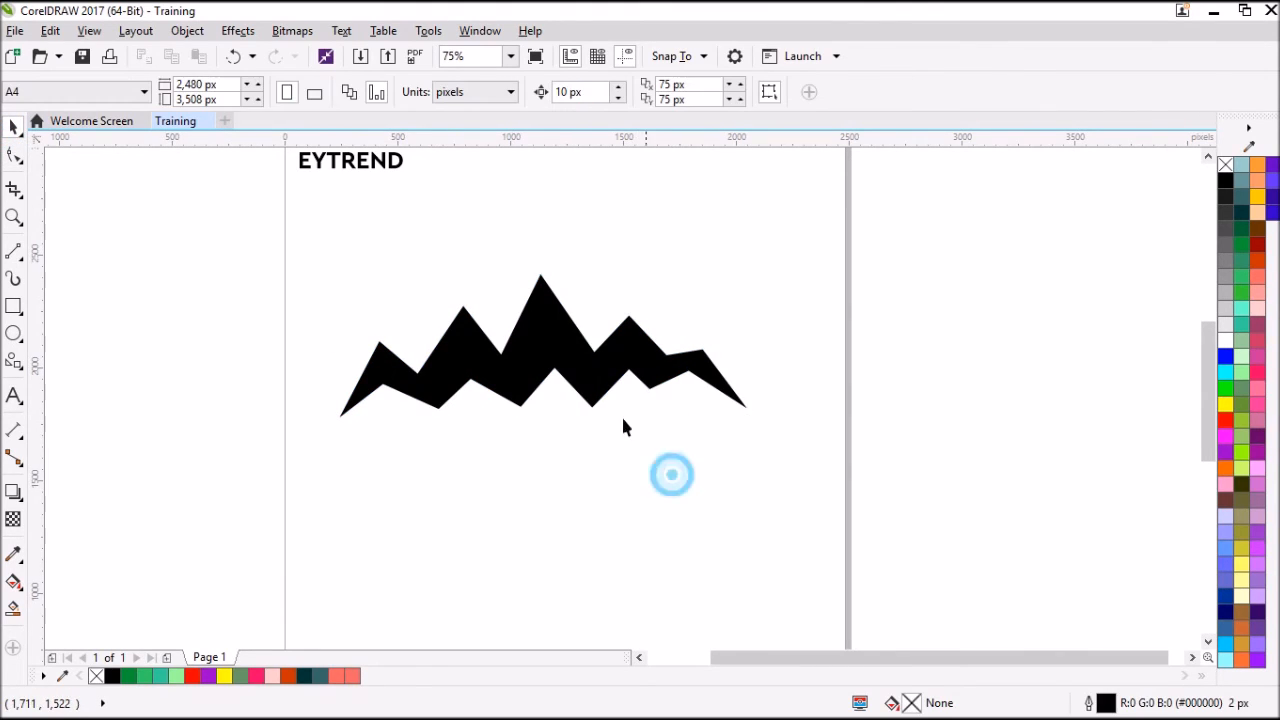
Add the artistic text MOUNT below the mountain shape.
click(14, 398)
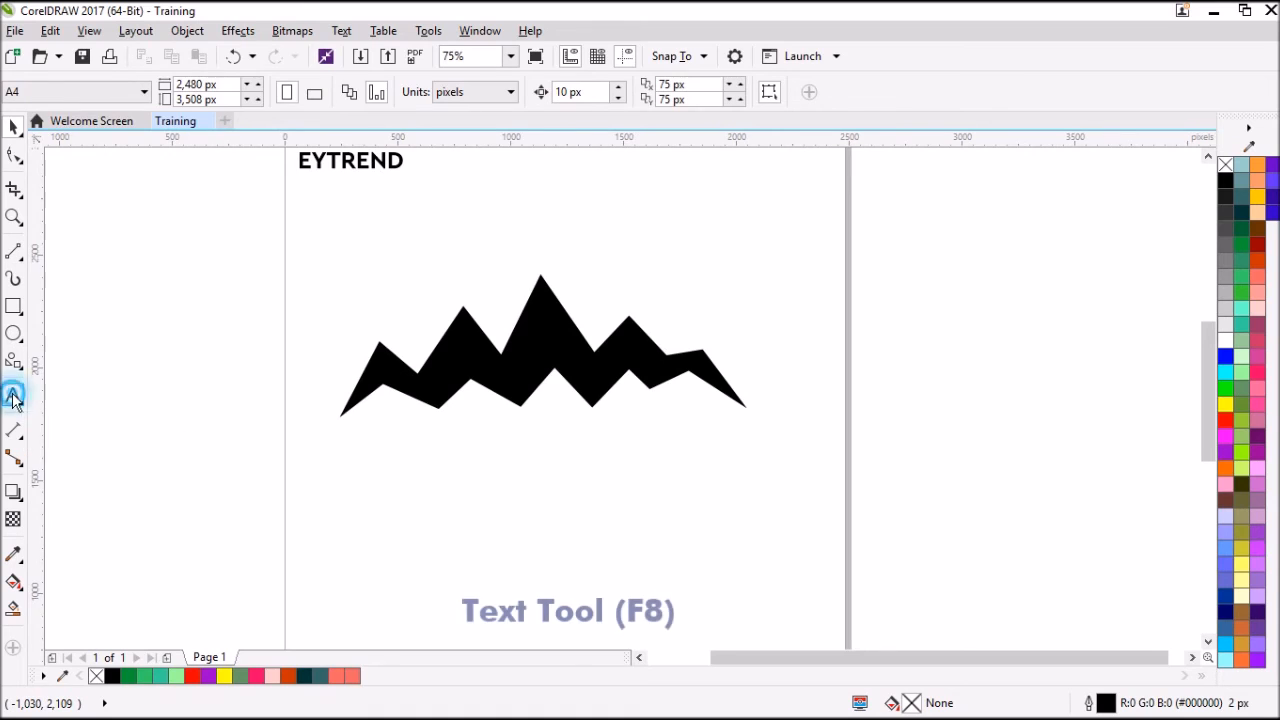
click(407, 487)
text(MOUNT)
key(ctrl+space)
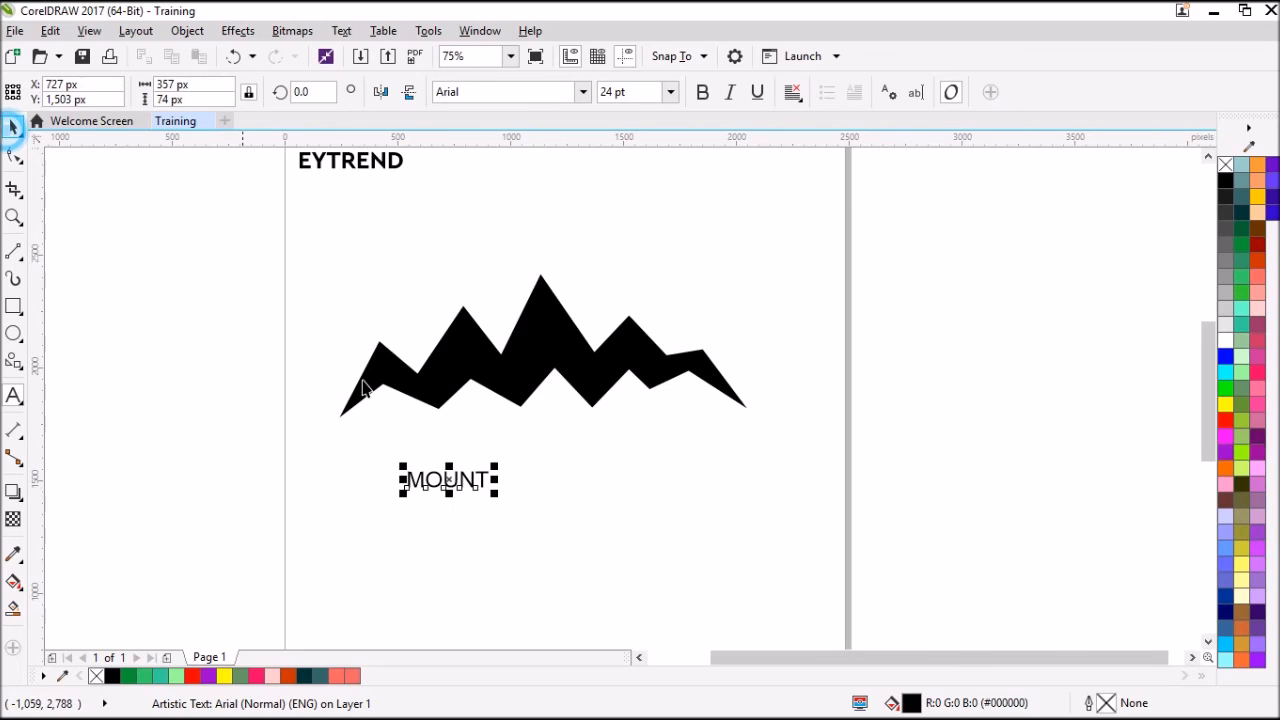
Enlarge the MOUNT text to about 1,509 px wide and place it centrally just beneath the mountain shape.
drag(497, 492, 755, 550)
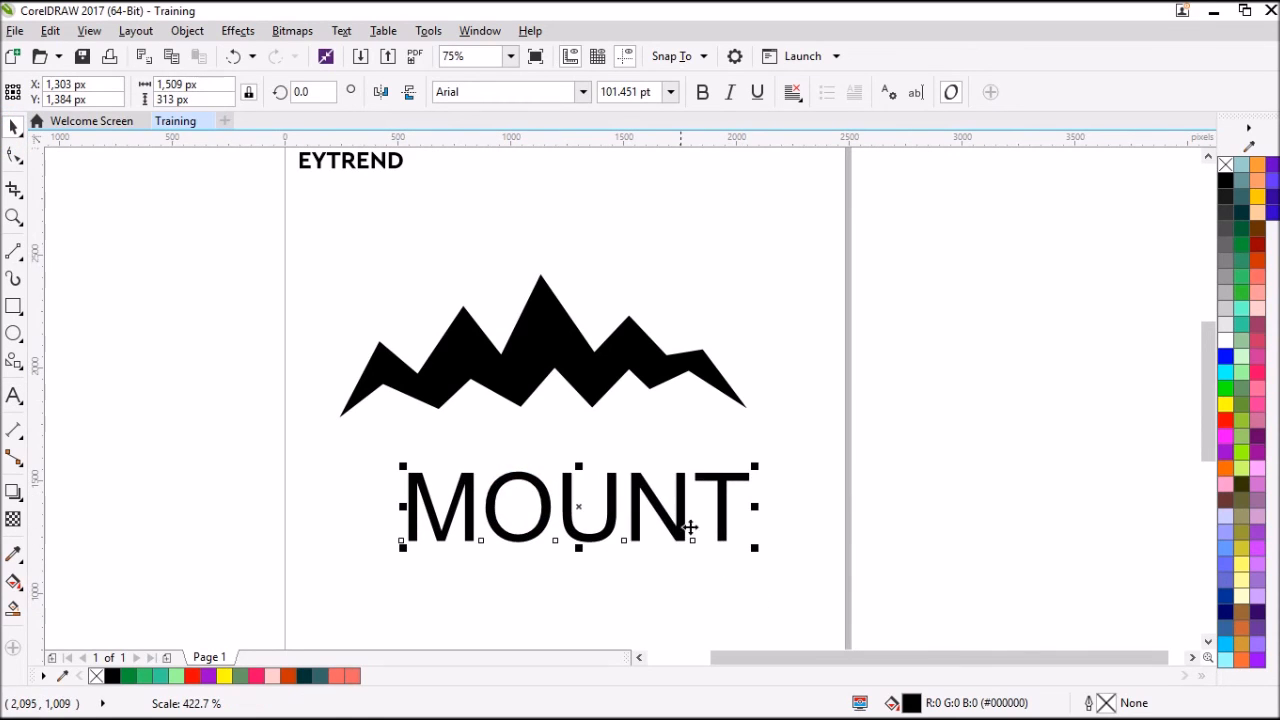
drag(670, 515, 636, 486)
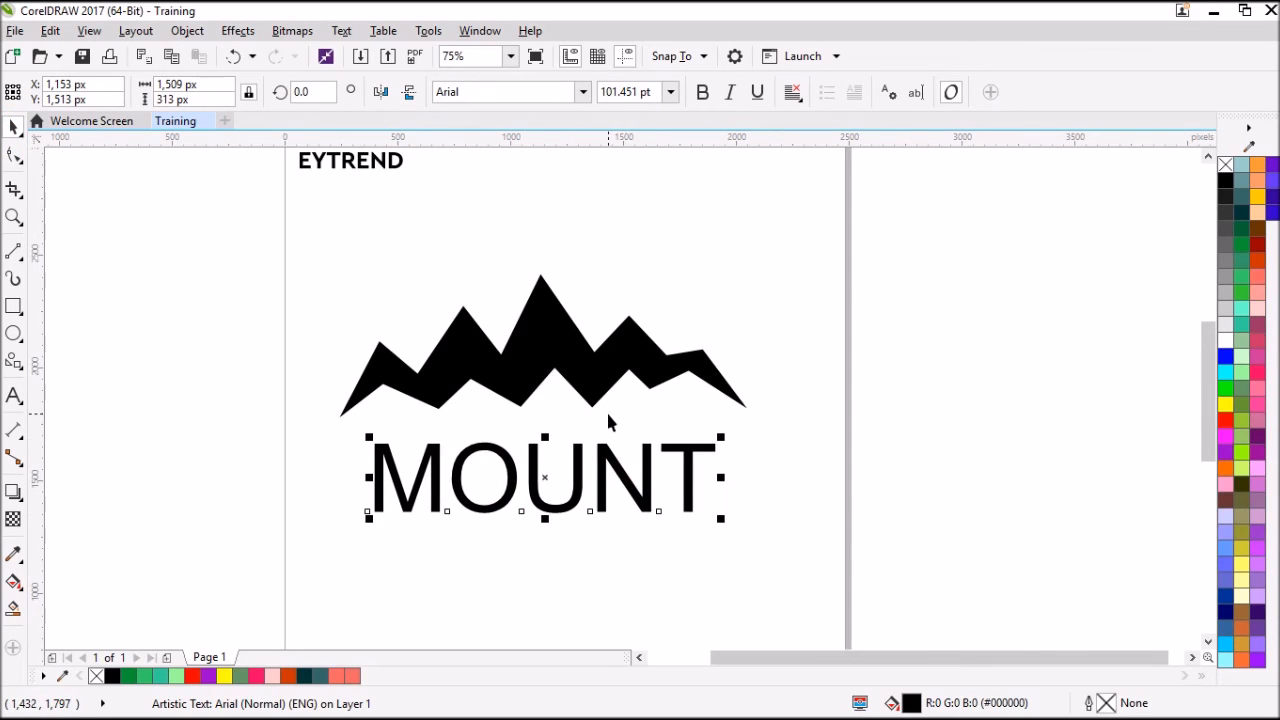
Set the MOUNT text in Futura Md BT, enlarge it to about 1,971 px wide, and place it beneath the mountain.
click(581, 92)
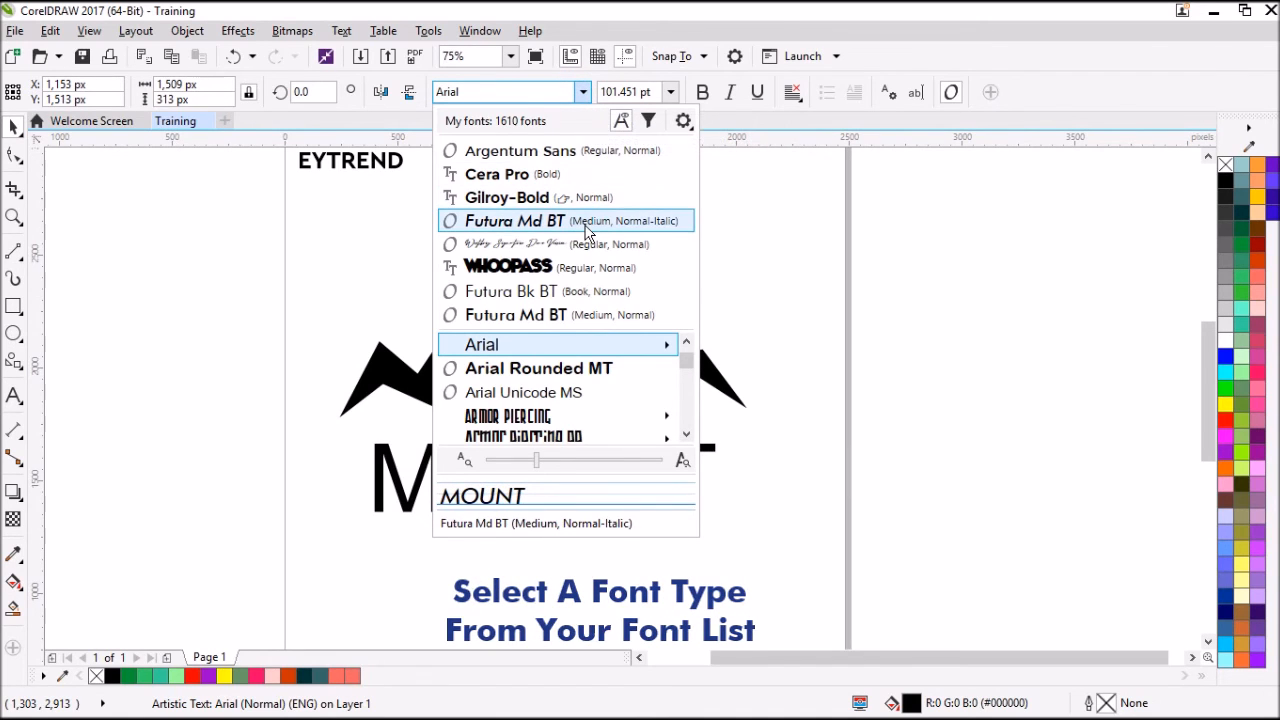
click(553, 316)
drag(731, 521, 798, 568)
drag(365, 535, 338, 547)
mouse_move(553, 497)
mouse_down()
mouse_move(583, 469)
mouse_move(564, 479)
mouse_move(561, 467)
mouse_move(568, 490)
mouse_up()
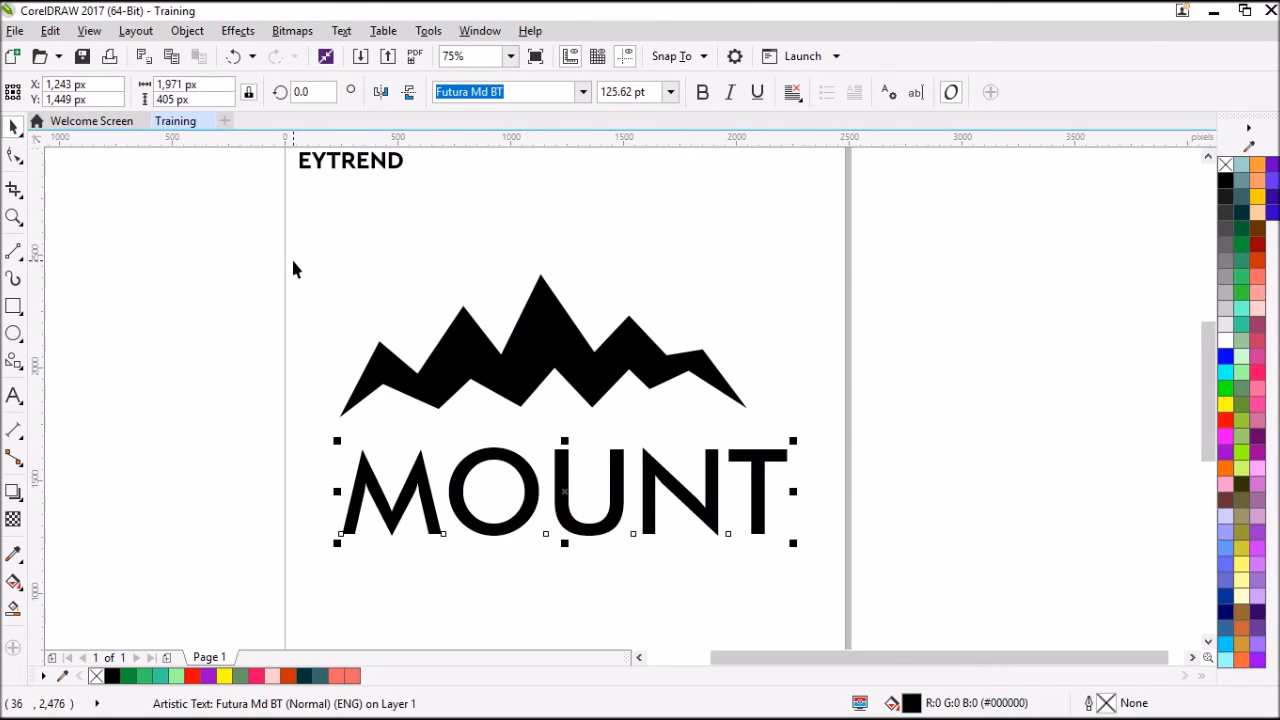
Center-align the MOUNT text horizontally with the mountain shape.
shift+click(529, 360)
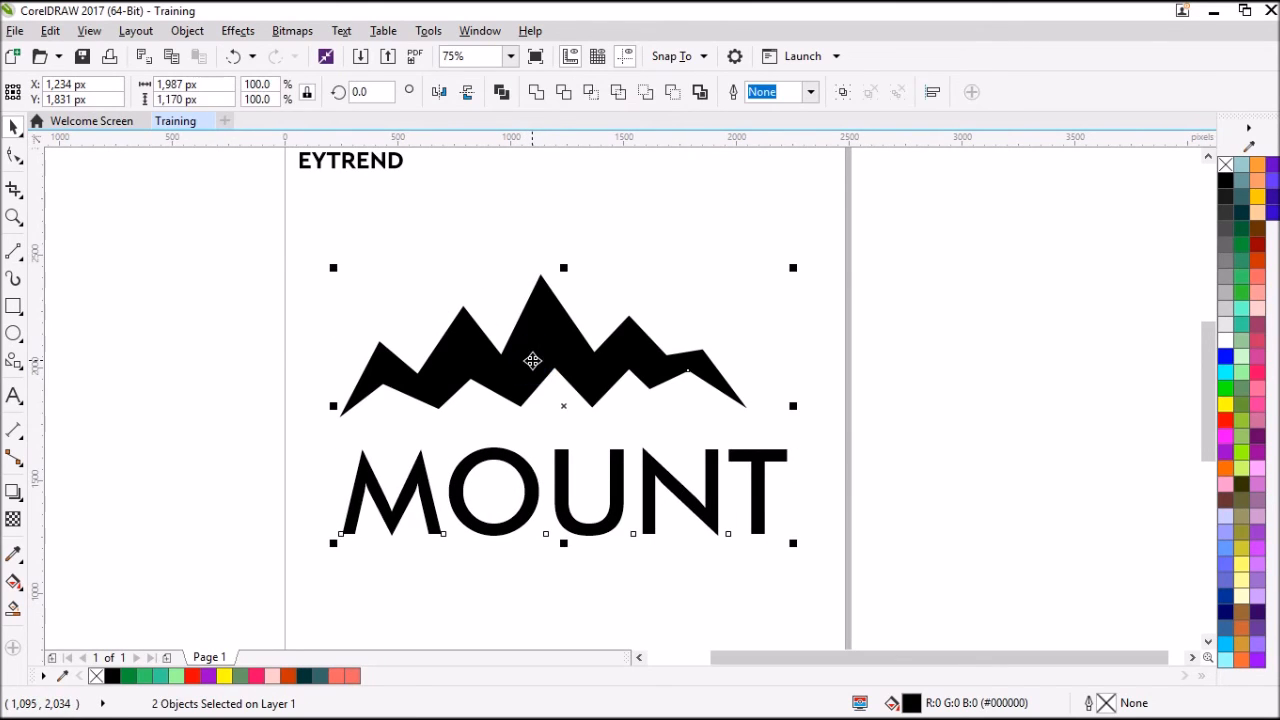
key(c)
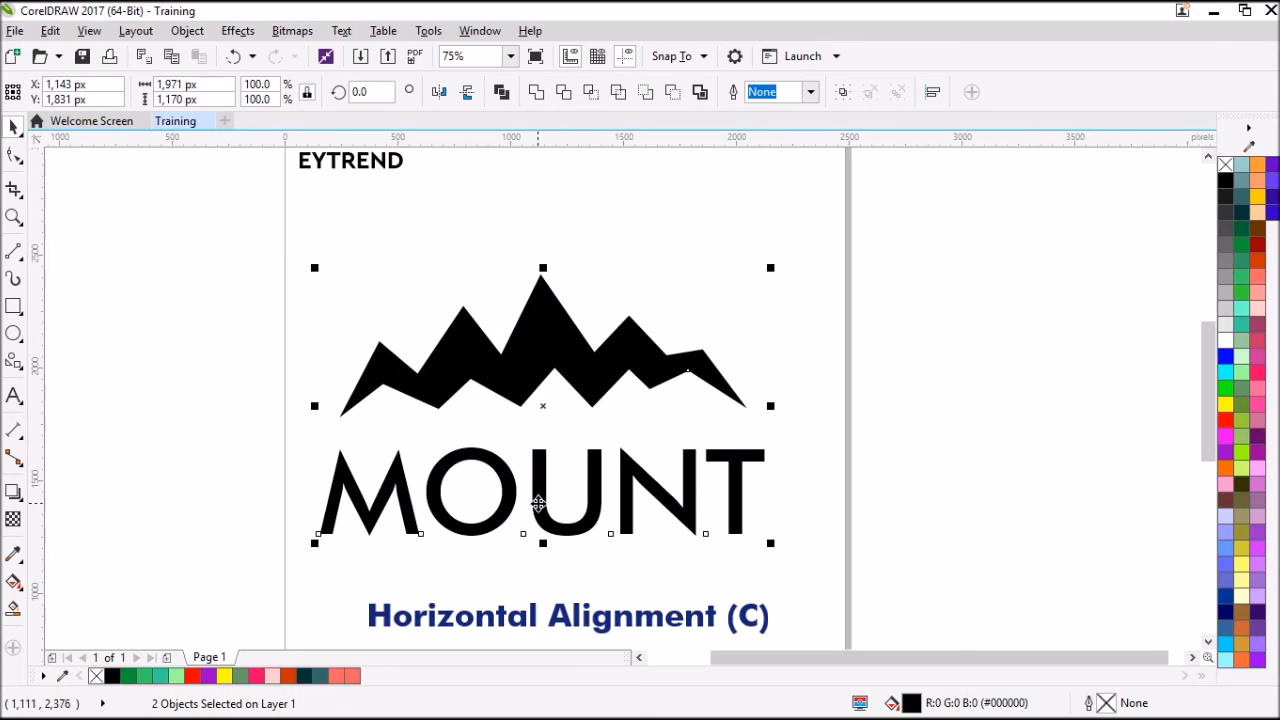
click(61, 318)
Add the artistic text Studios below the MOUNT text.
click(14, 396)
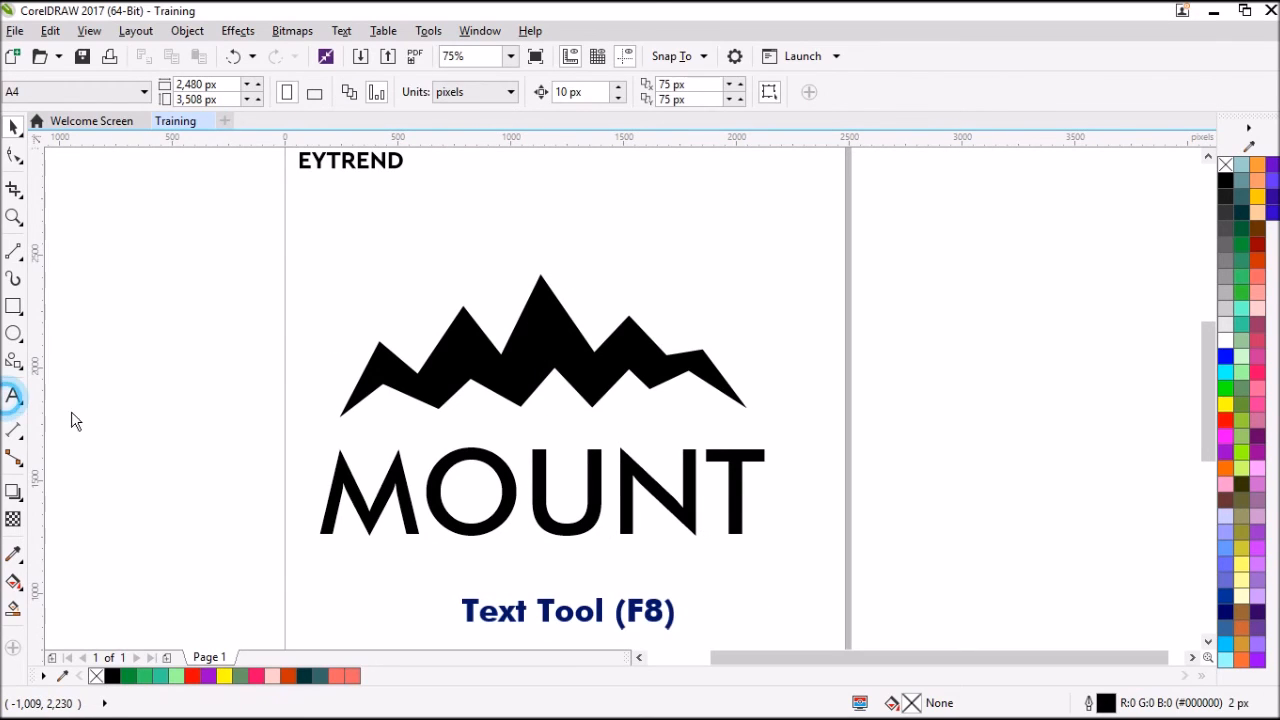
click(516, 584)
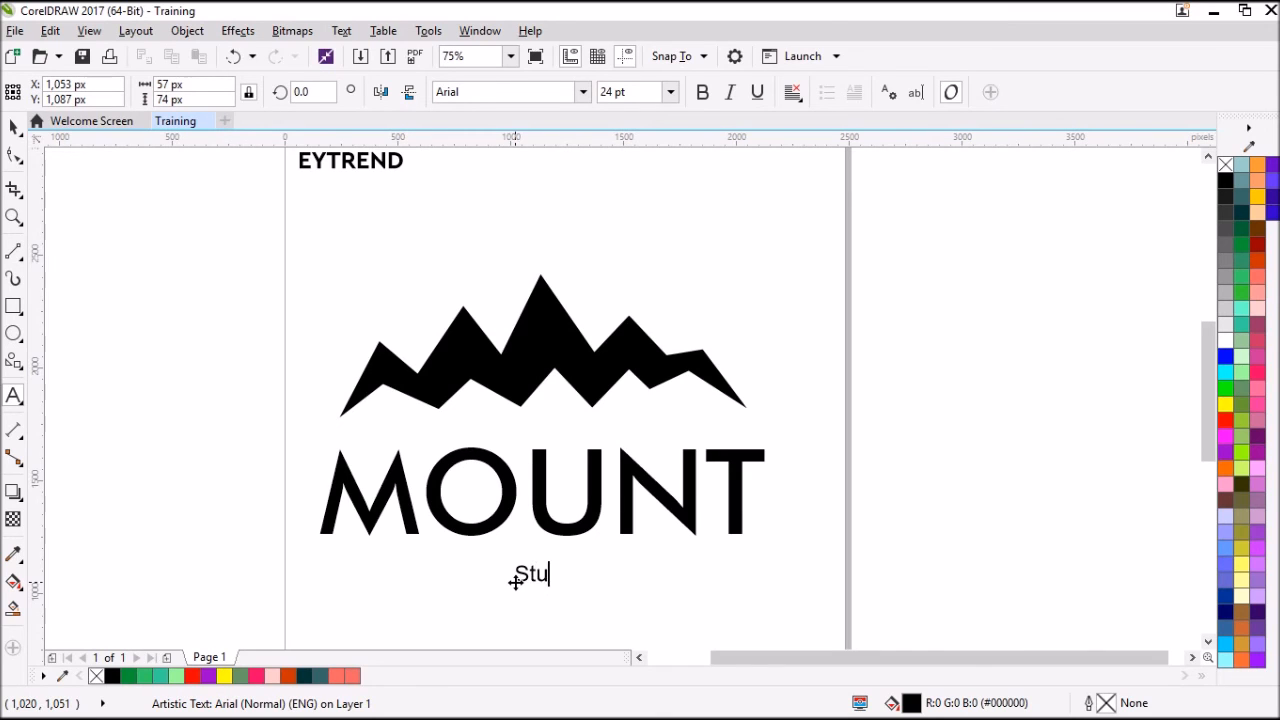
click(12, 122)
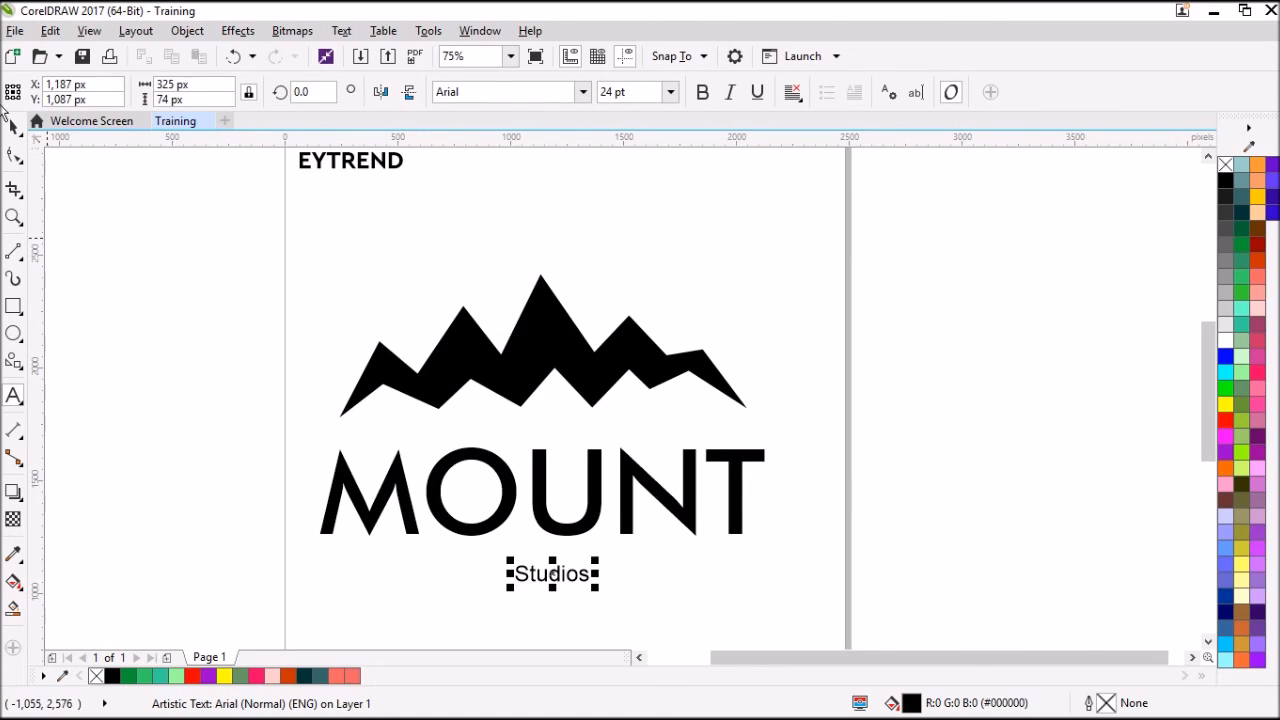
Set Studios in Westbury Signature Demo Version, enlarge it to about 1,141 px wide, and place it just beneath MOUNT.
scroll(545, 395, down, 2)
scroll(475, 388, up, 2)
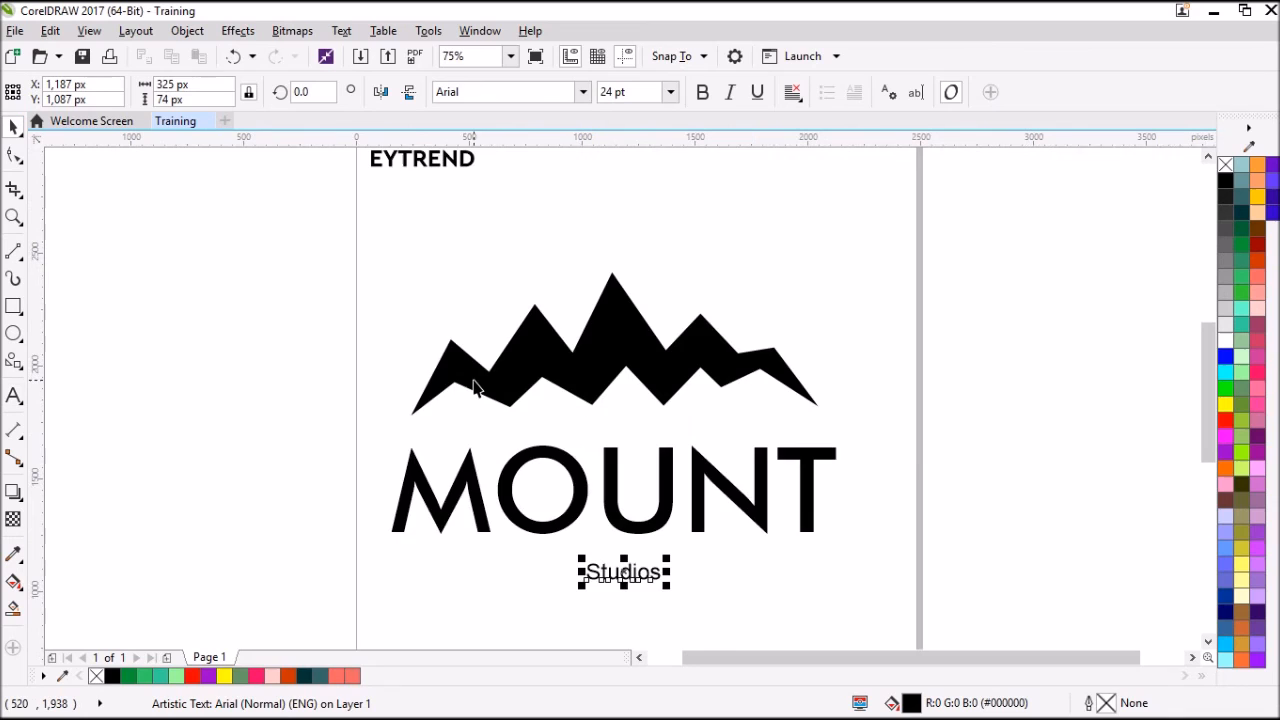
scroll(583, 451, down, 2)
scroll(595, 490, up, 2)
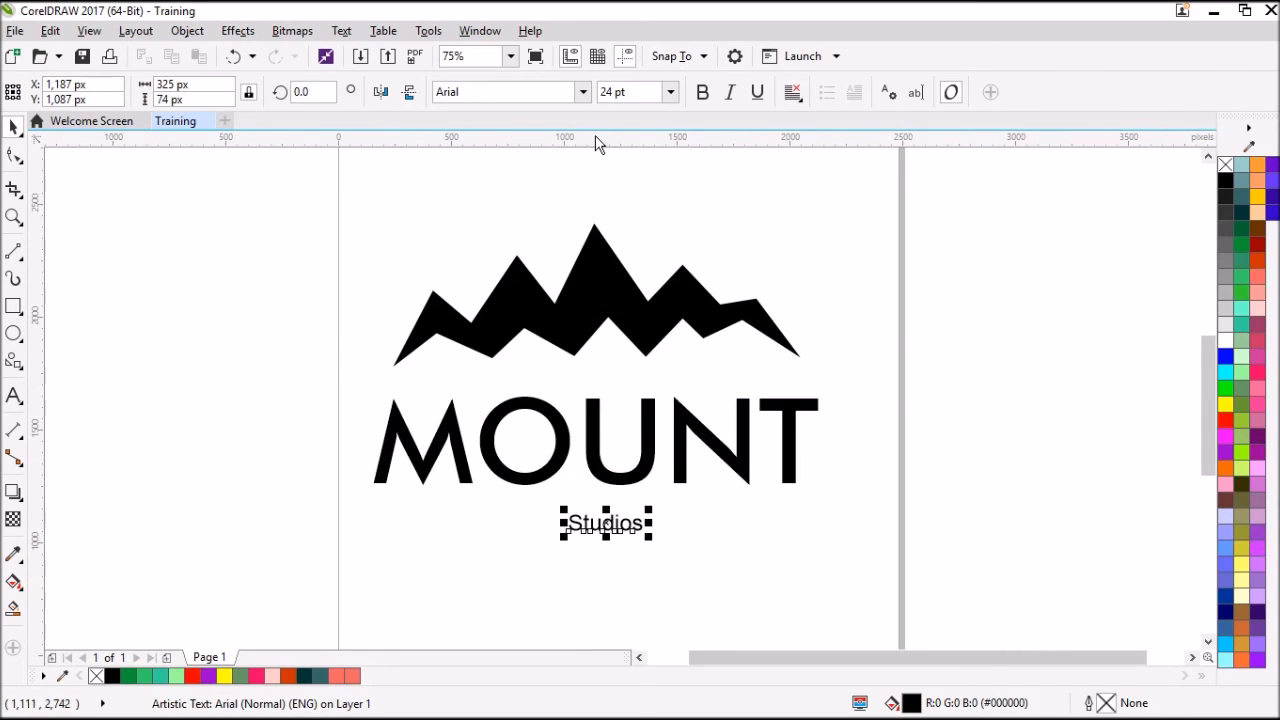
click(582, 92)
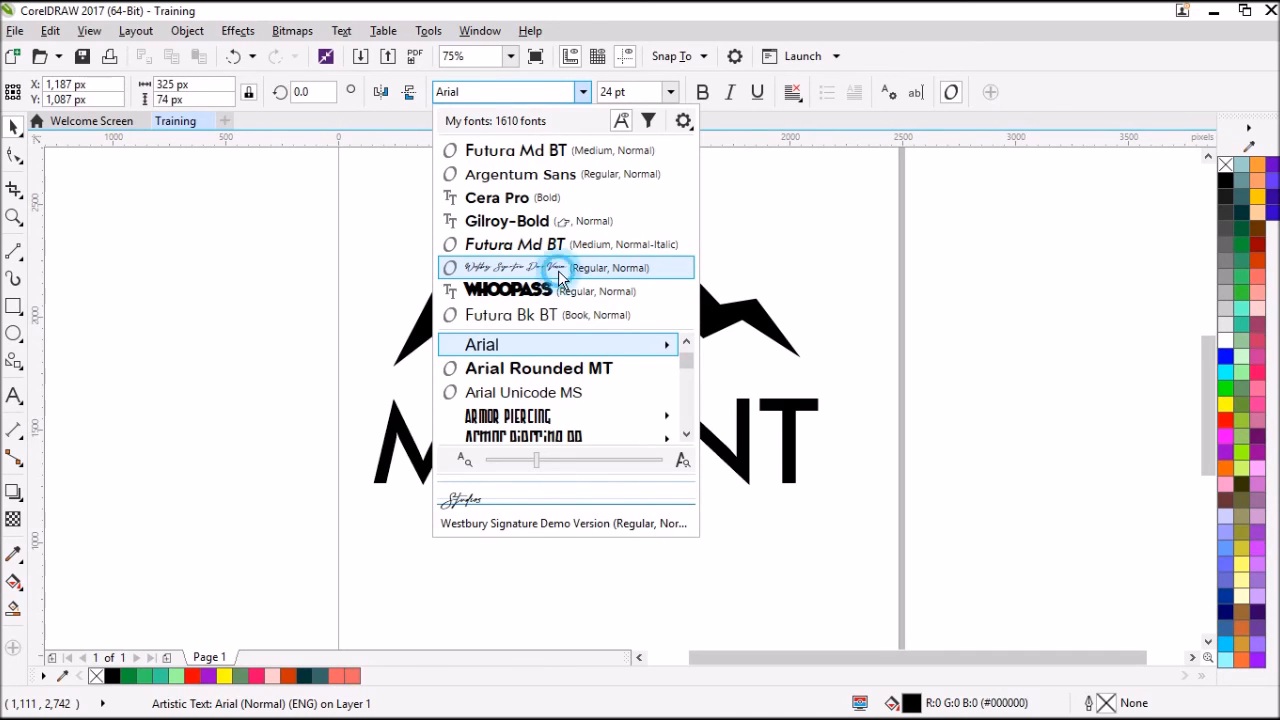
click(560, 276)
drag(563, 545, 337, 610)
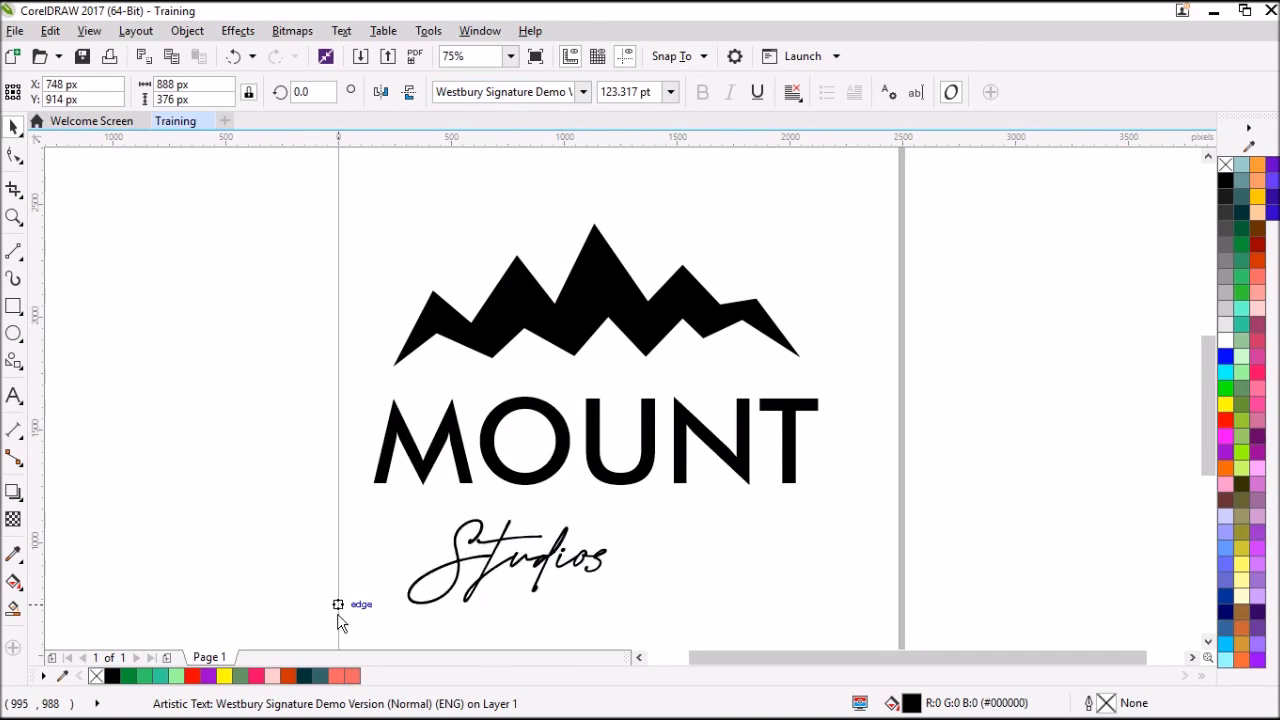
drag(614, 516, 667, 494)
drag(594, 543, 651, 553)
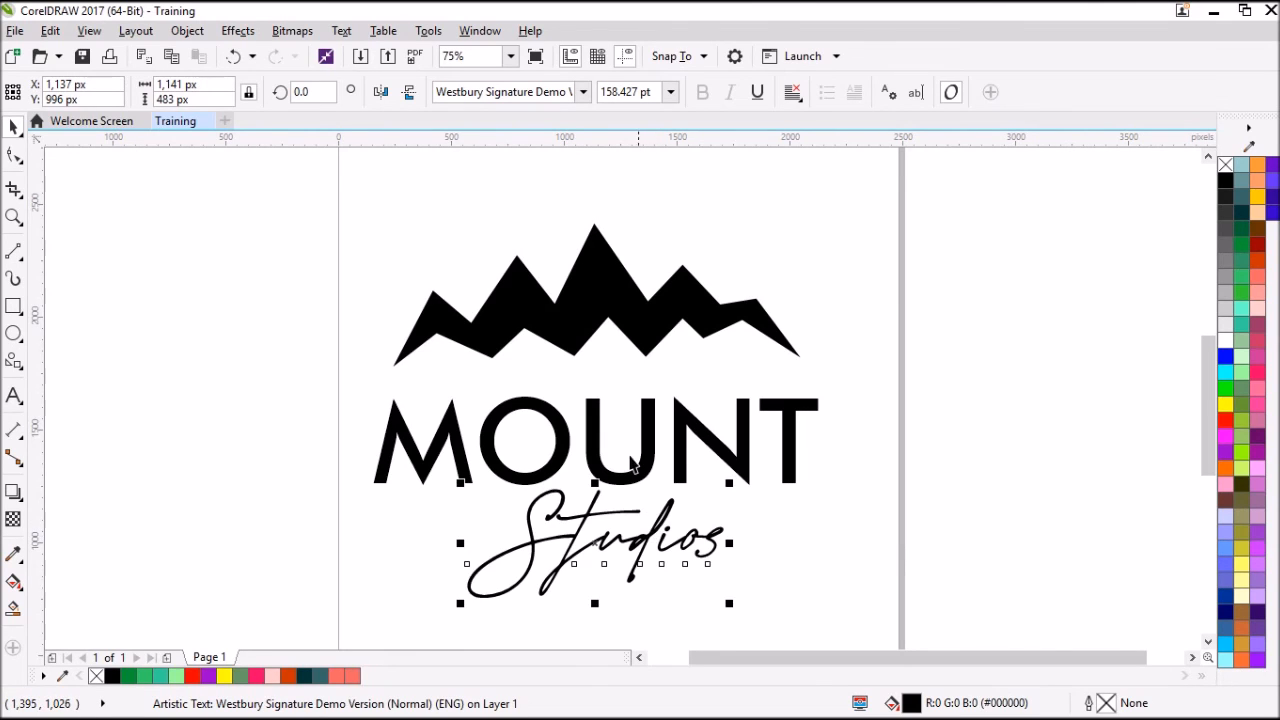
Set the mountain shape's width to 1500 px with its proportions kept.
click(536, 355)
click(480, 257)
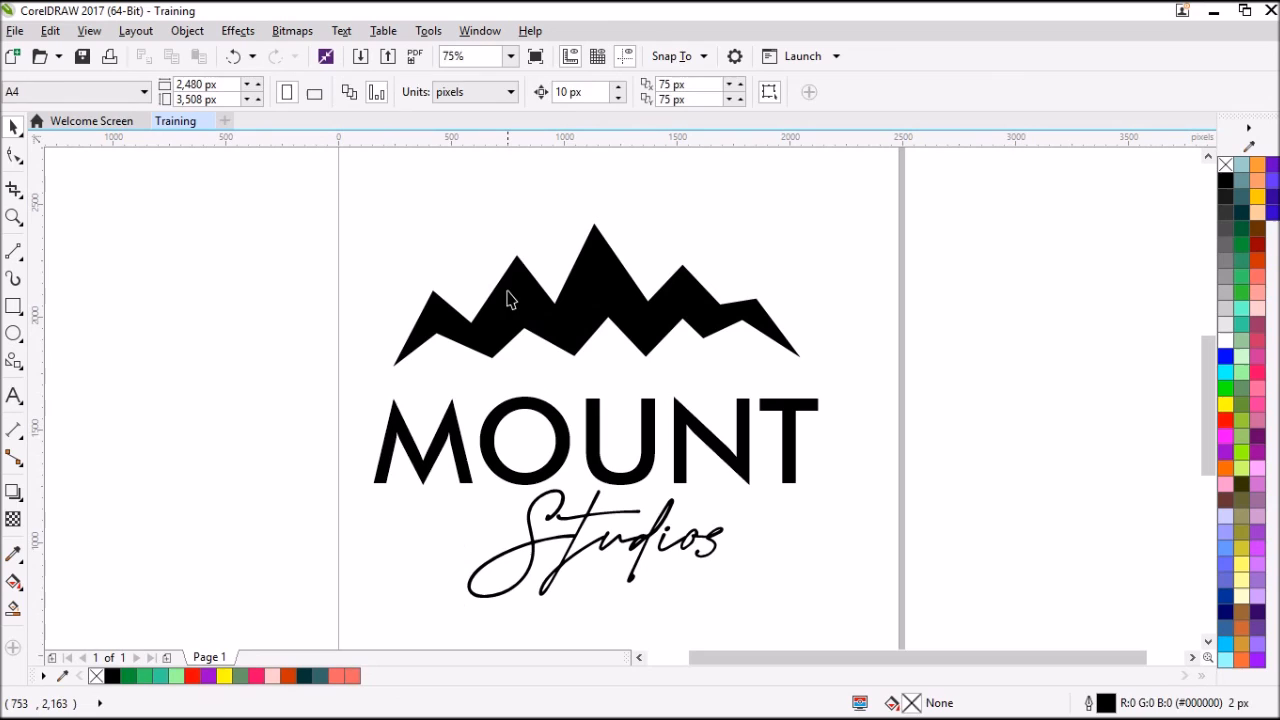
click(507, 292)
click(185, 84)
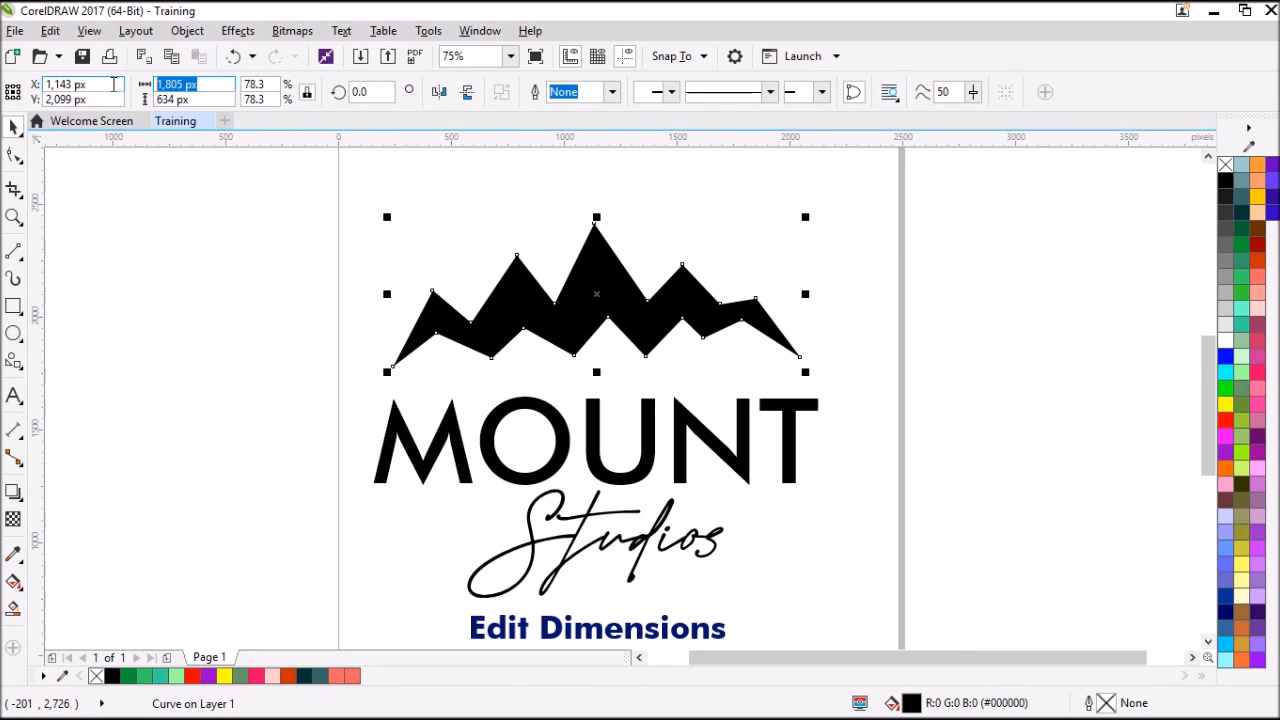
text(1500)
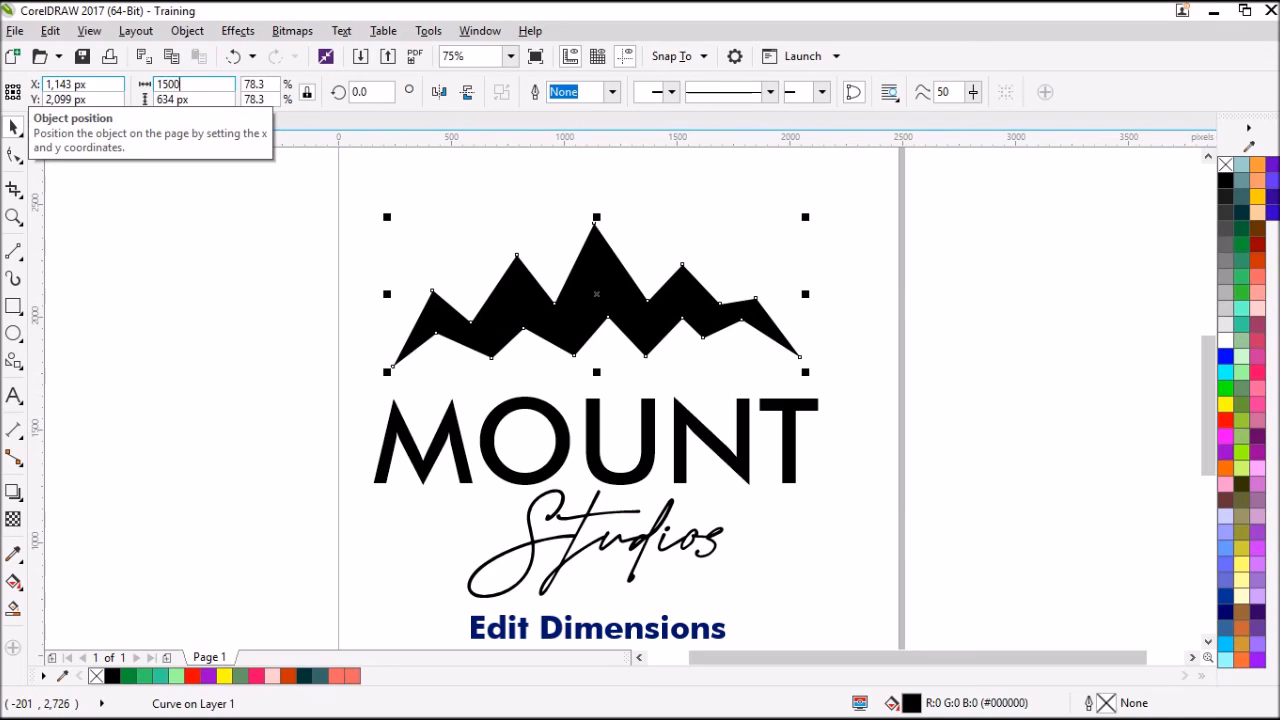
key(Return)
Set the MOUNT text to 100 pt and move it up just beneath the mountain.
click(560, 430)
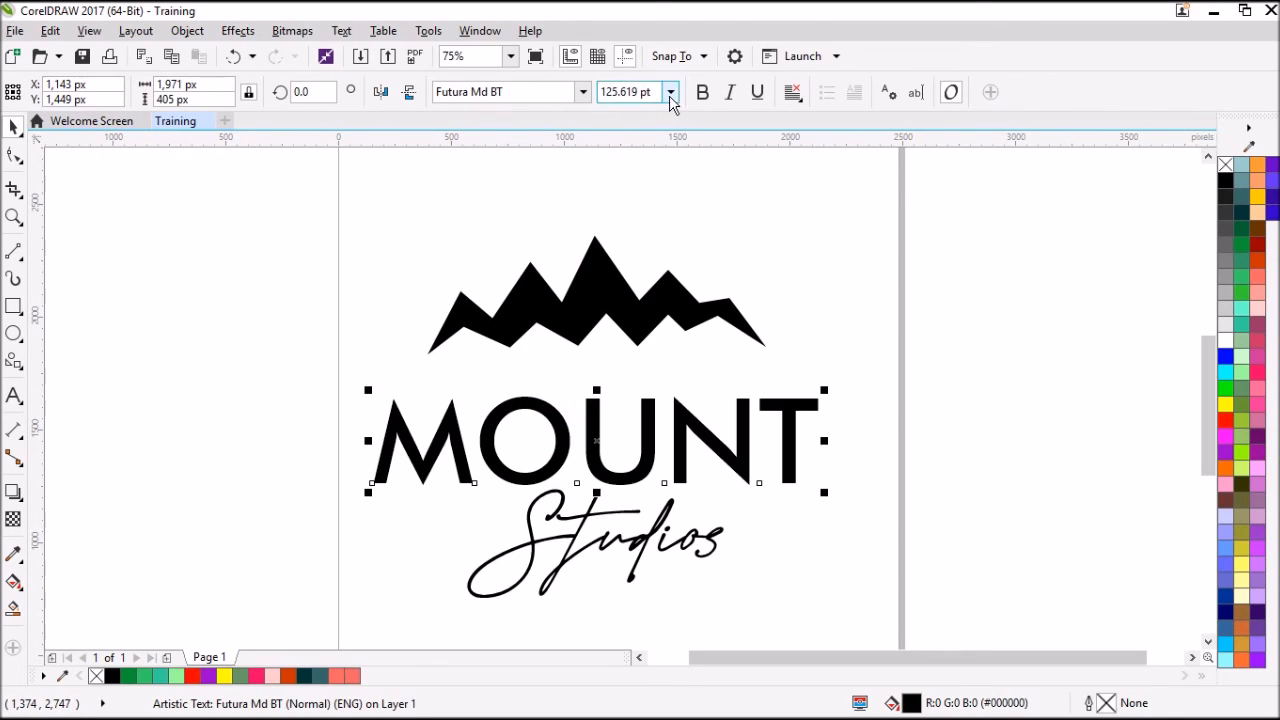
click(670, 94)
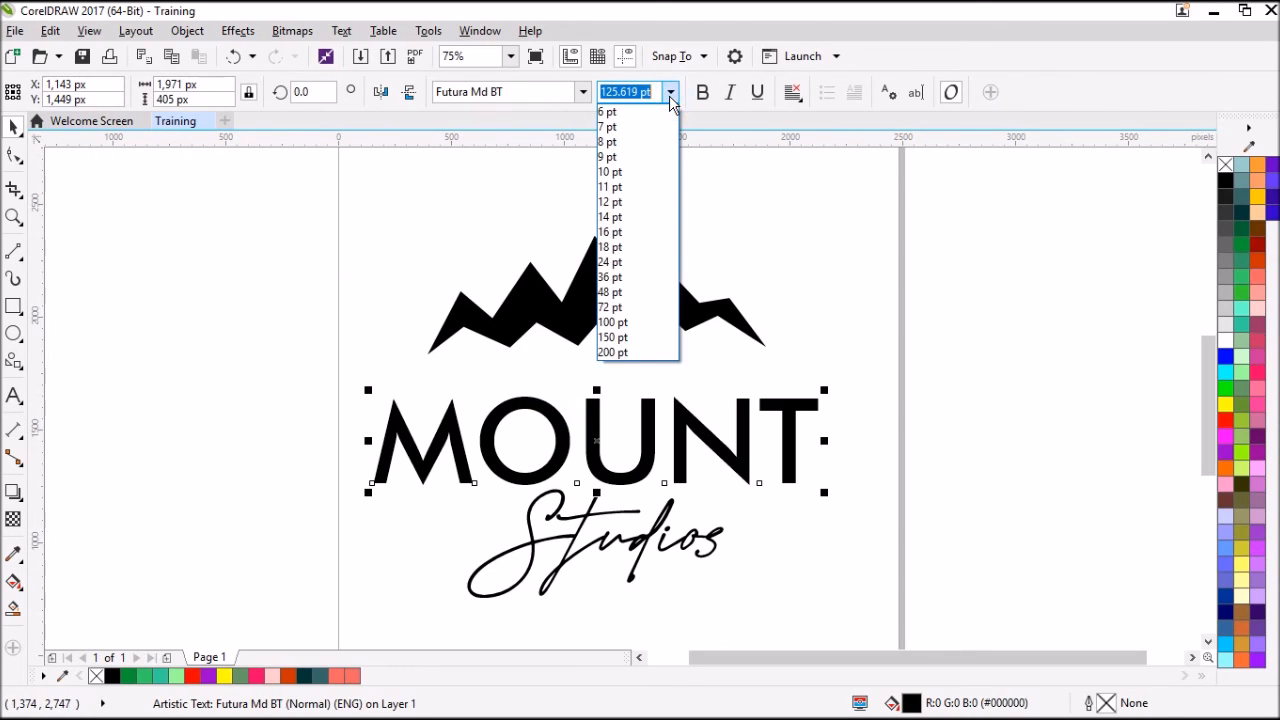
click(650, 322)
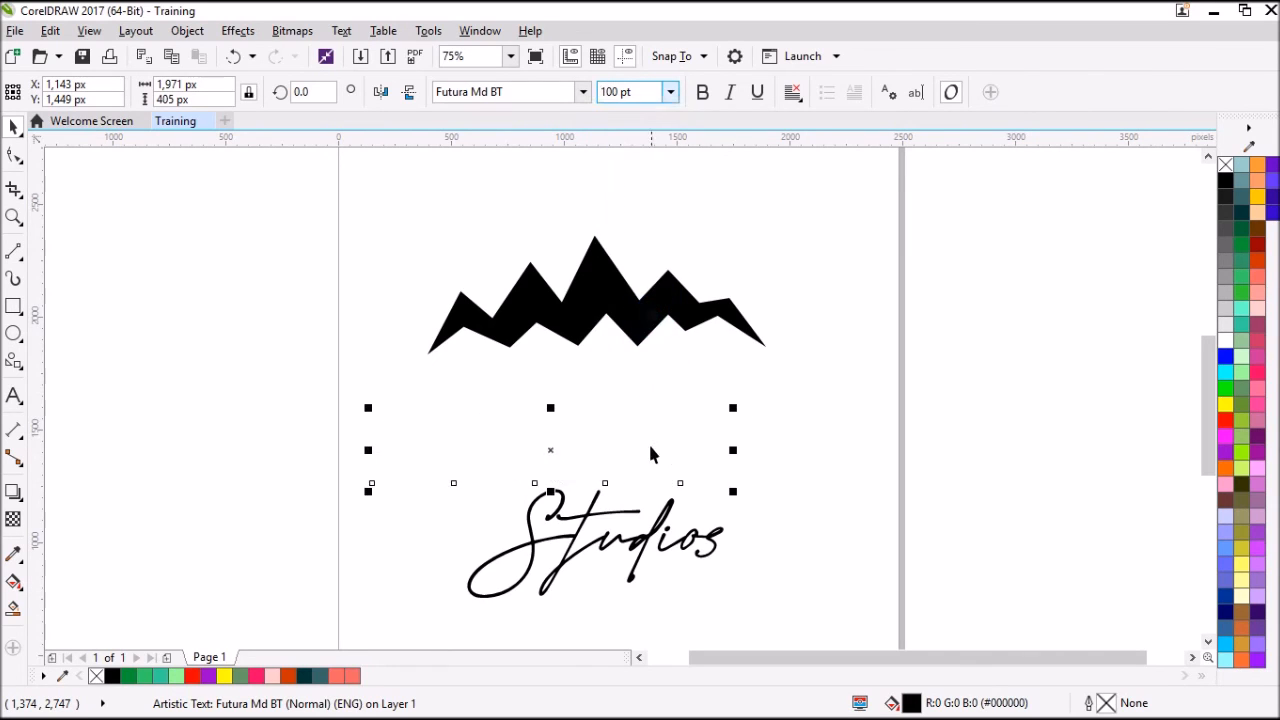
drag(645, 455, 668, 415)
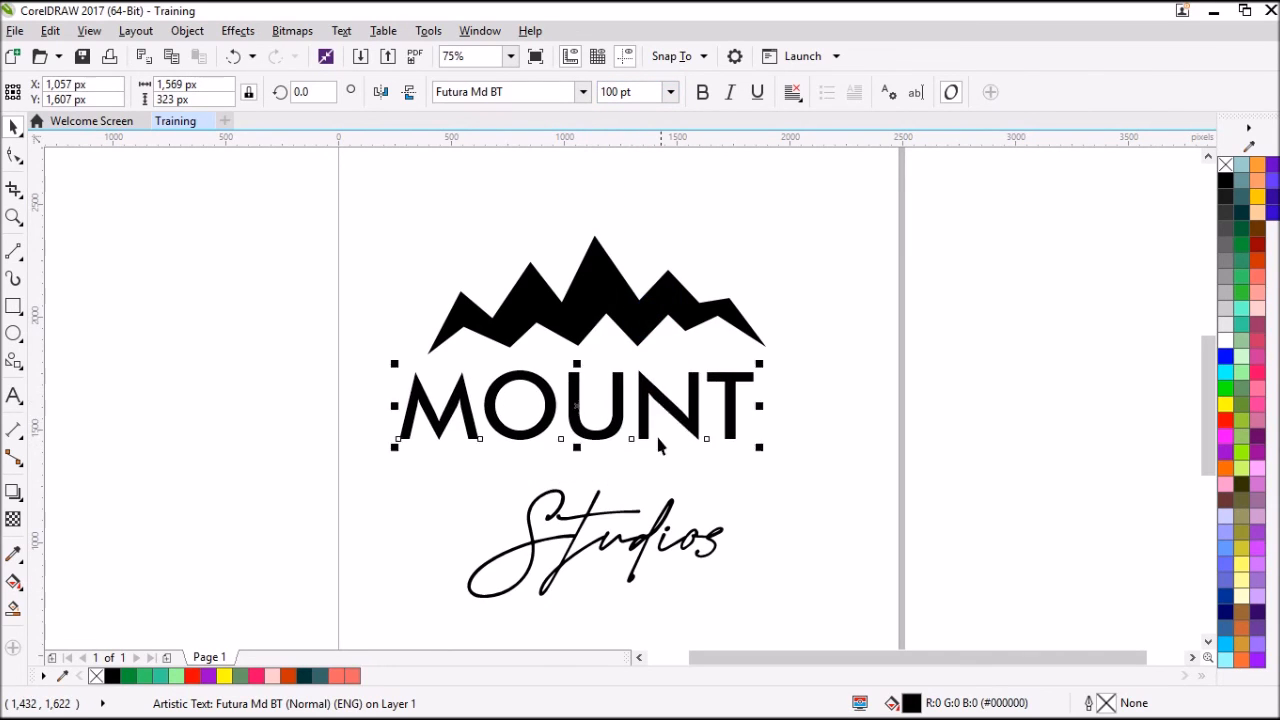
Set the Studios text to 100 pt and move it up close beneath MOUNT.
click(650, 520)
click(670, 92)
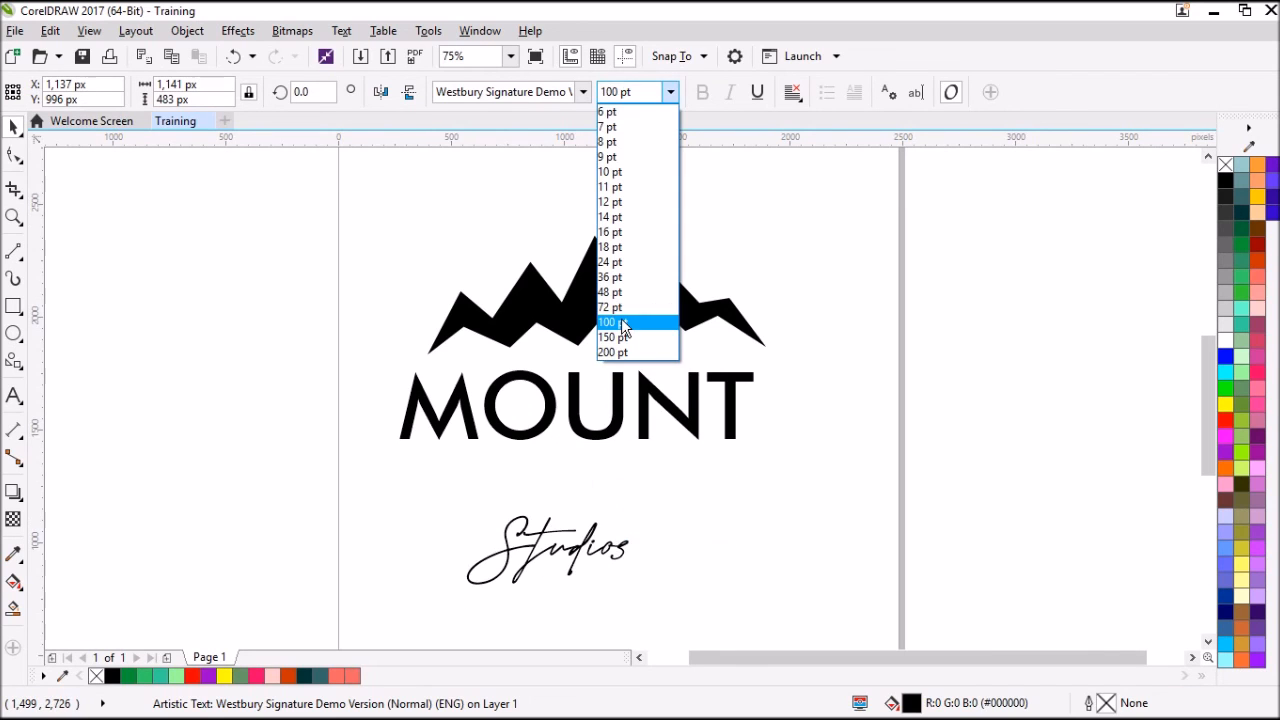
click(616, 321)
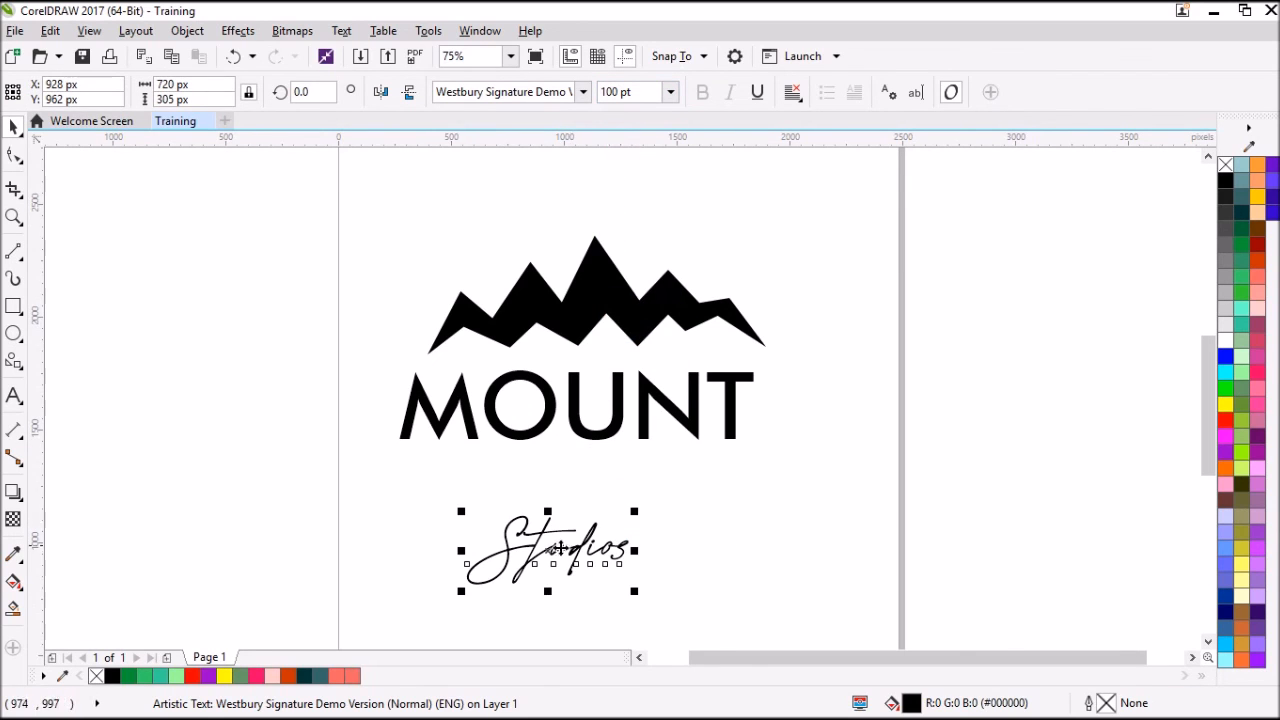
drag(565, 548, 601, 478)
Center-align the mountain, MOUNT and Studios horizontally, and fine-tune the vertical positions of the two texts.
drag(314, 180, 875, 559)
key(c)
drag(569, 403, 566, 397)
click(586, 466)
drag(585, 476, 585, 480)
Try realigning all three logo parts on a common horizontal center, and undo that alignment.
drag(363, 206, 848, 591)
key(c)
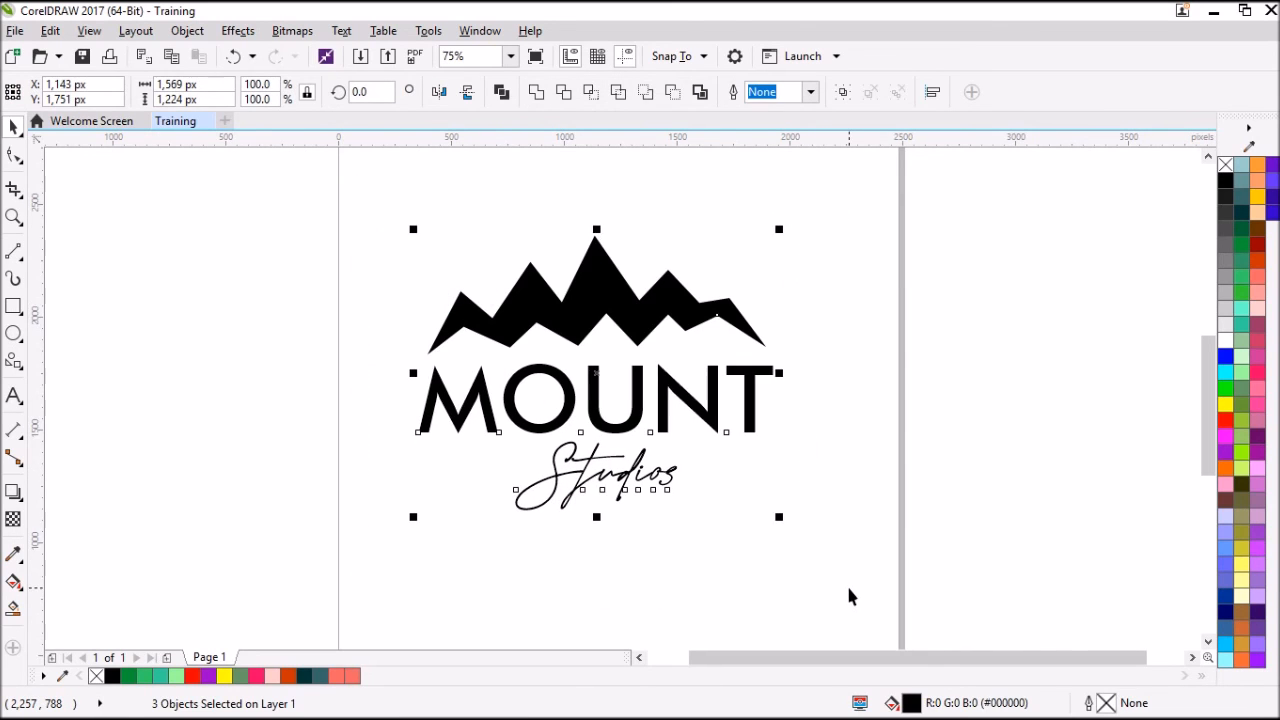
key(ctrl+z)
Set the mountain shape's width to 1,000 px and move it down close above the MOUNT text.
click(422, 194)
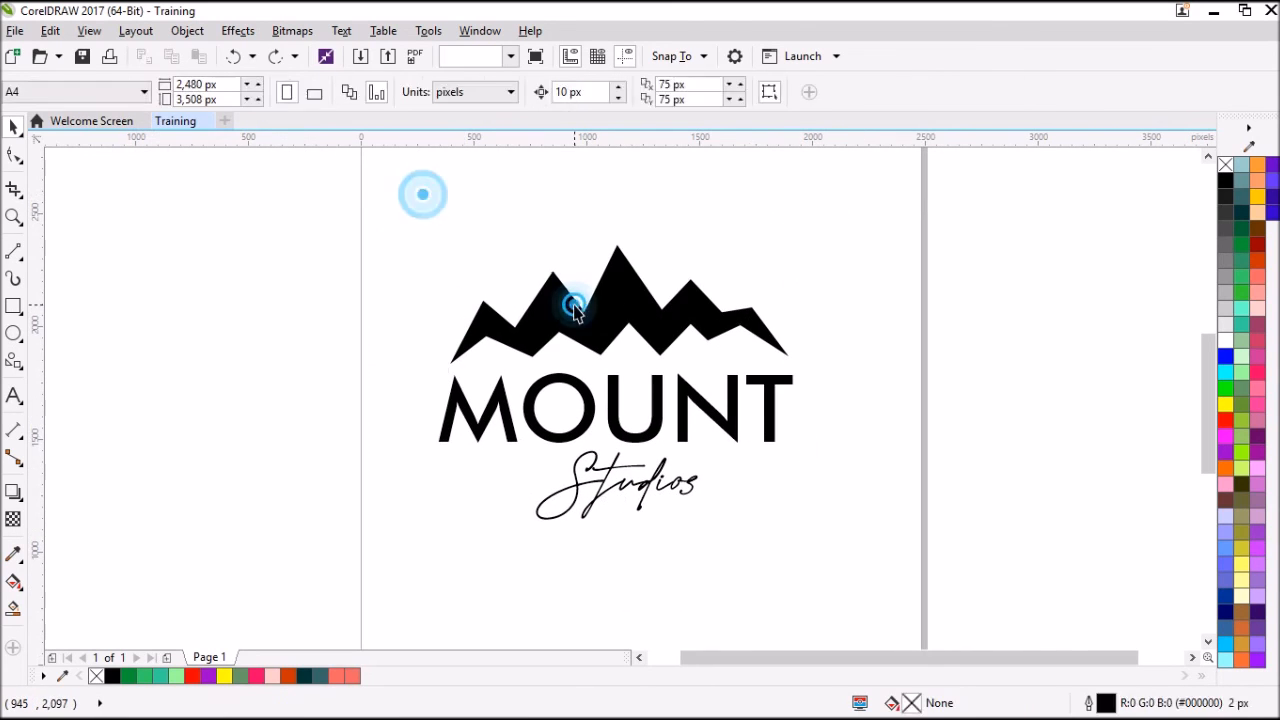
click(575, 310)
click(203, 85)
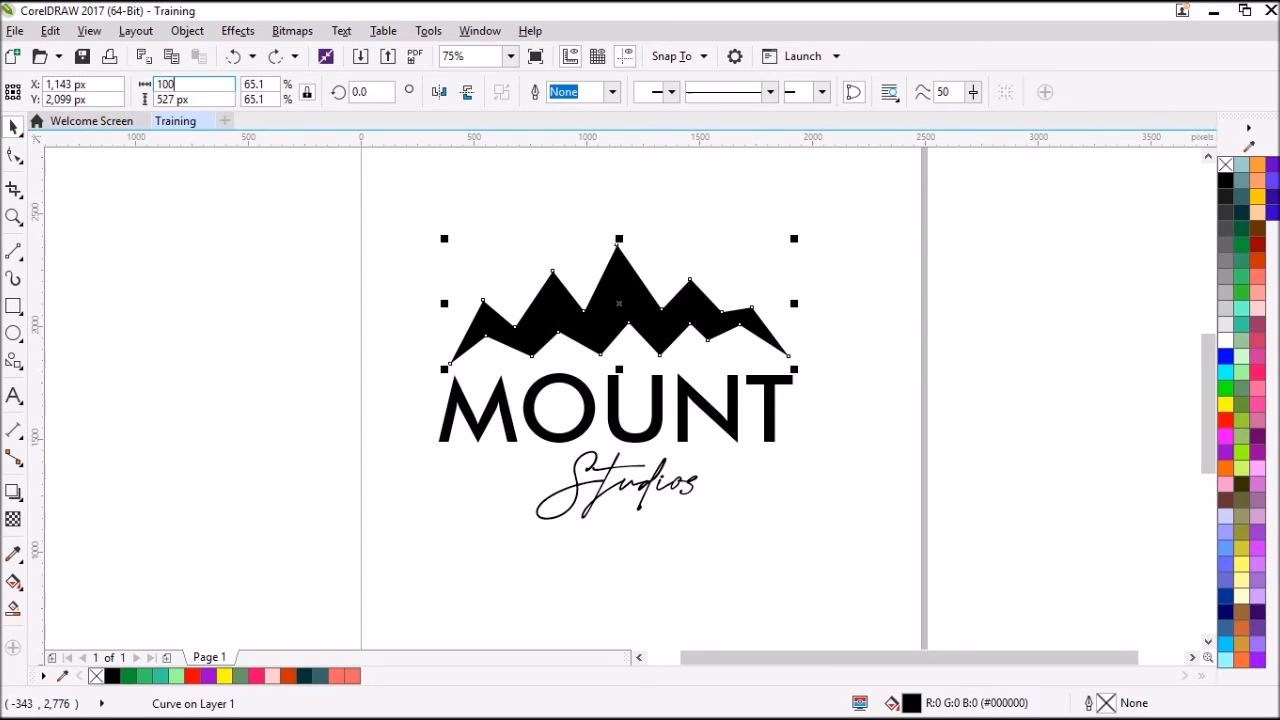
text(1,000)
key(Return)
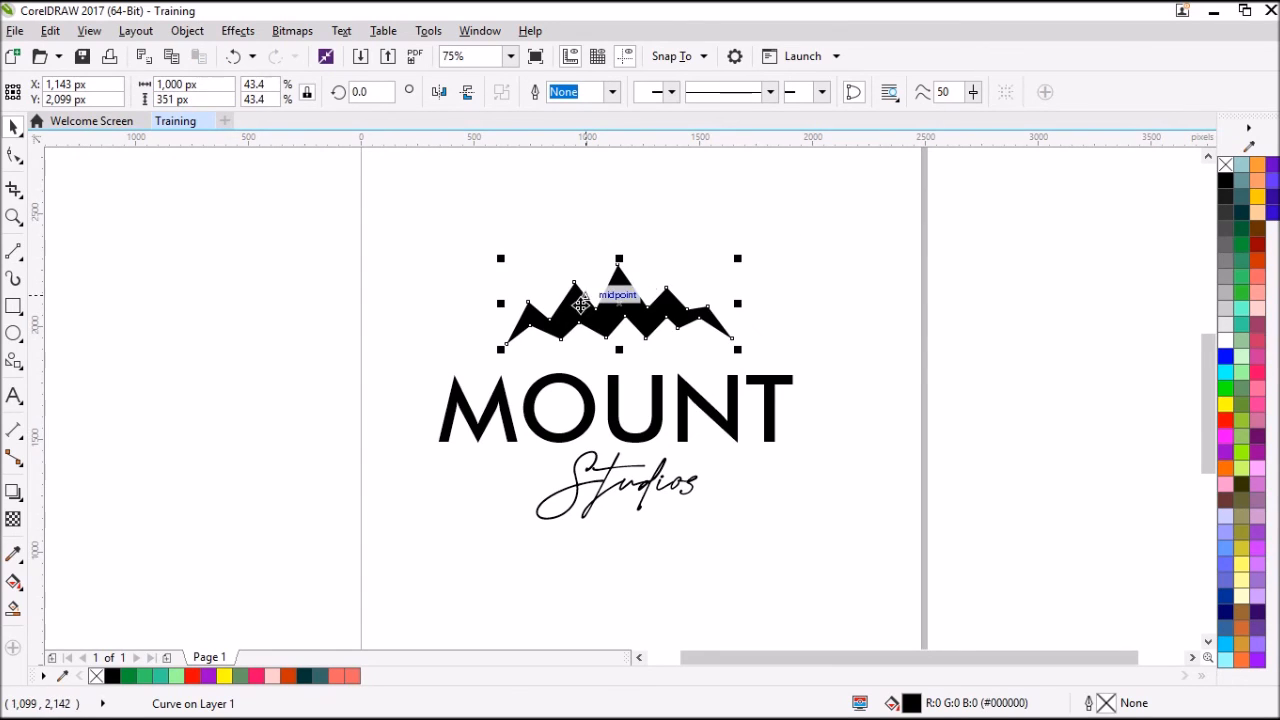
drag(609, 321, 617, 343)
Center-align the resized mountain, MOUNT and Studios horizontally with one another.
drag(391, 246, 889, 586)
key(c)
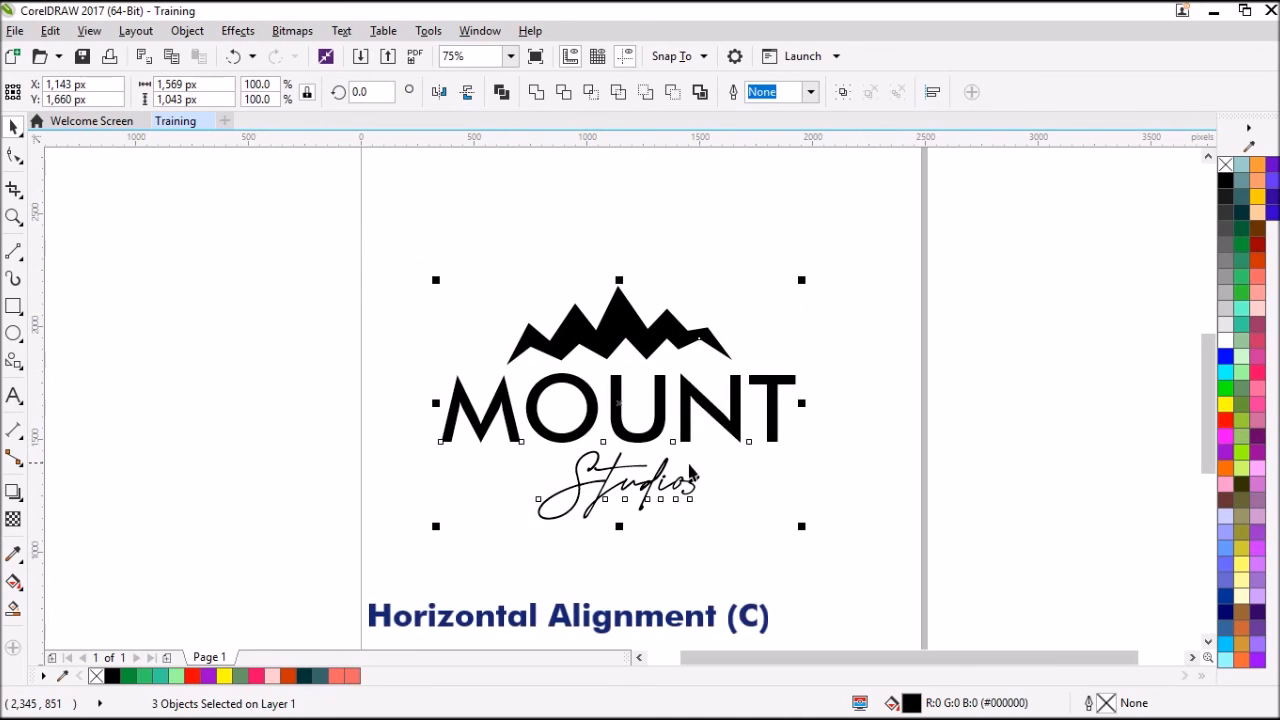
Group the MOUNT Studios logo, shrink it to about 750 px wide, and place it beside the SHIFT logo.
scroll(665, 490, down, 4)
scroll(665, 500, up, 4)
scroll(668, 470, down, 2)
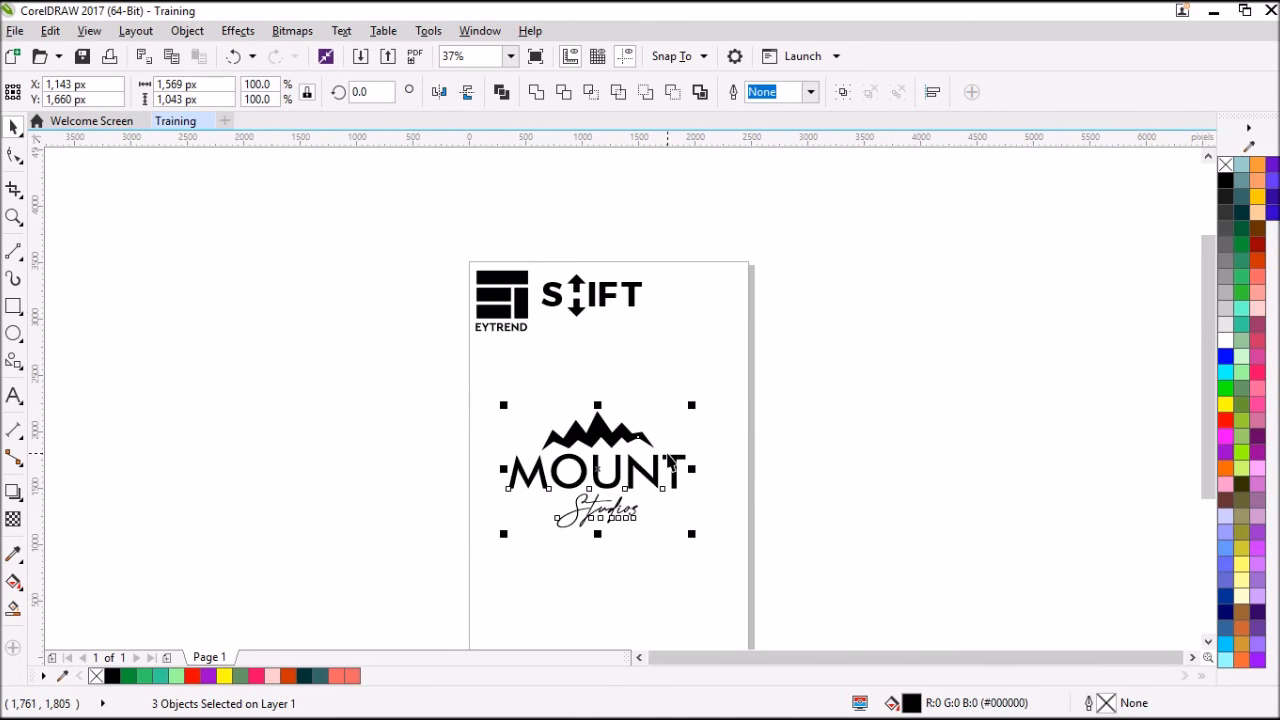
key(ctrl+g)
drag(692, 537, 723, 316)
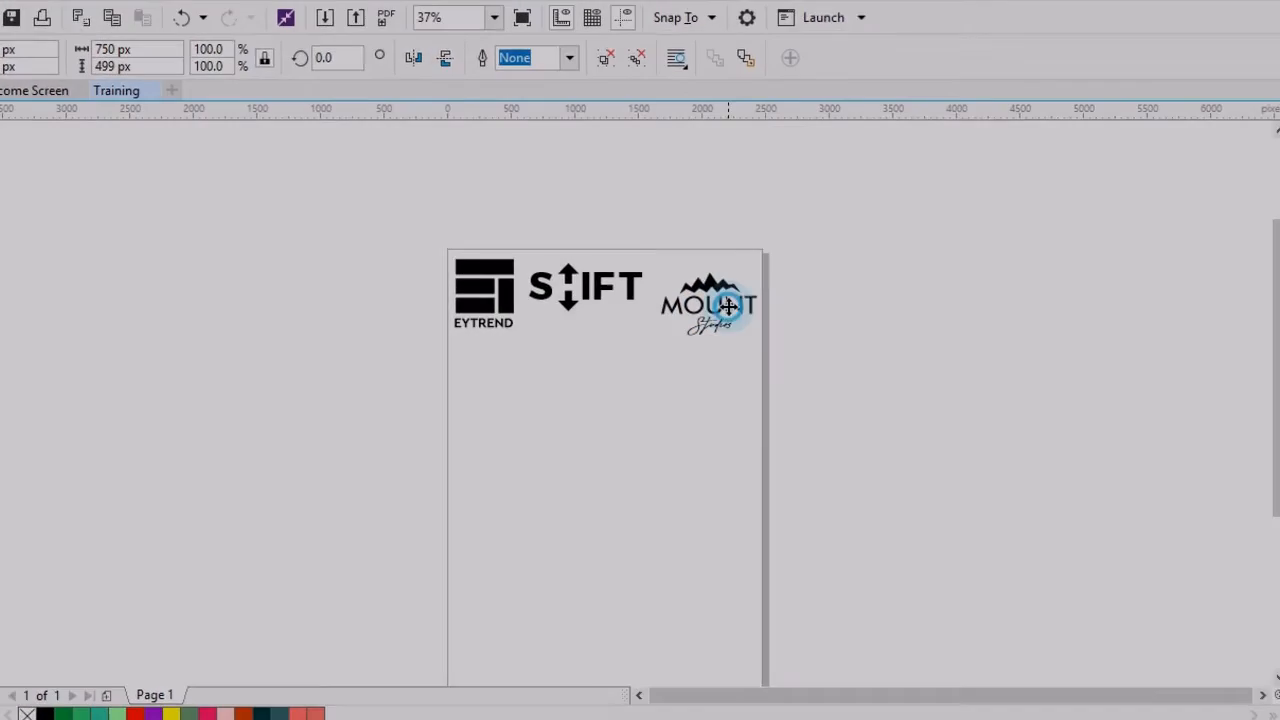